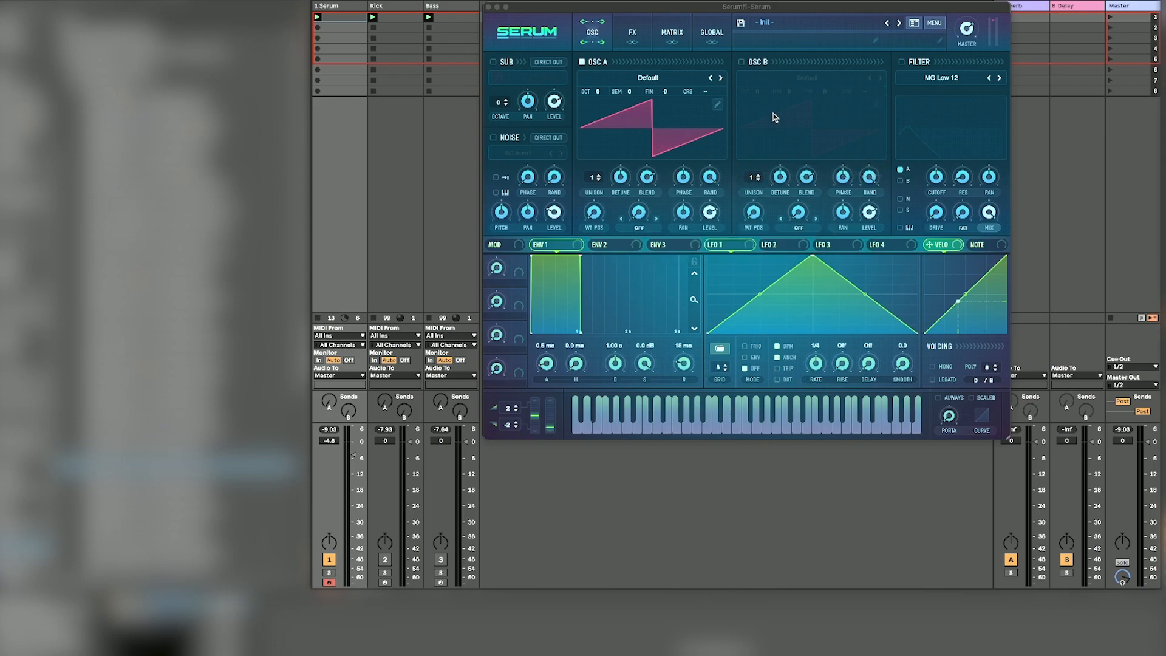
# Step: Load the SQ - Laboratory preset from the Consequence bank and accept replacing the current patch
pyautogui.click(783, 23)
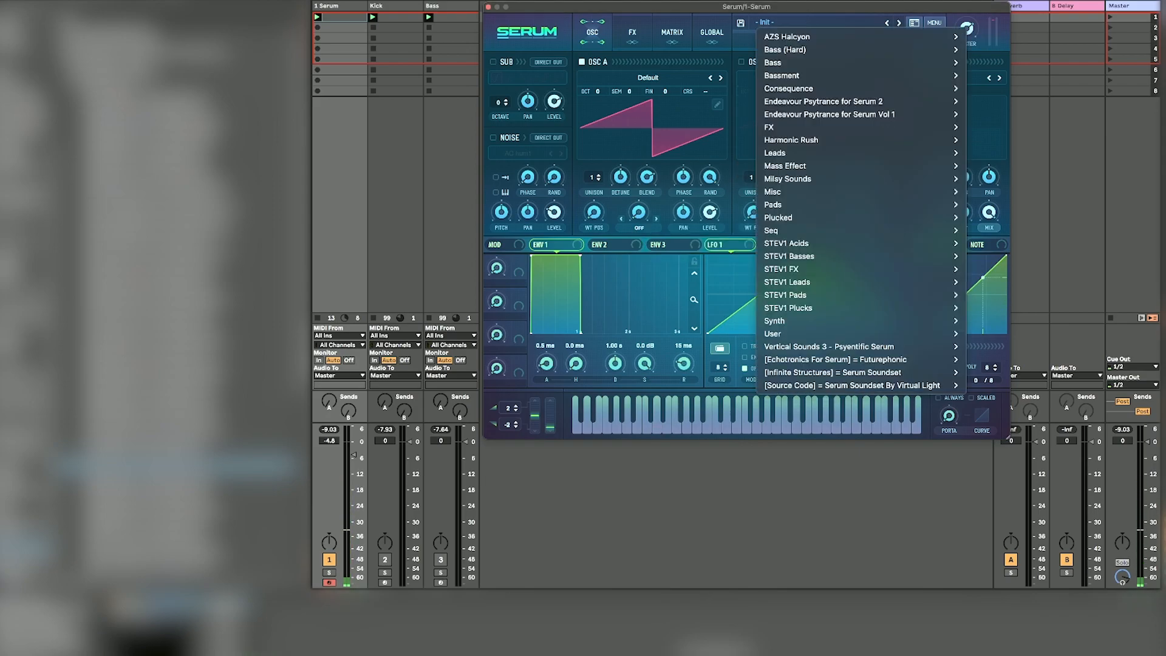
pyautogui.moveTo(835, 88)
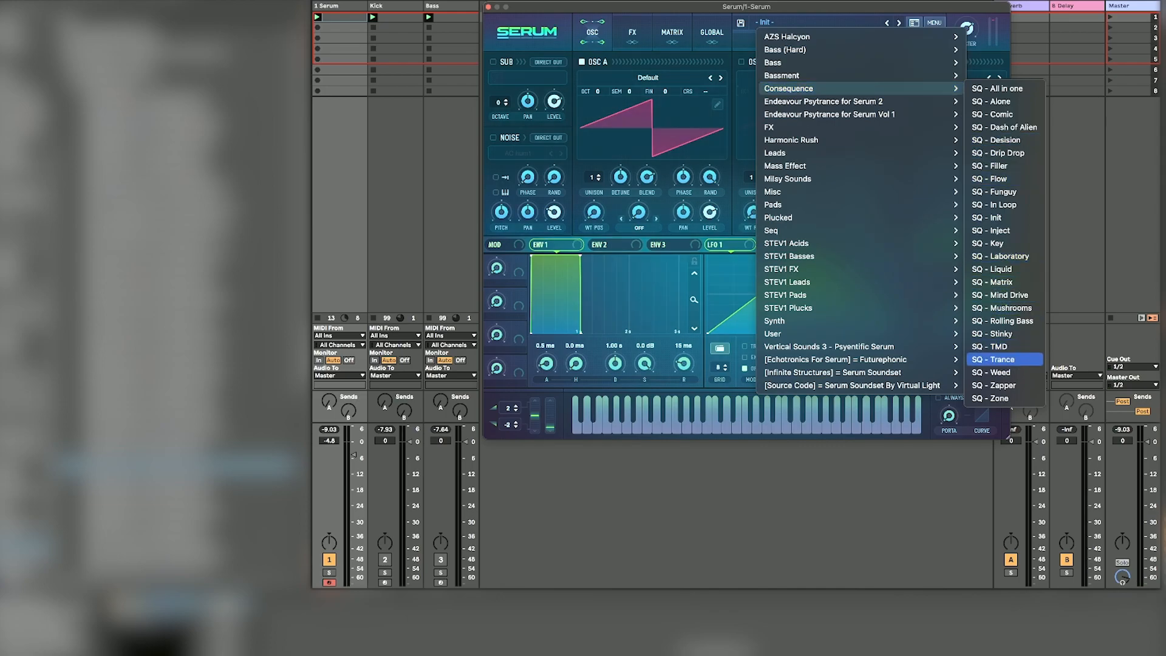
pyautogui.click(1022, 258)
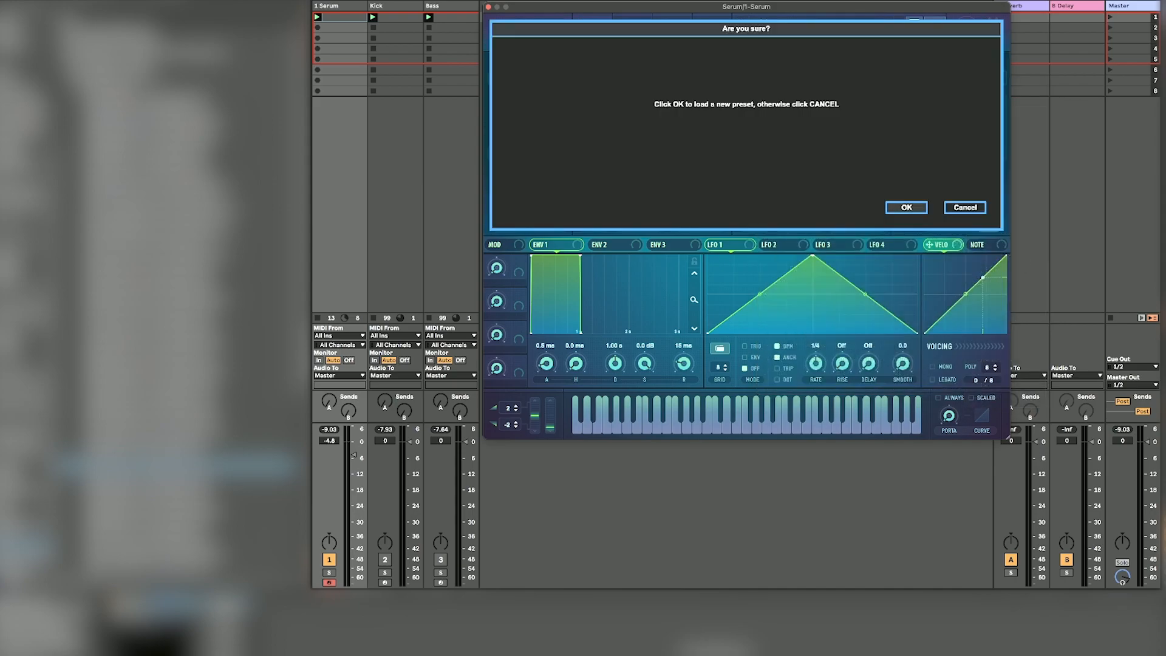
pyautogui.click(907, 207)
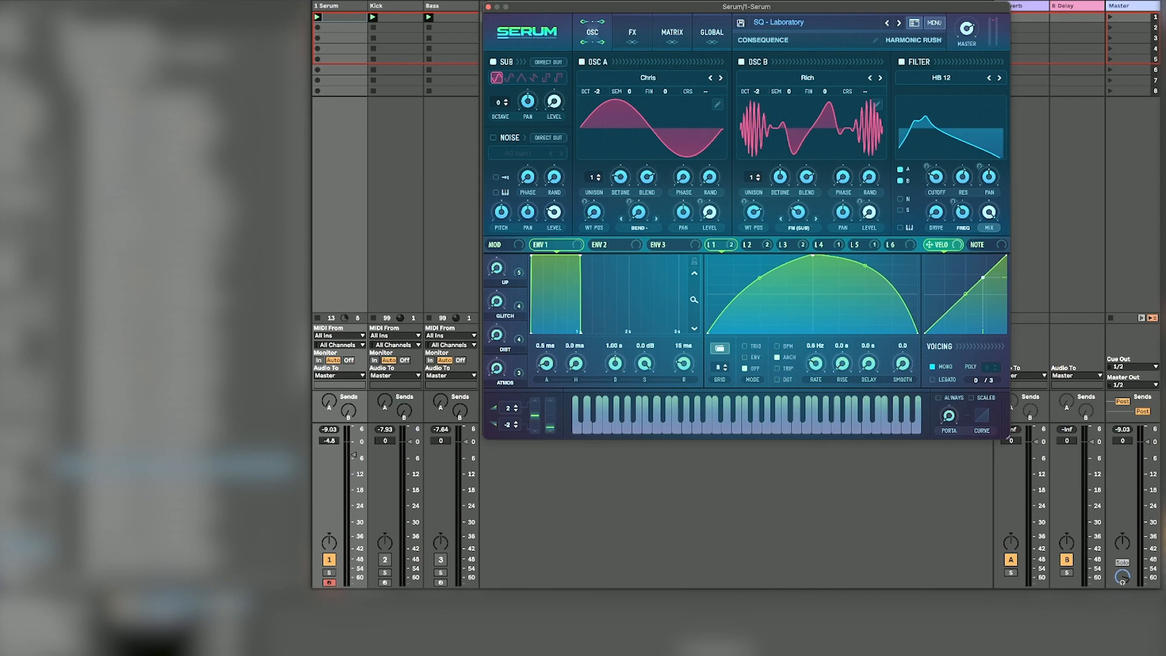
# Step: Examine the preset's effects chain and the full list of modulation matrix assignments
pyautogui.click(632, 32)
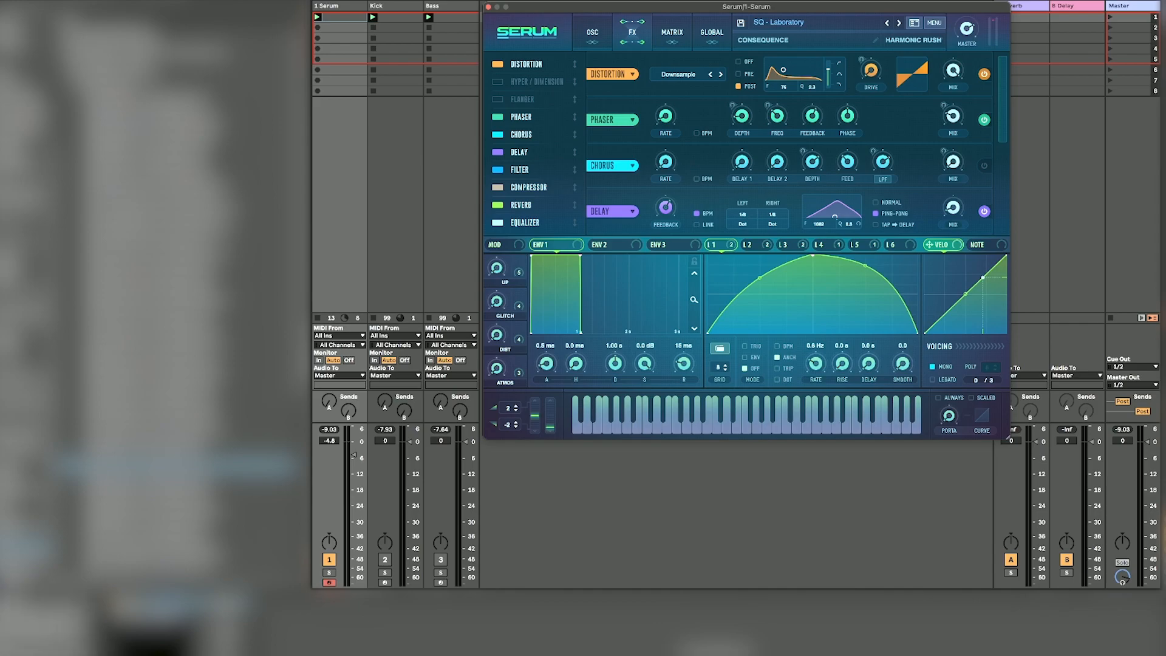
pyautogui.scroll(-2, 790, 146)
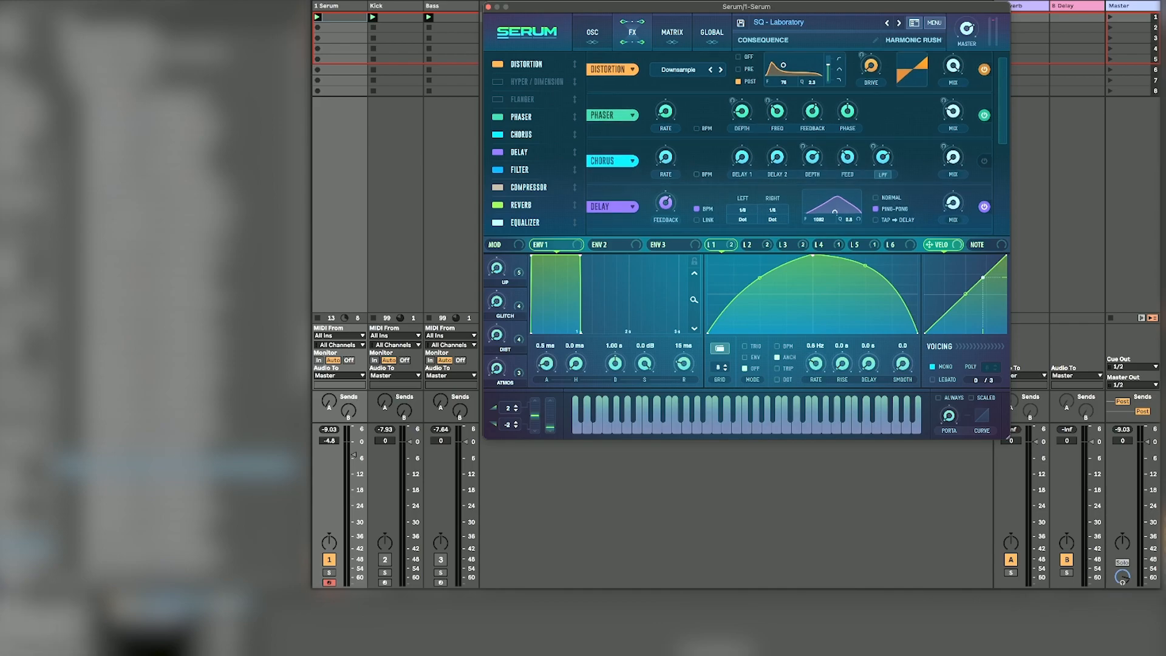
pyautogui.scroll(-3, 790, 143)
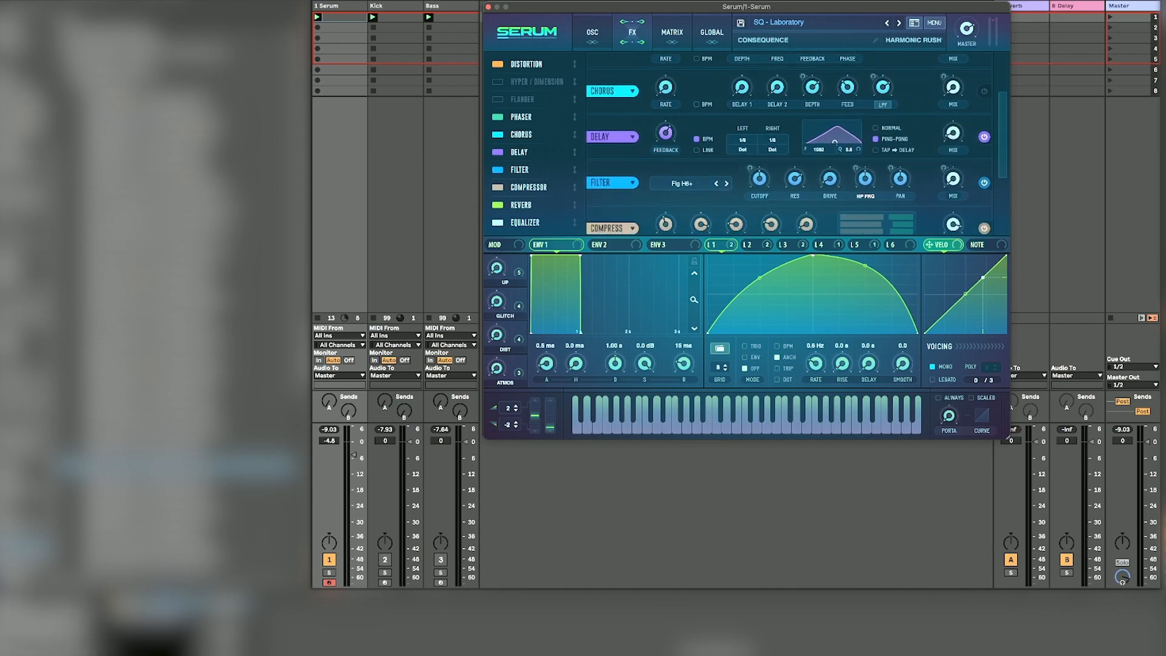
pyautogui.scroll(-1, 790, 142)
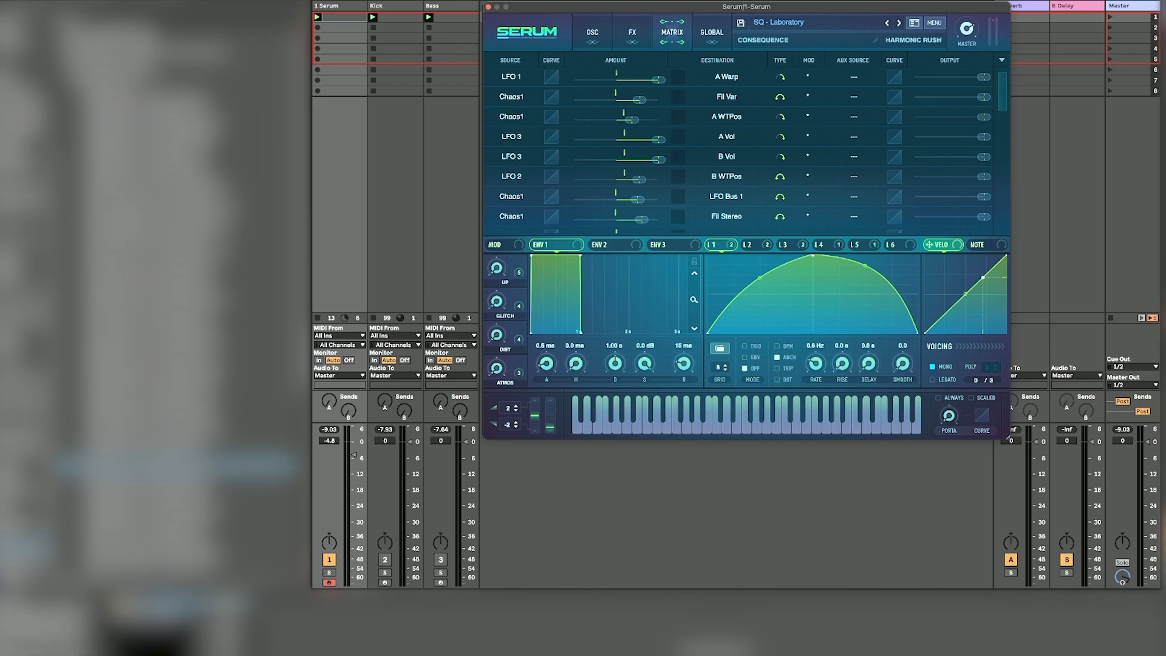
pyautogui.scroll(-10, 747, 149)
pyautogui.scroll(-5, 747, 149)
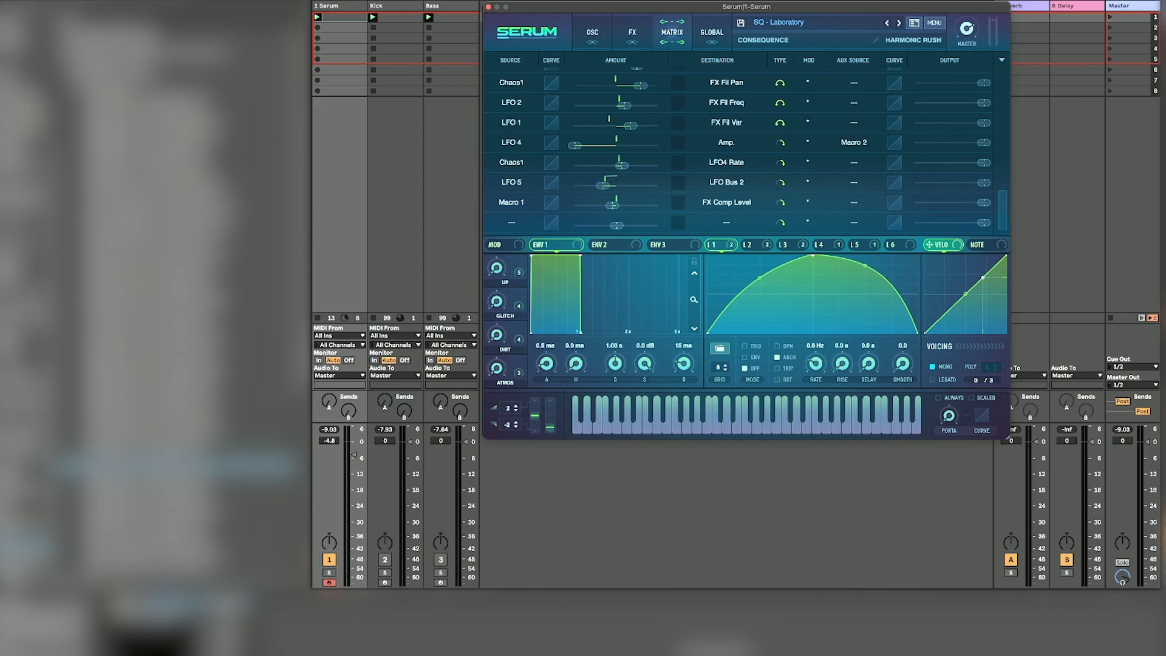
pyautogui.scroll(5, 747, 149)
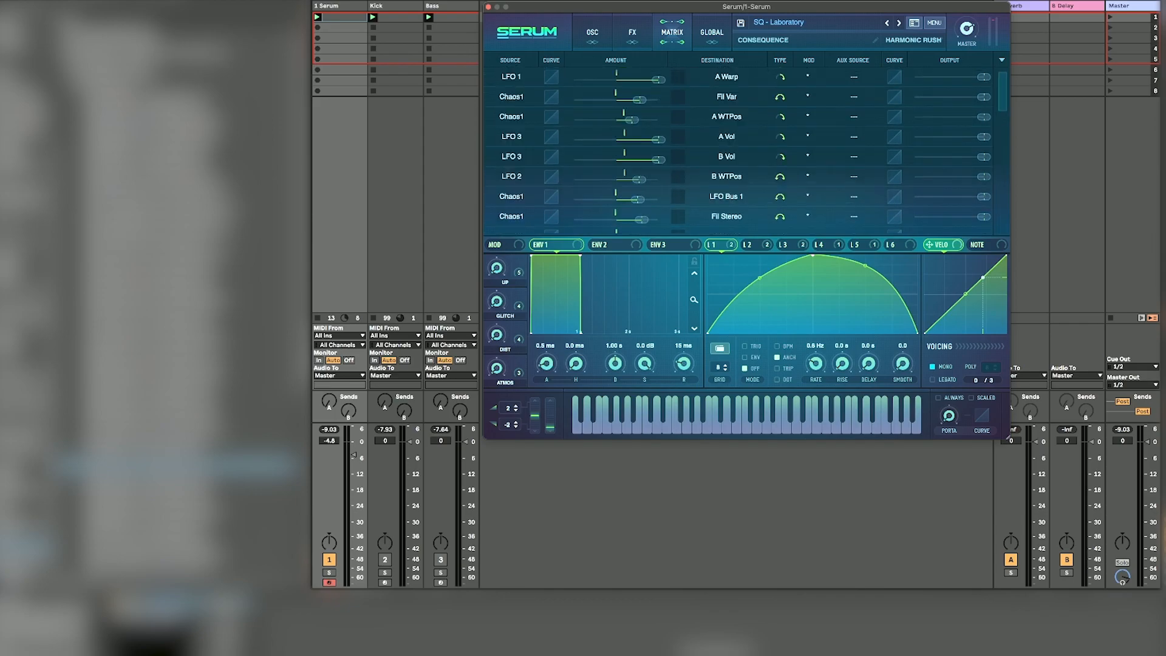
pyautogui.scroll(-5, 748, 149)
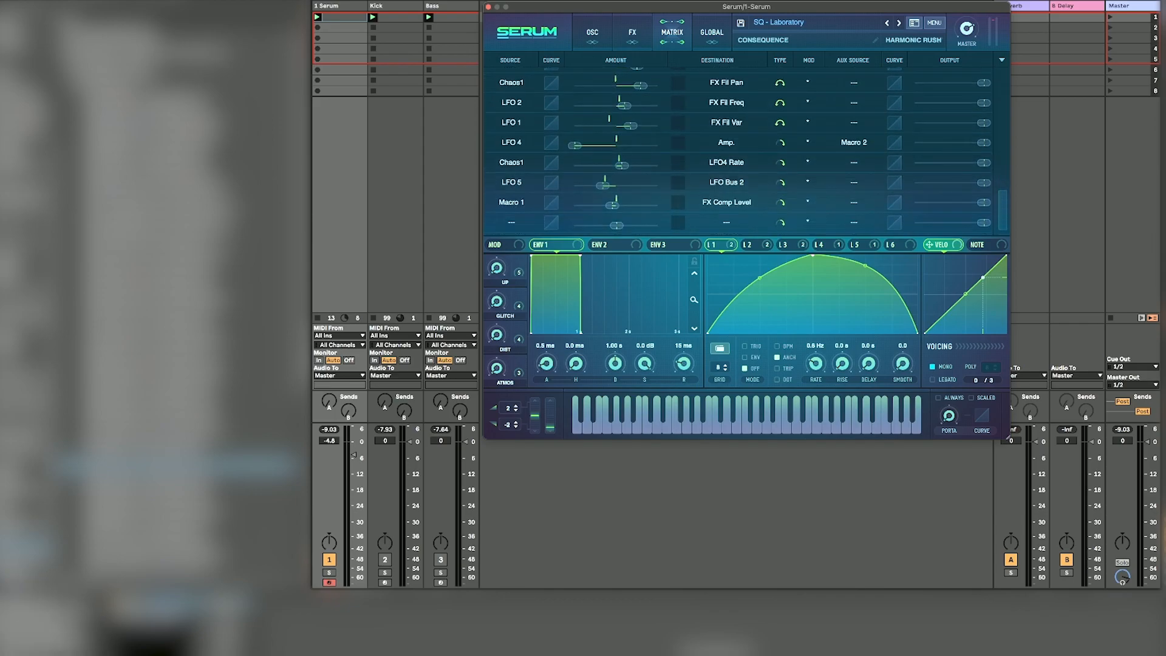
pyautogui.scroll(10, 747, 149)
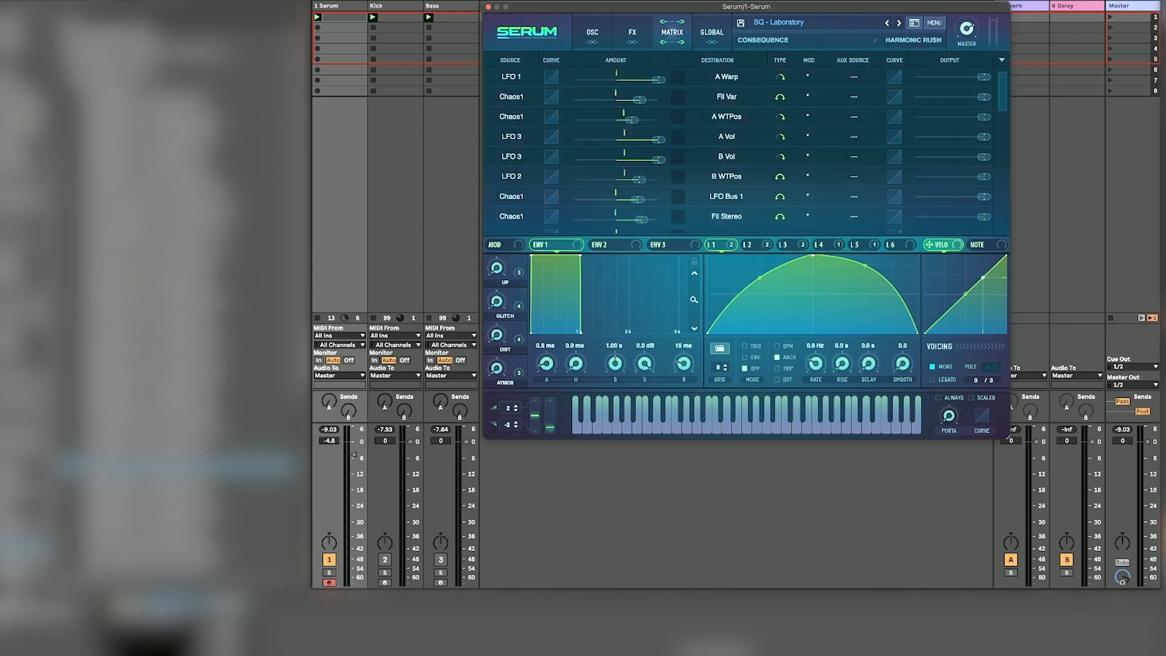
pyautogui.scroll(-15, 748, 149)
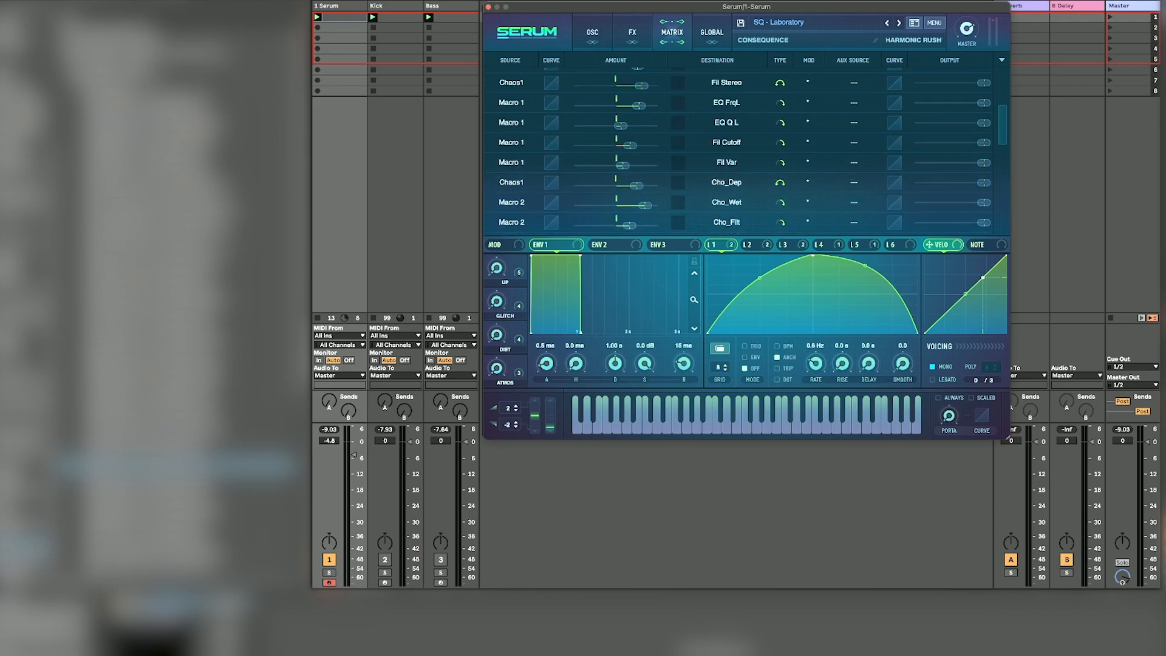
pyautogui.scroll(10, 748, 149)
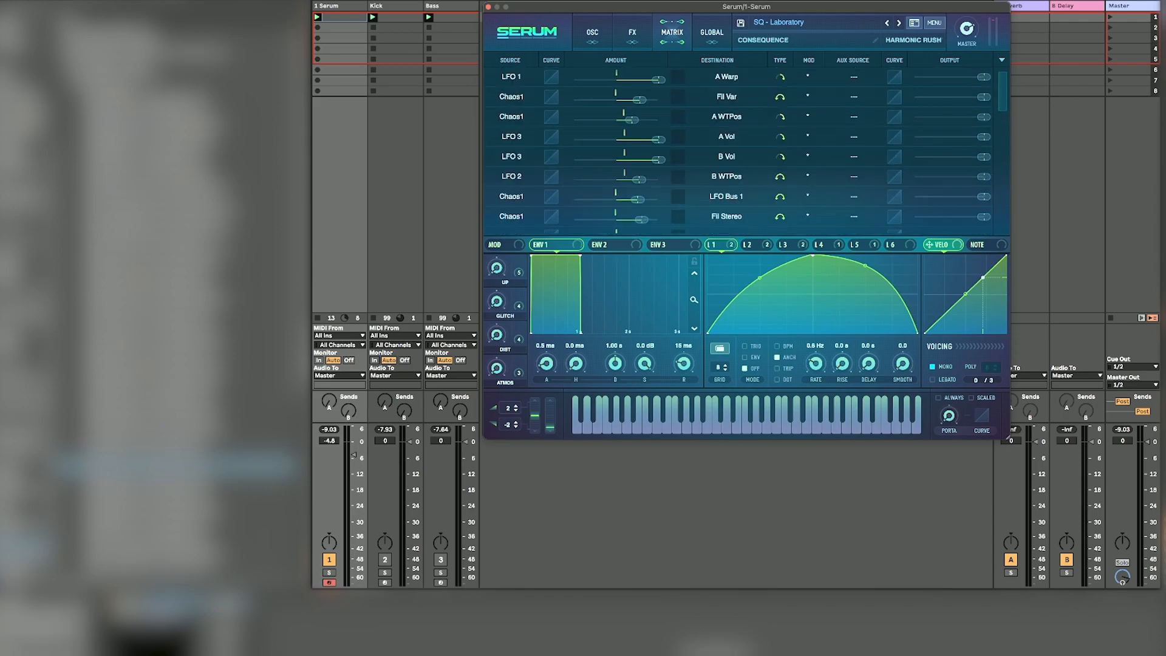
# Step: Examine the oscillators, effects and LFOs 2 to 4, plus the destinations assigned to Macro 1 in the modulation matrix
pyautogui.click(592, 33)
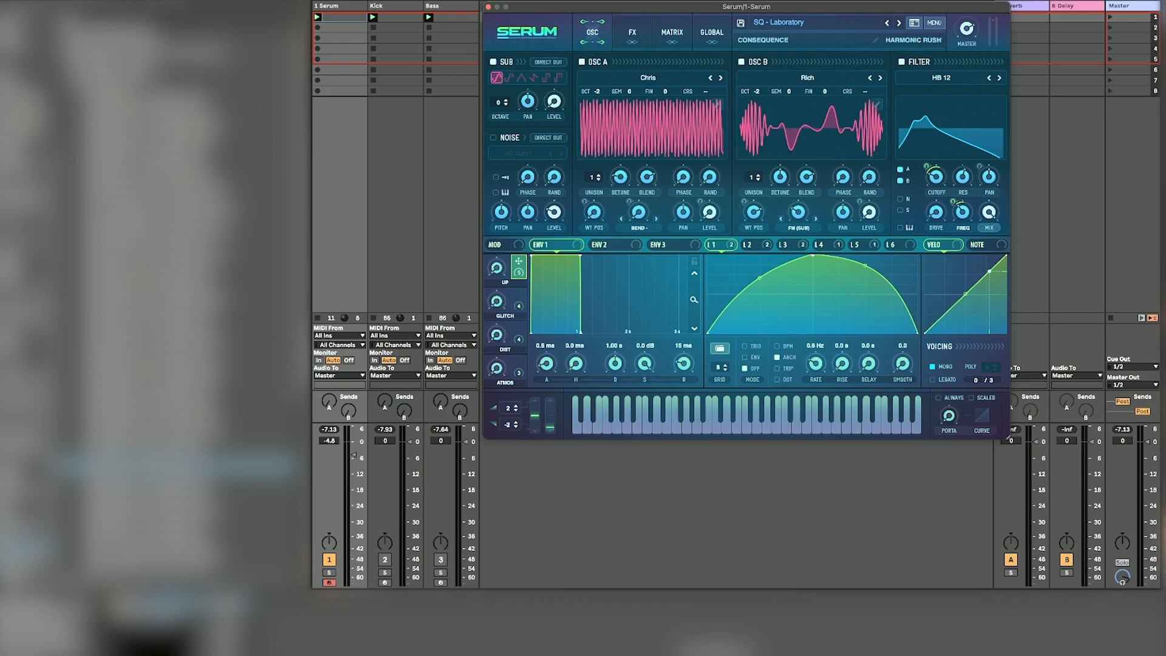
pyautogui.click(632, 34)
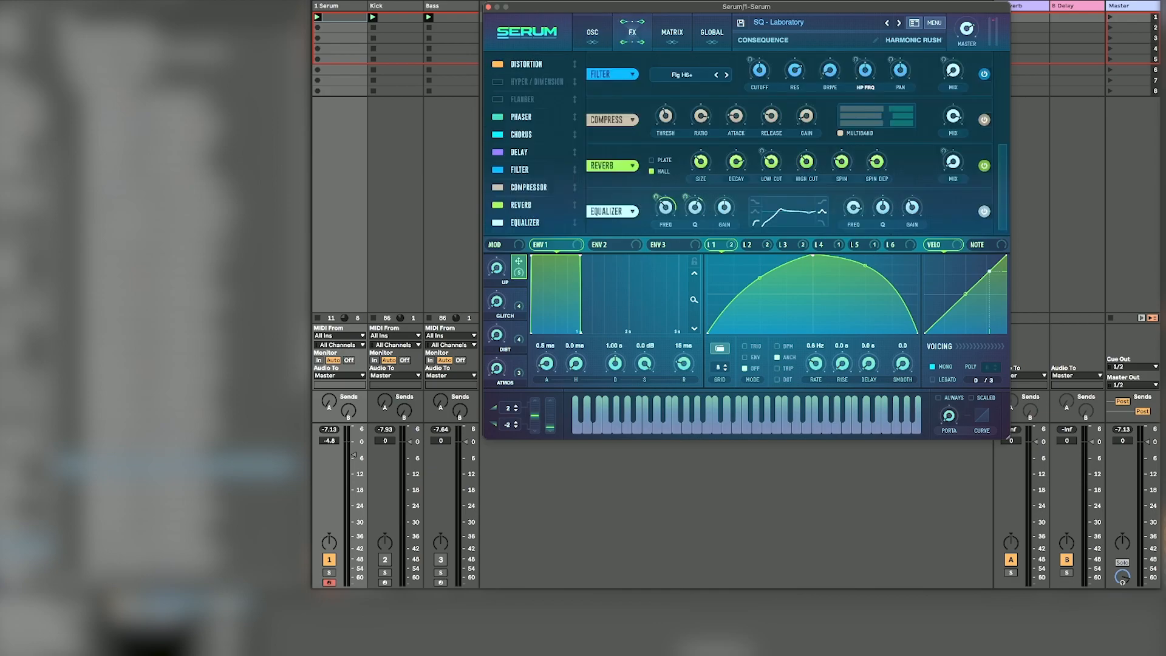
pyautogui.scroll(5, 790, 142)
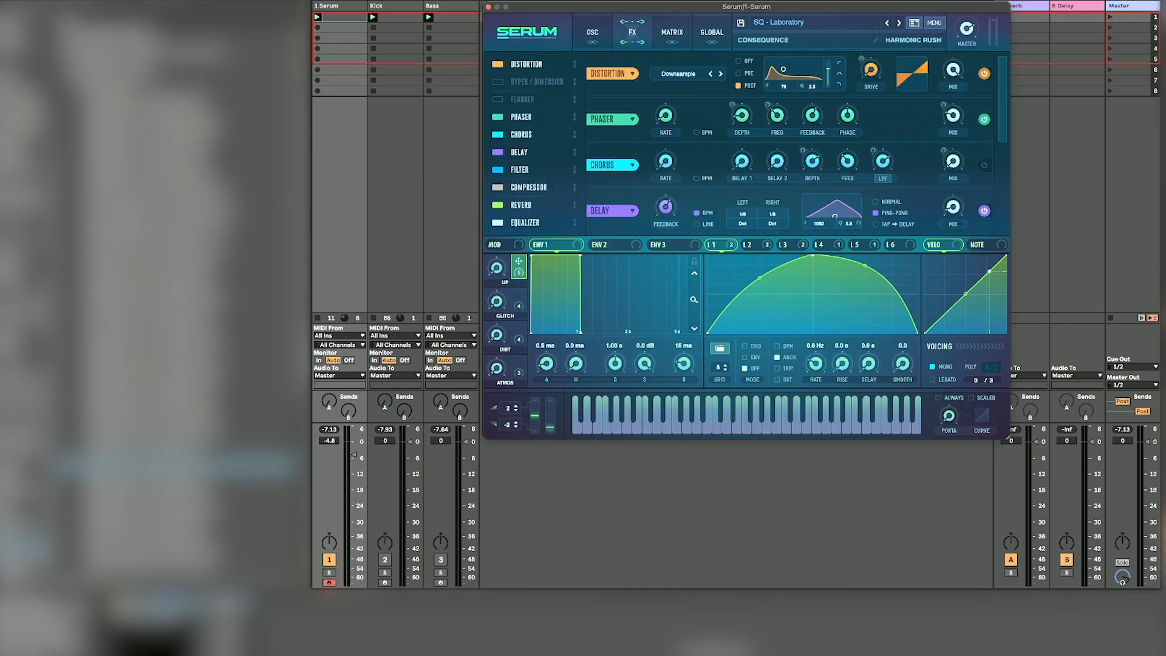
pyautogui.scroll(-5, 790, 143)
pyautogui.click(748, 244)
pyautogui.click(783, 244)
pyautogui.click(819, 244)
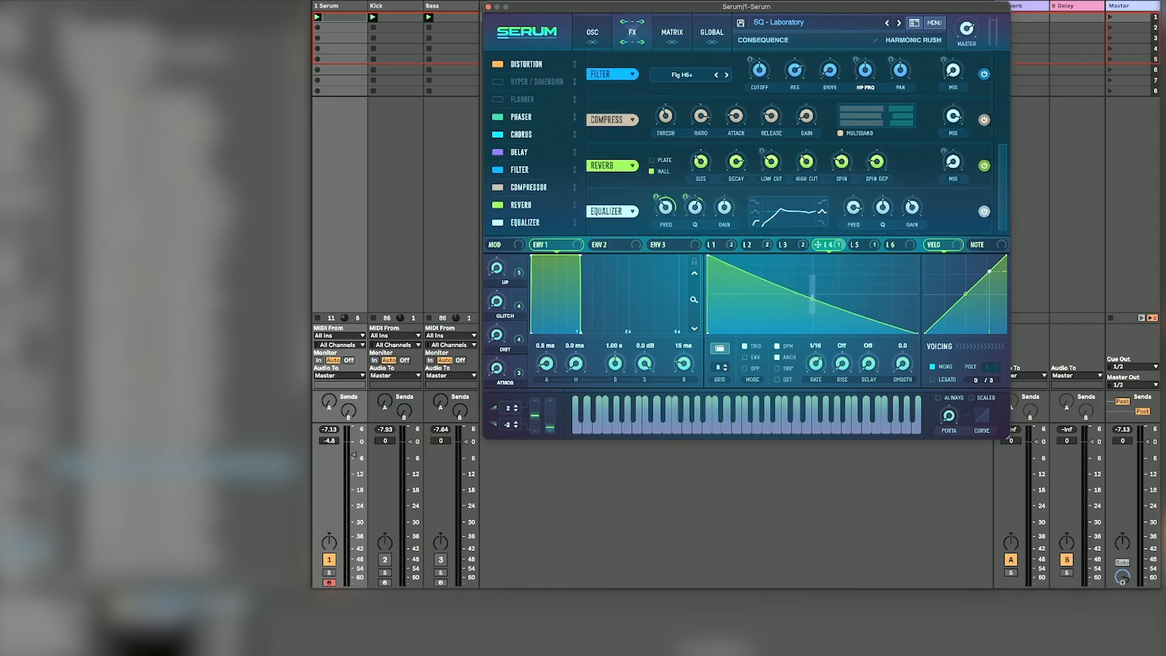
pyautogui.click(800, 245)
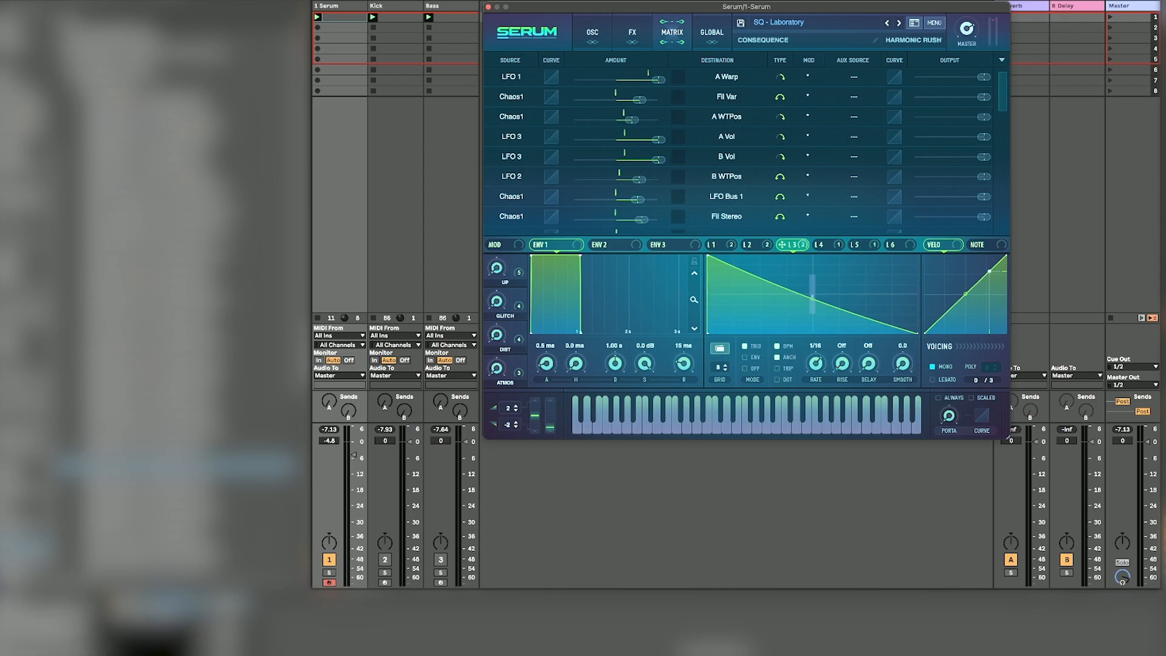
pyautogui.scroll(-5, 744, 151)
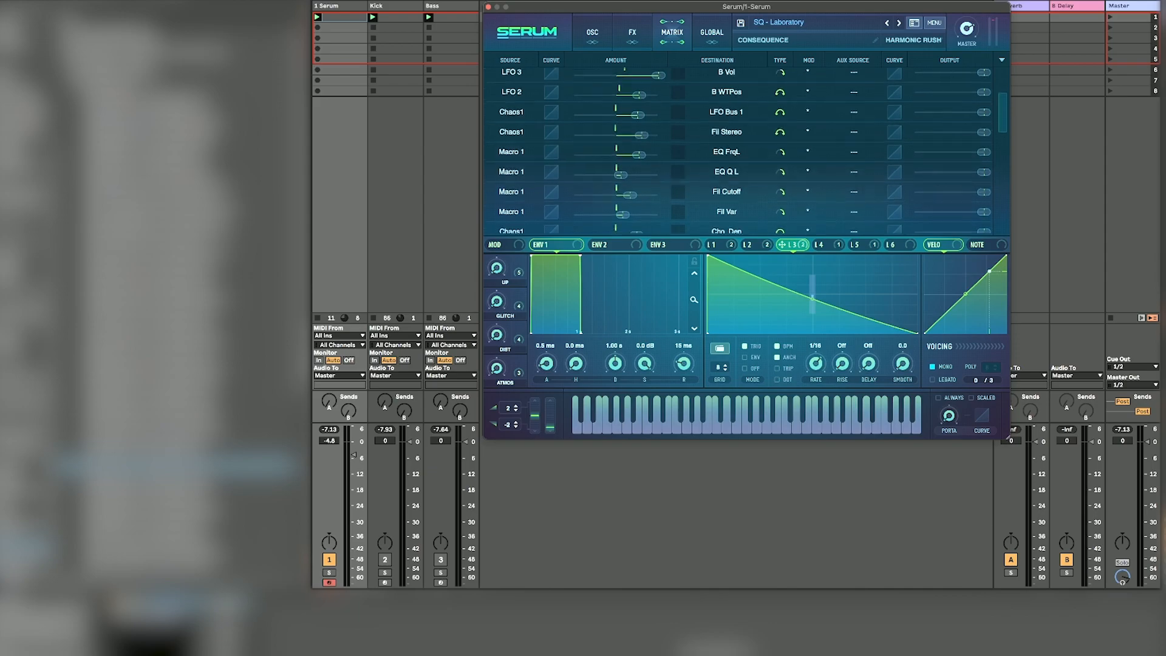
pyautogui.click(519, 146)
pyautogui.click(520, 146)
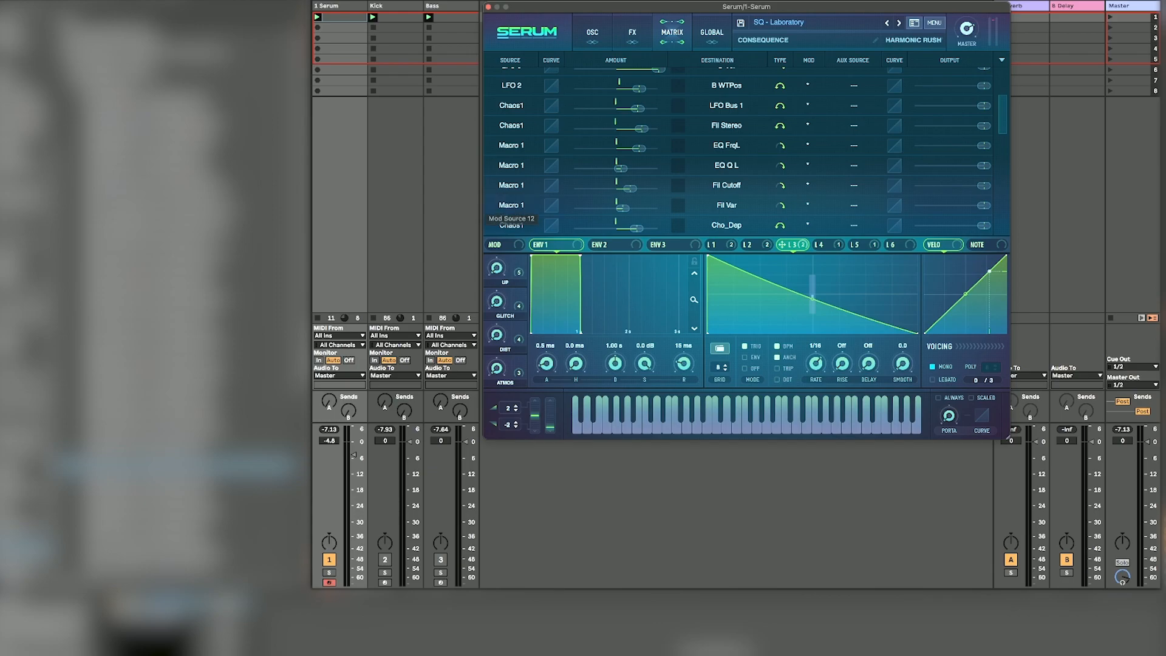
pyautogui.moveTo(1002, 107); pyautogui.dragTo(1002, 111)
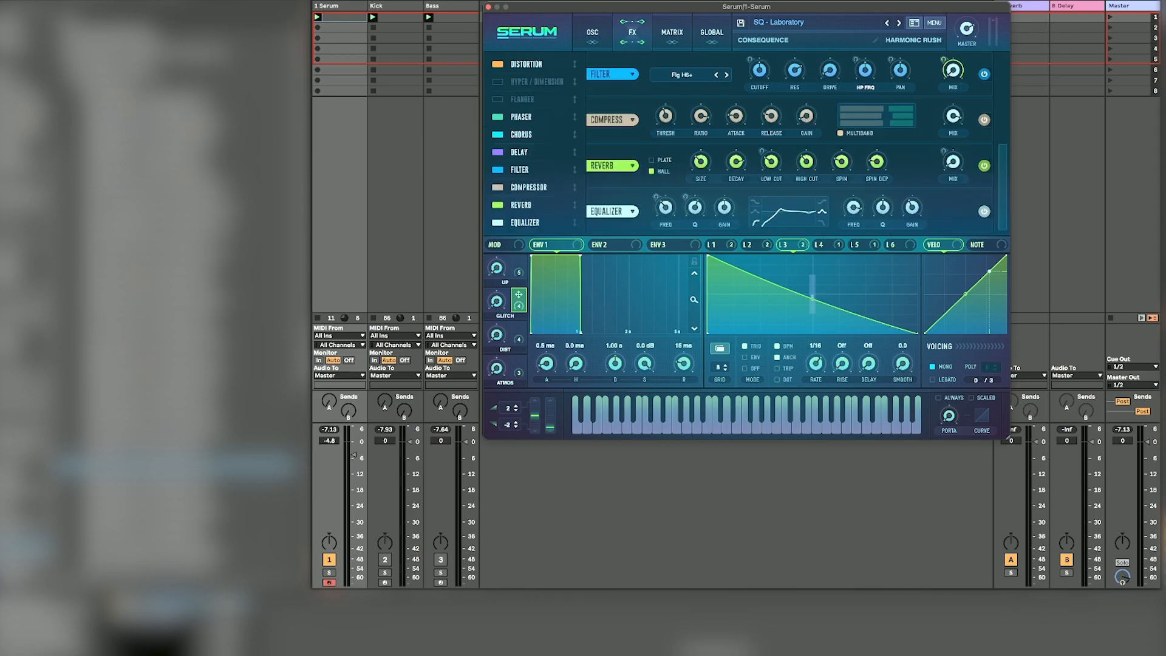
# Step: Examine what the GLITCH, DIST and ATMOS macros modulate across the oscillators and effects, including the global chaos settings
pyautogui.scroll(3, 1006, 131)
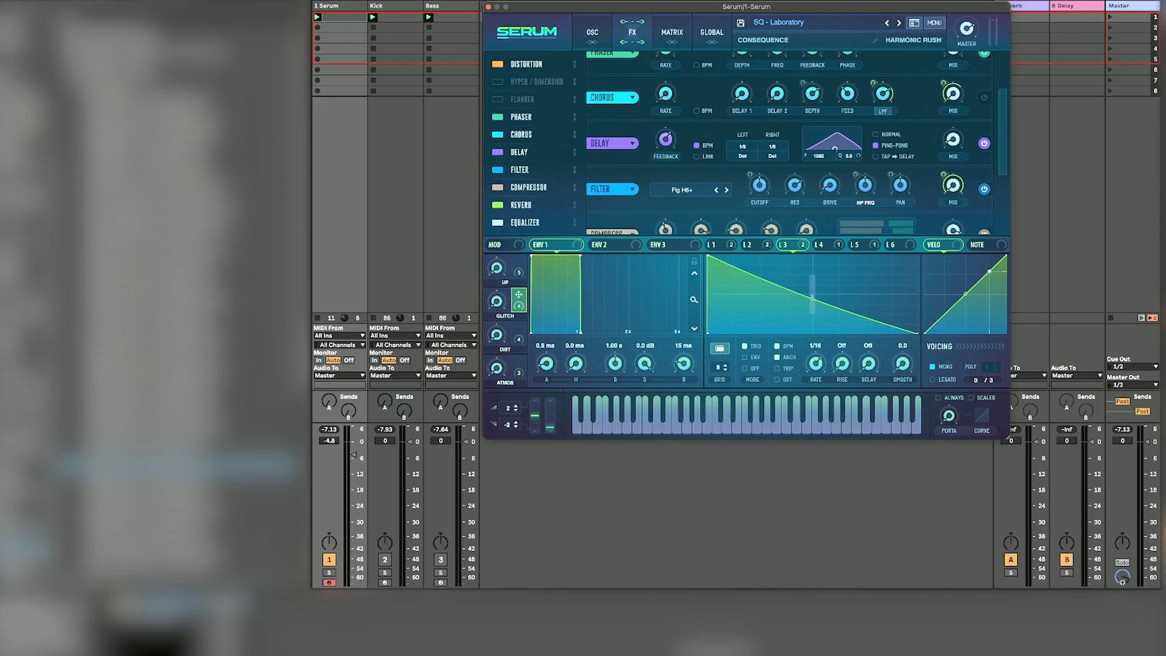
pyautogui.click(712, 32)
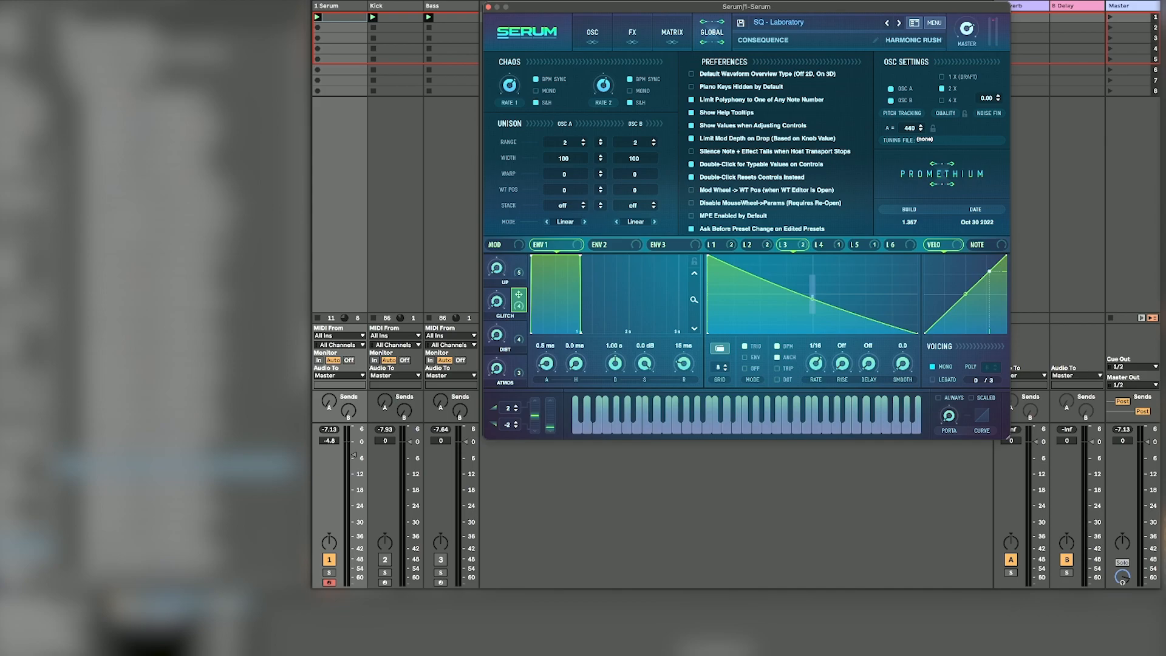
pyautogui.click(594, 33)
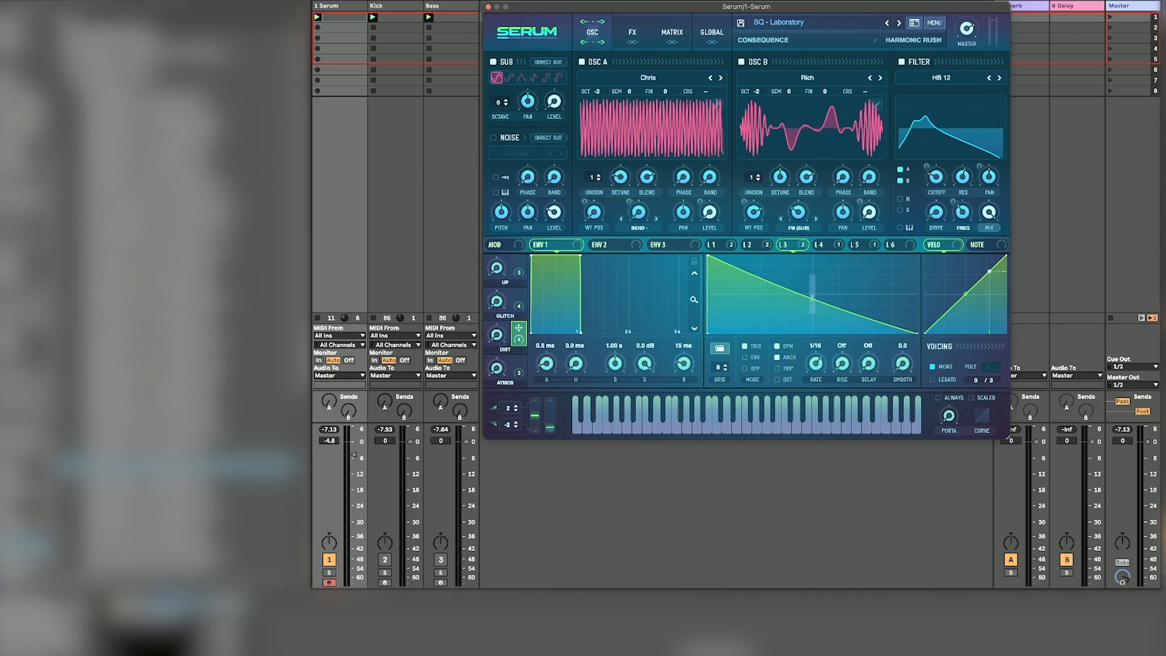
pyautogui.click(632, 33)
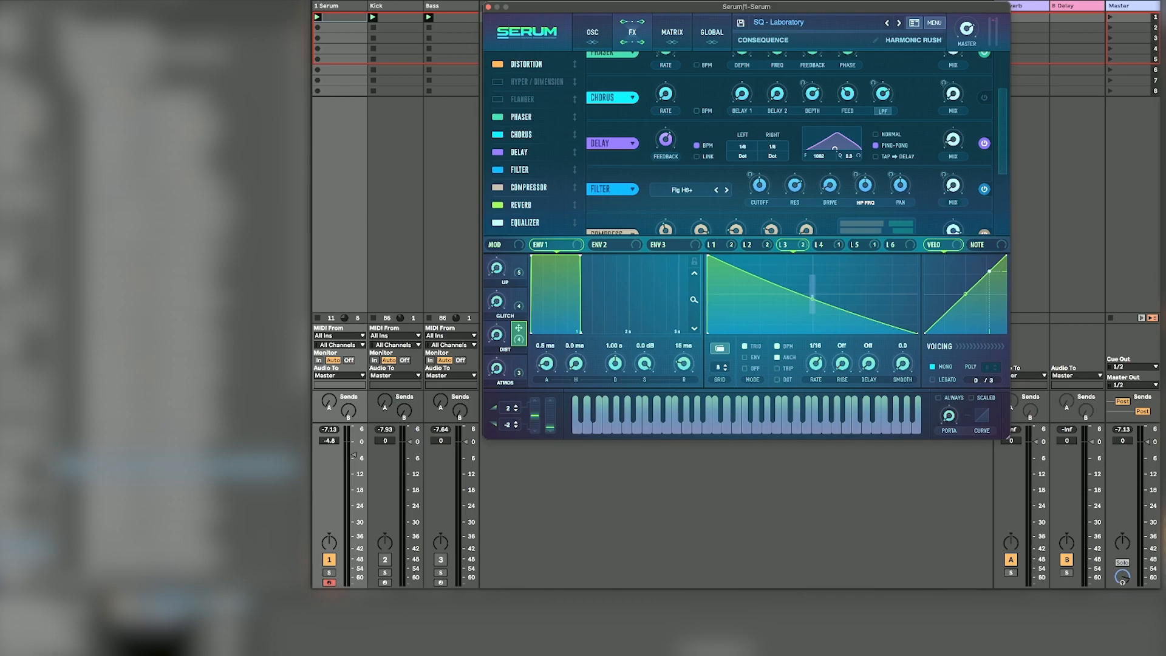
pyautogui.scroll(3, 790, 146)
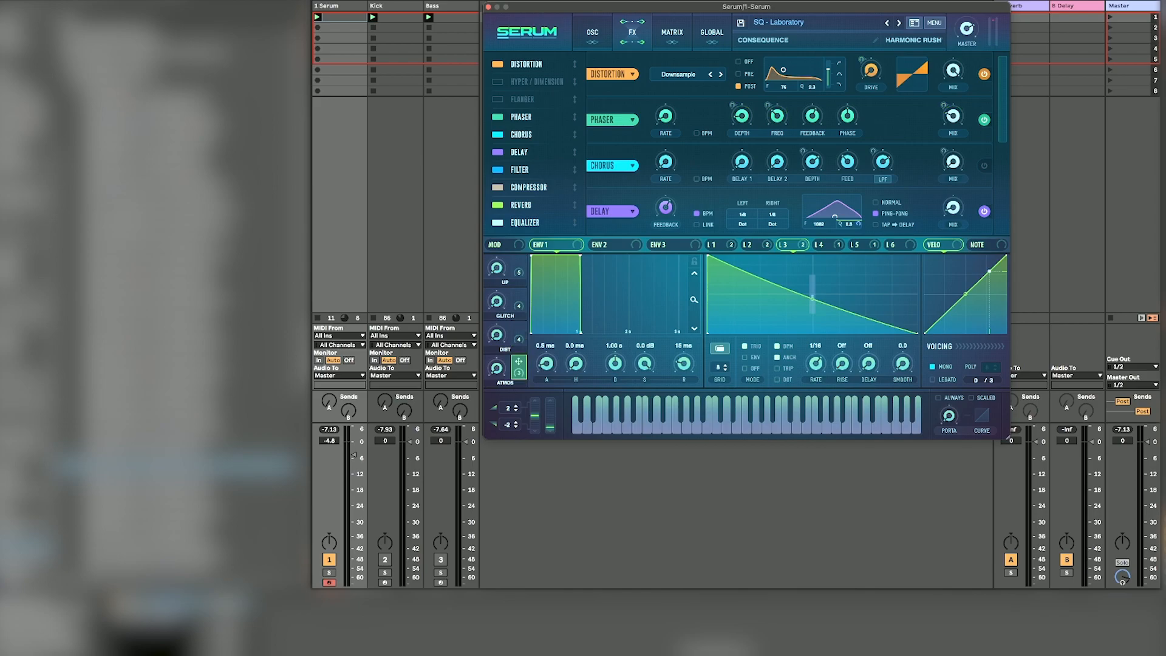
pyautogui.scroll(-2, 789, 142)
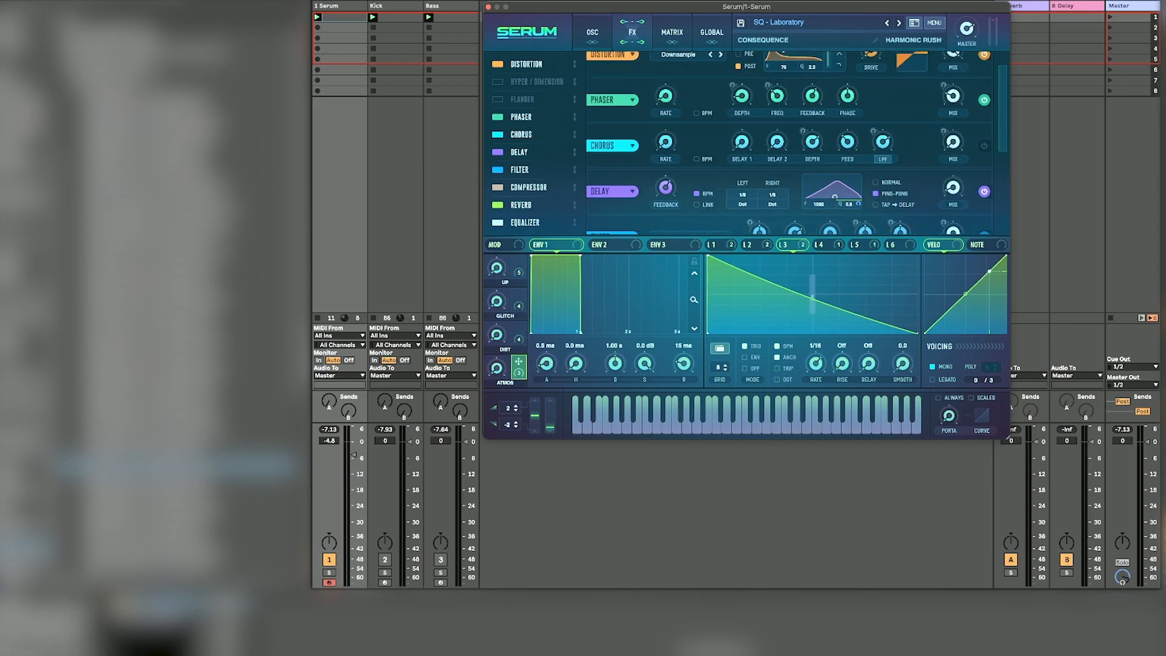
pyautogui.scroll(-5, 789, 143)
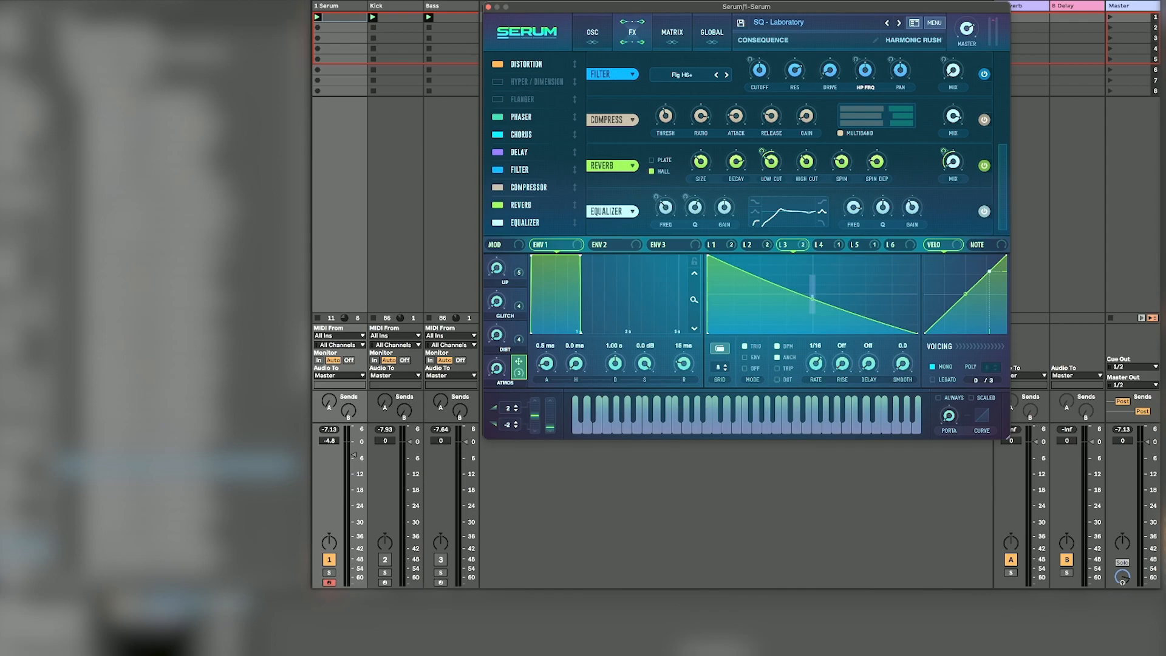
pyautogui.moveTo(1004, 182); pyautogui.dragTo(1005, 92)
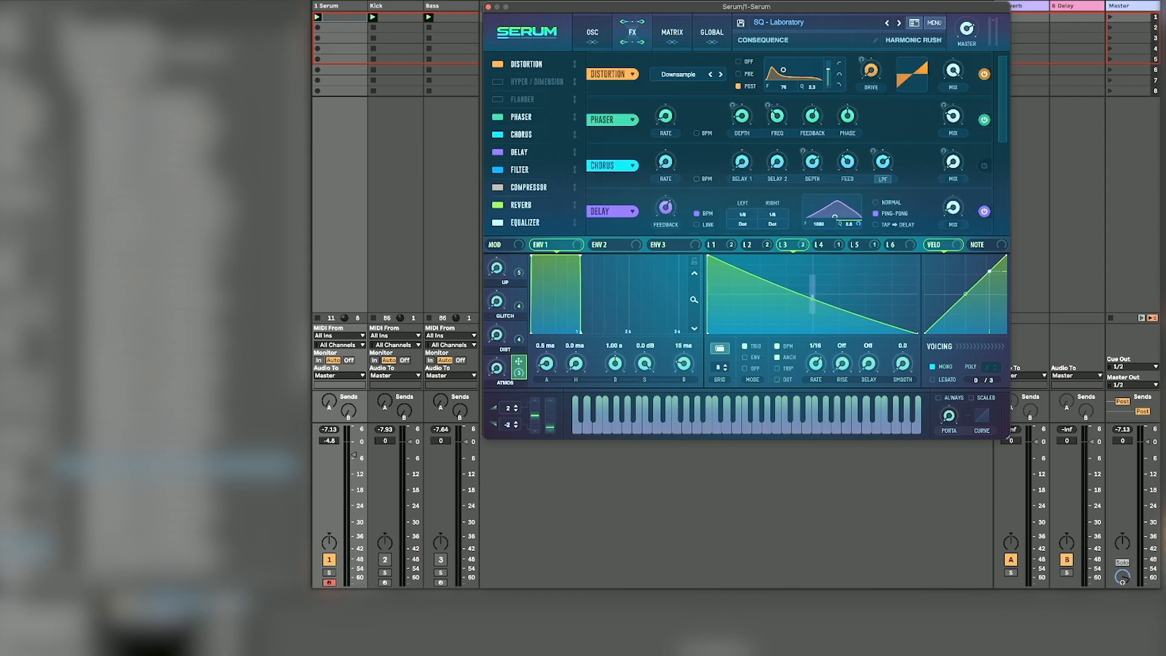
pyautogui.click(596, 44)
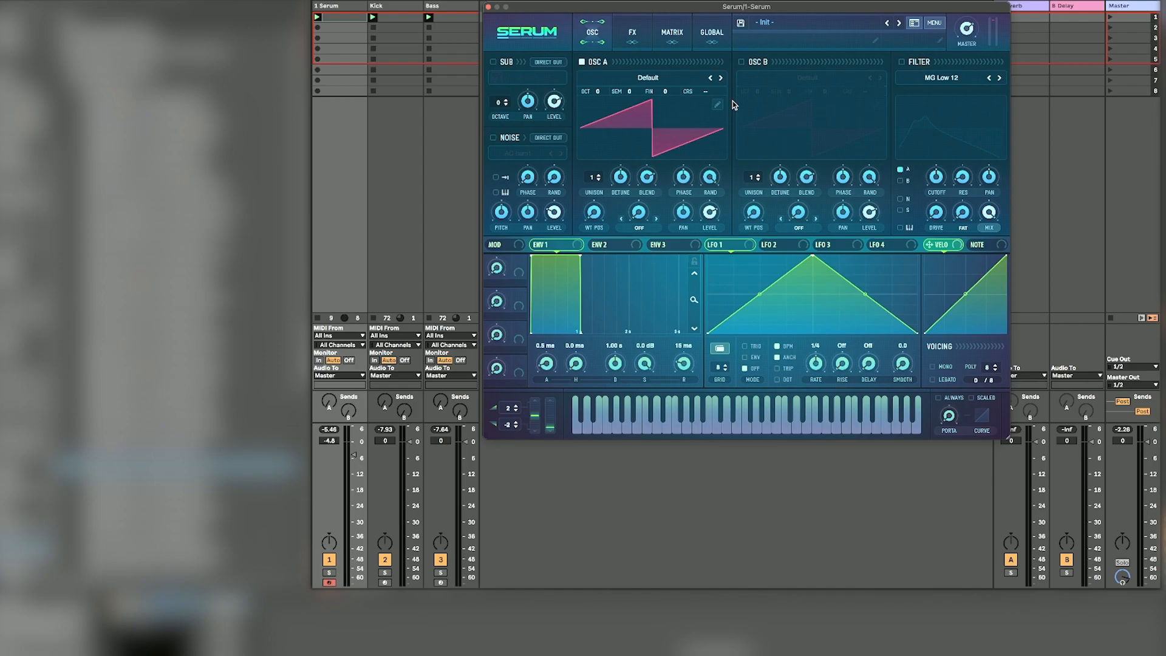
# Step: Load the Chris wavetable from the User folder into oscillator A and try its wavetable position
pyautogui.click(649, 78)
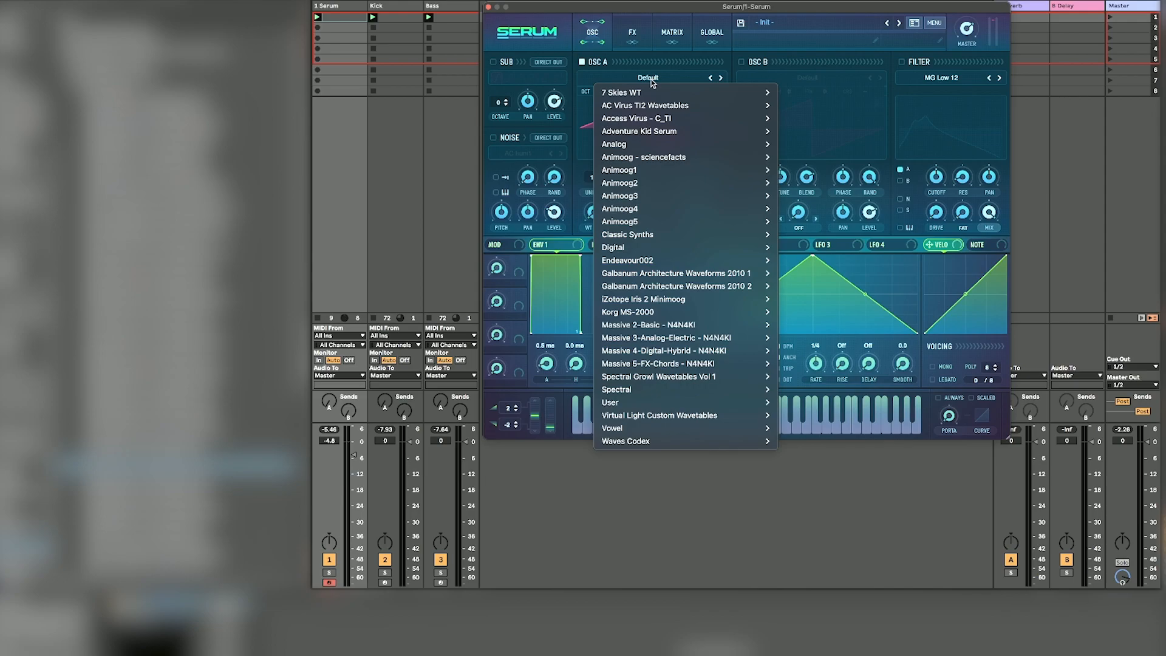
pyautogui.moveTo(668, 402)
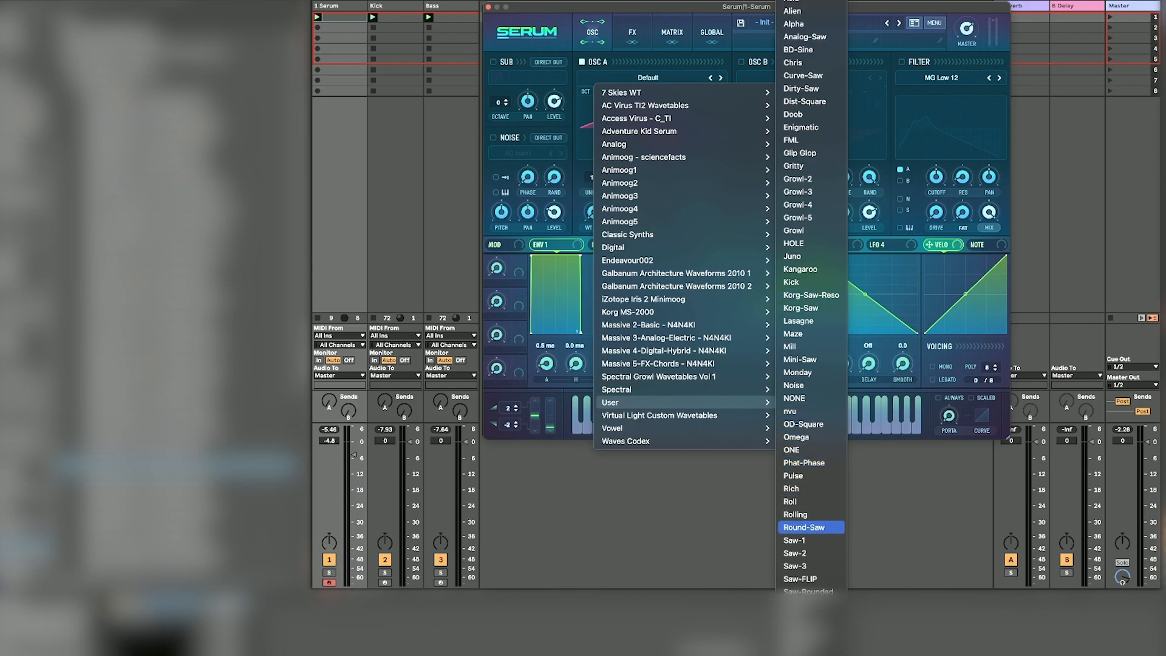
pyautogui.scroll(-2, 801, 522)
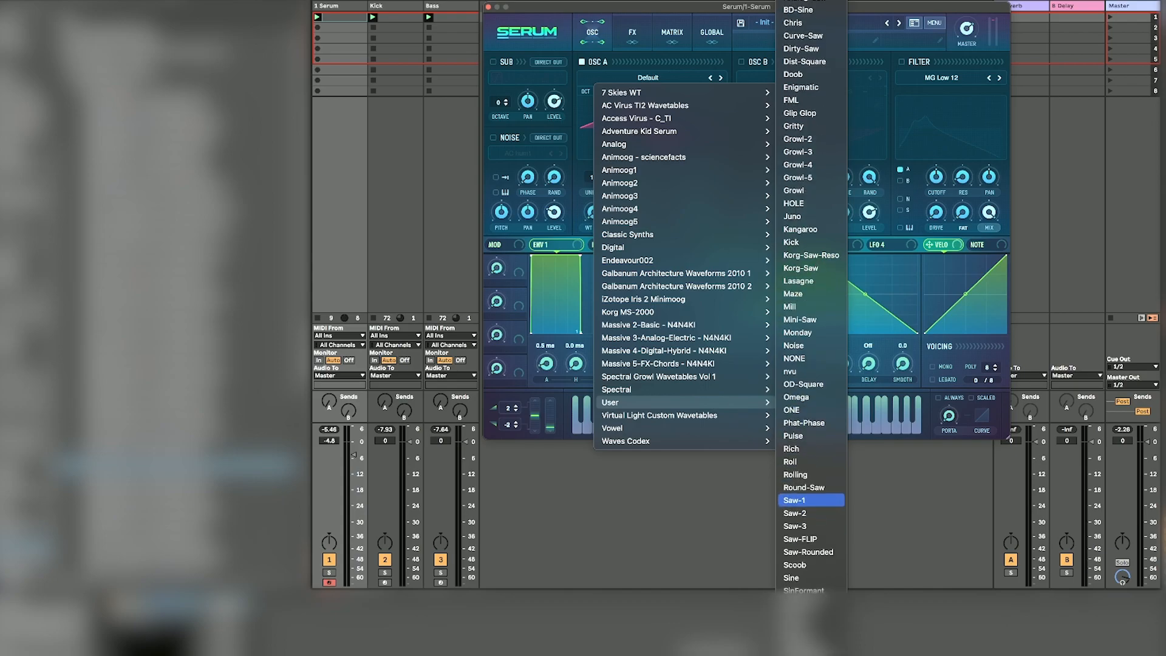
pyautogui.scroll(2, 802, 509)
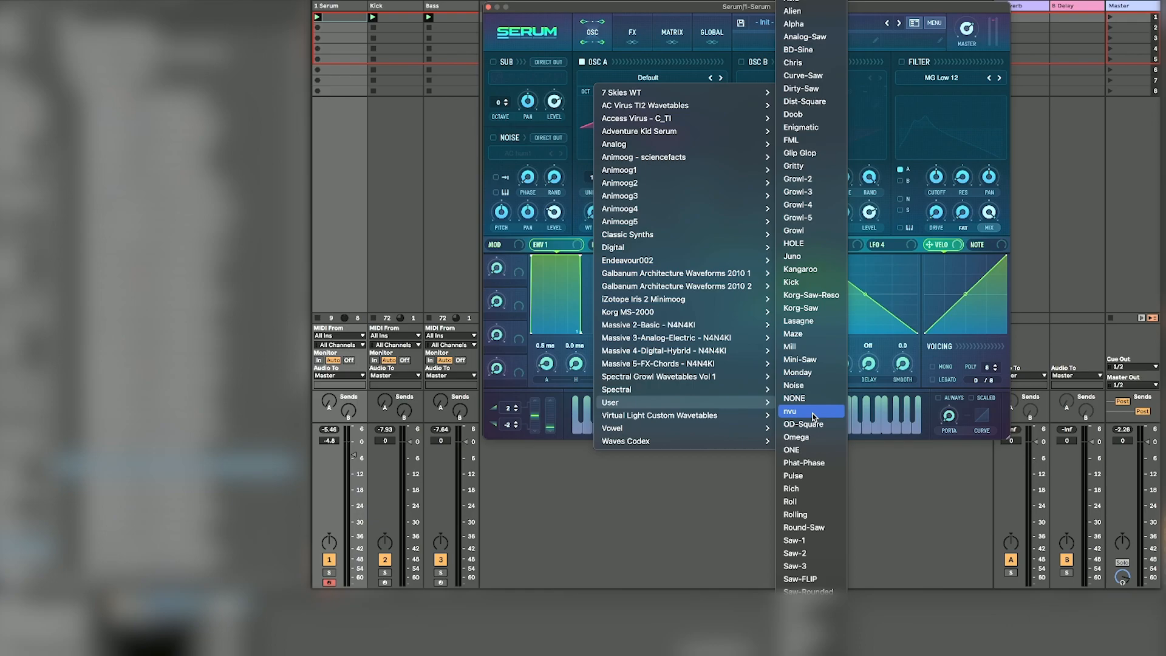
pyautogui.scroll(-3, 802, 591)
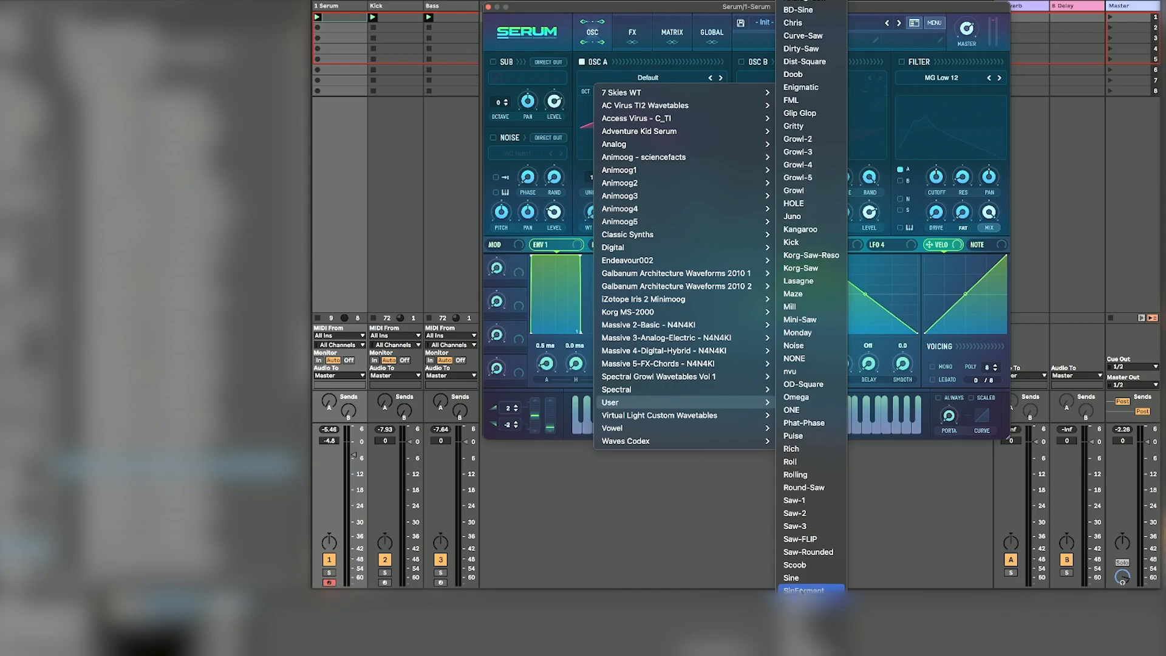
pyautogui.scroll(3, 802, 591)
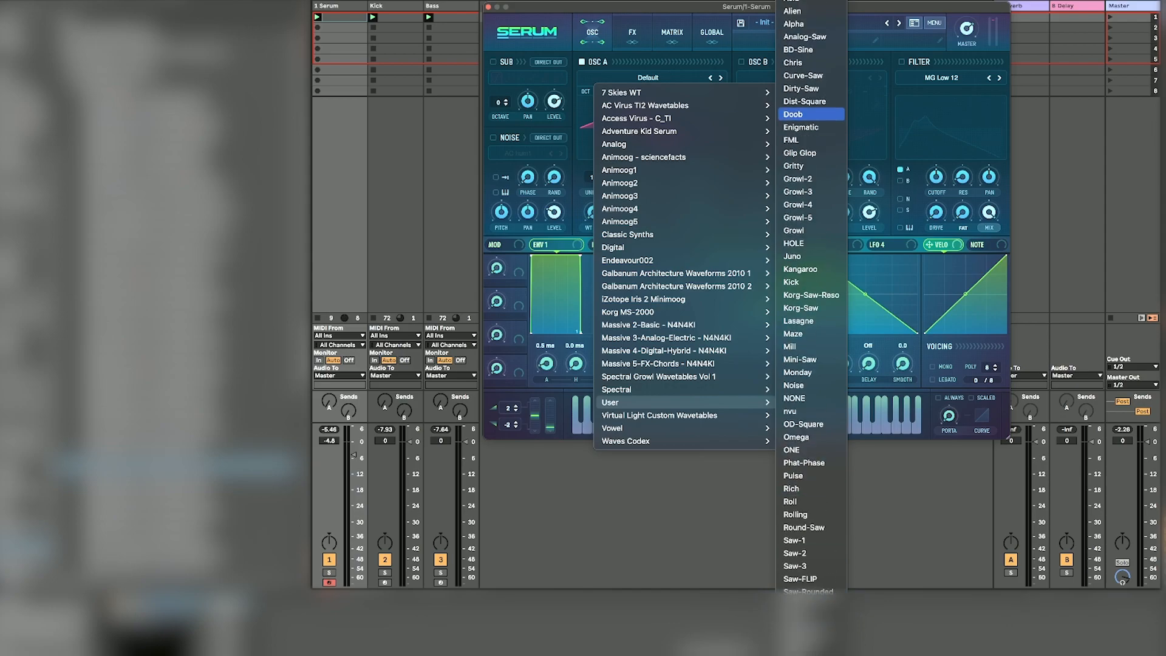
pyautogui.click(811, 62)
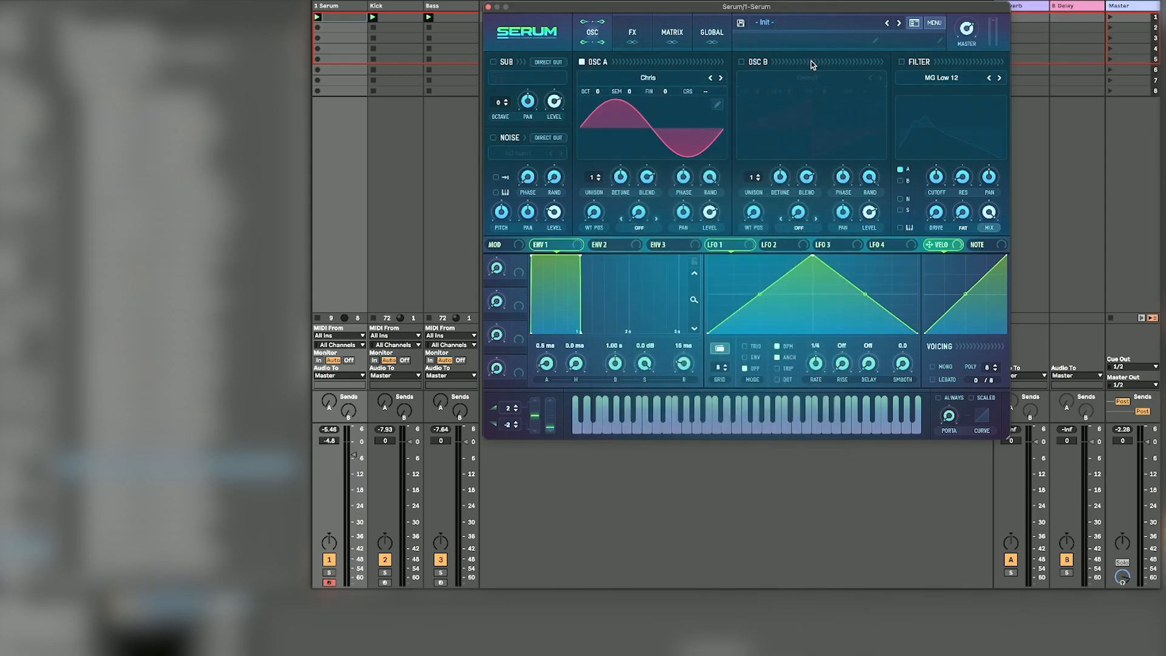
pyautogui.moveTo(594, 211)
pyautogui.mouseDown()
pyautogui.moveTo(593, 171)
pyautogui.moveTo(593, 213)
pyautogui.mouseUp()
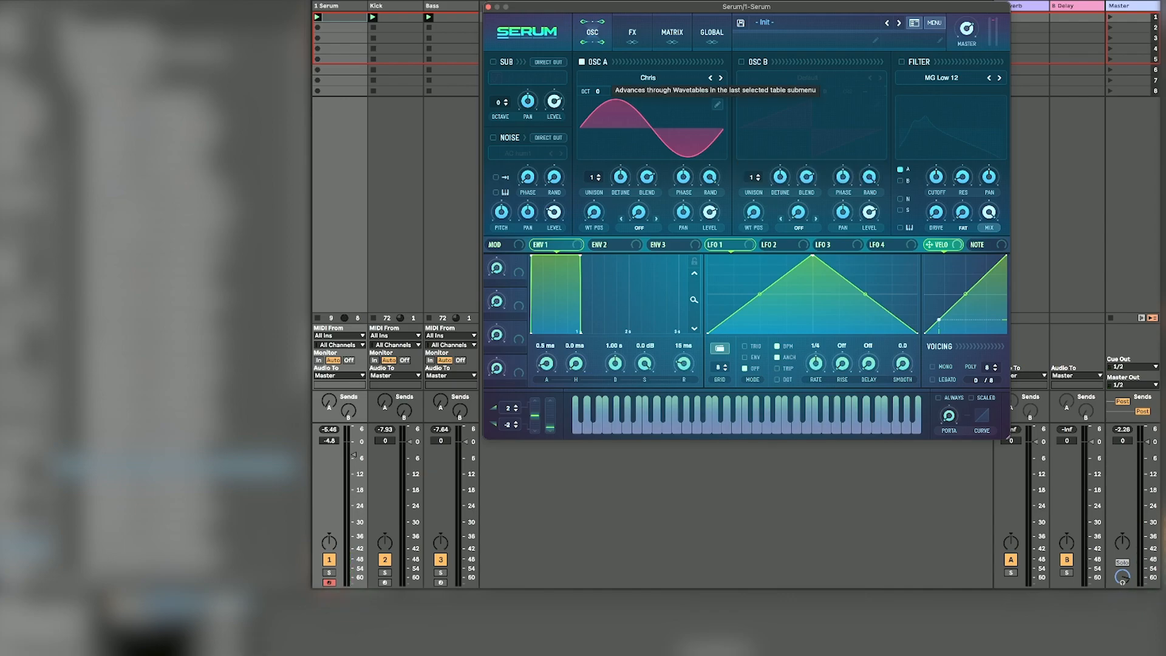
# Step: Enable oscillator B and load the Rich wavetable from the User folder into it
pyautogui.click(741, 61)
pyautogui.click(808, 77)
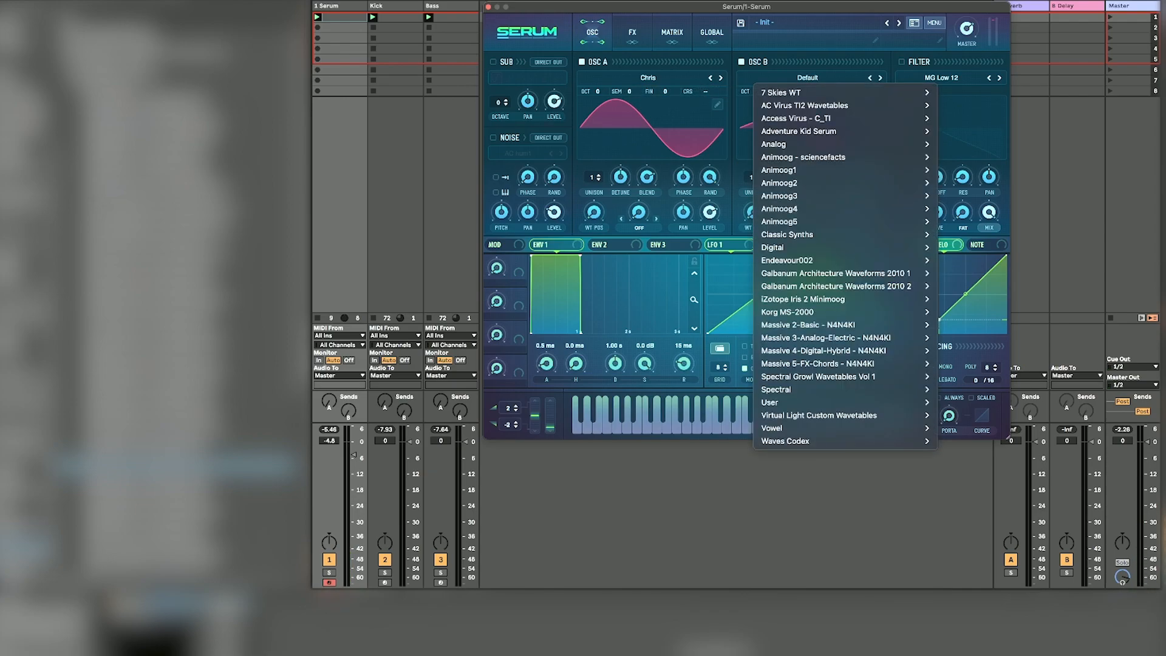
pyautogui.moveTo(844, 415)
pyautogui.moveTo(911, 402)
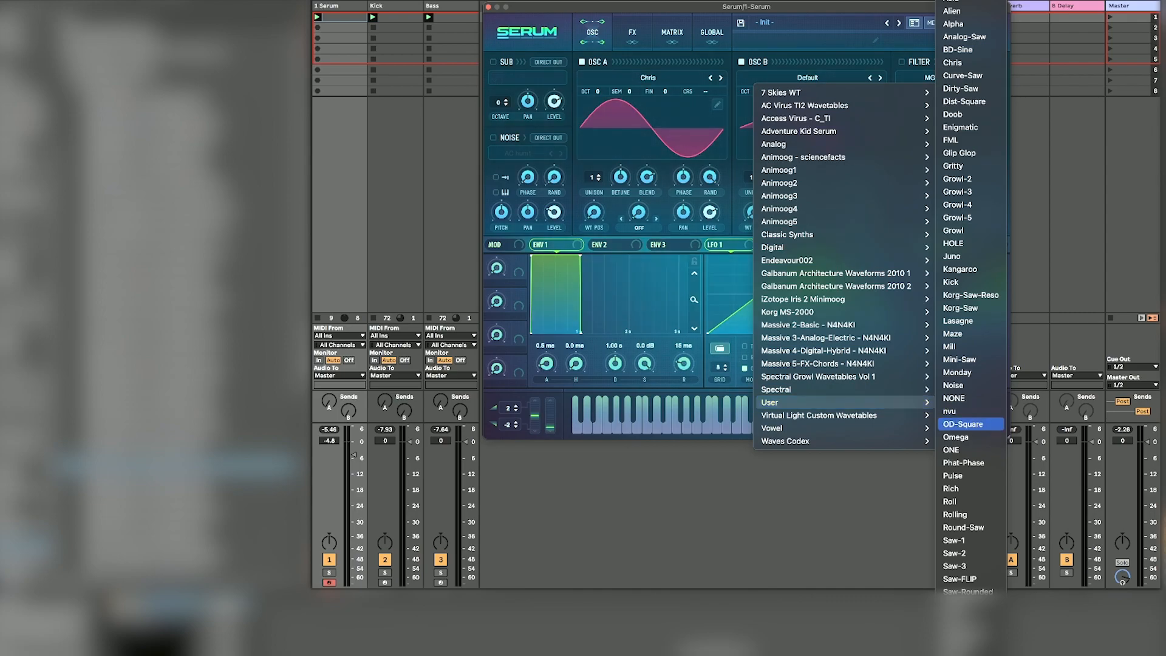
pyautogui.scroll(-1, 970, 419)
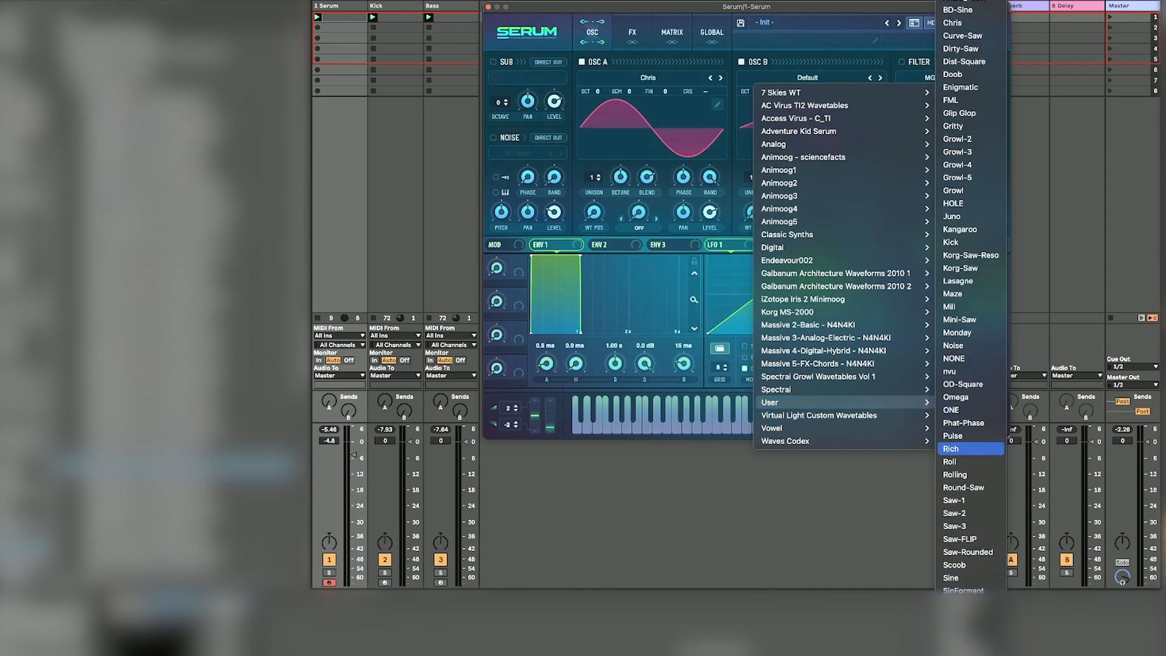
pyautogui.click(960, 449)
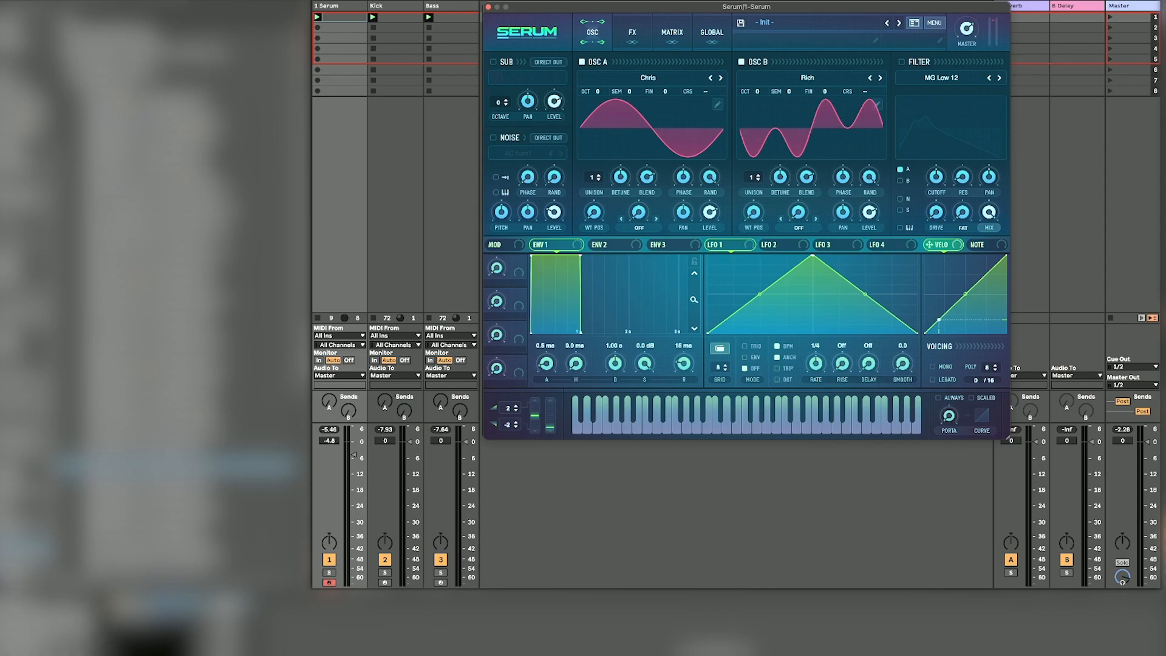
# Step: Examine oscillator B's wavetable in the table editor, including the multi-frame formula presets, and check its wavetable position
pyautogui.click(812, 128)
pyautogui.click(811, 128)
pyautogui.click(878, 104)
pyautogui.click(996, 329)
pyautogui.moveTo(1011, 355)
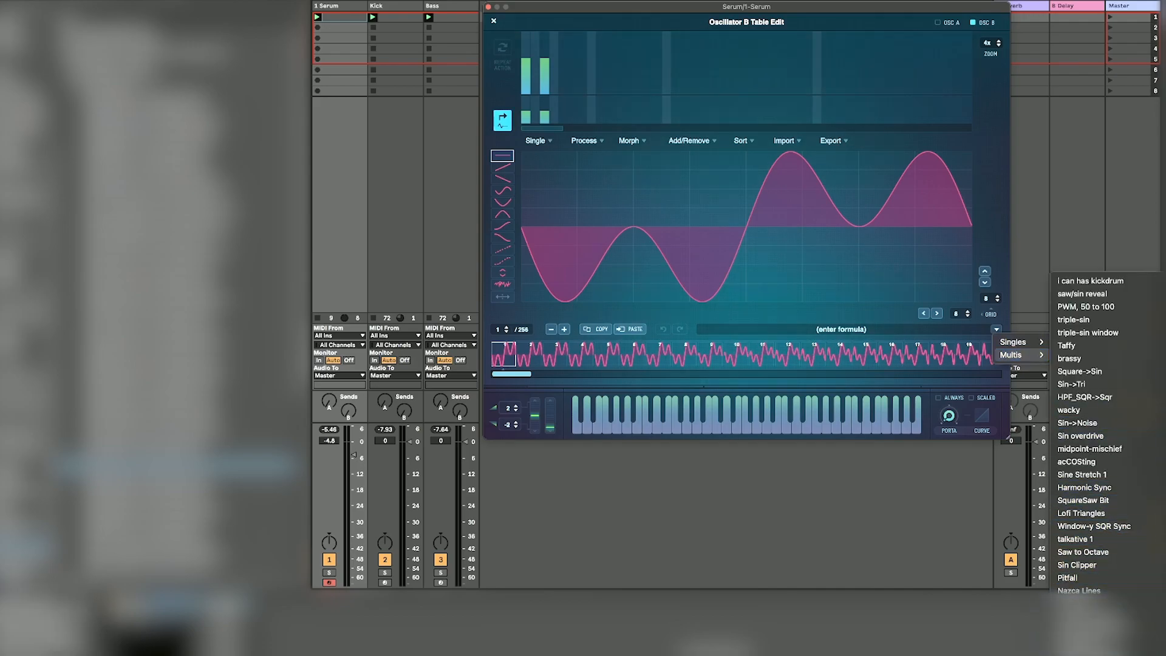
pyautogui.click(494, 21)
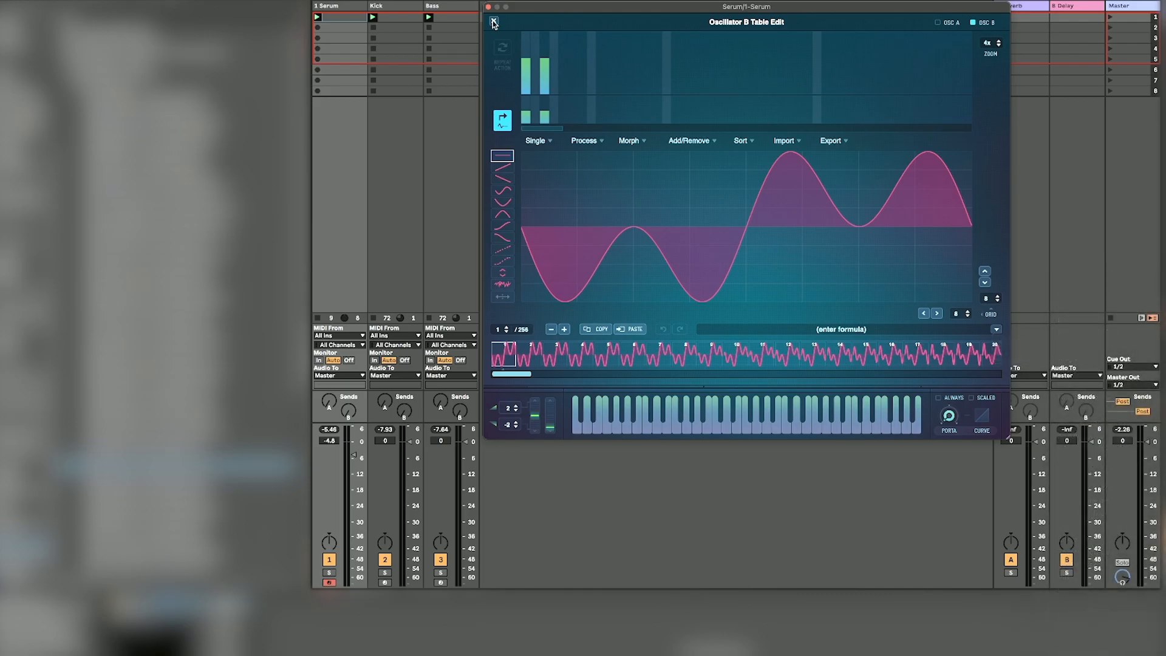
pyautogui.click(494, 21)
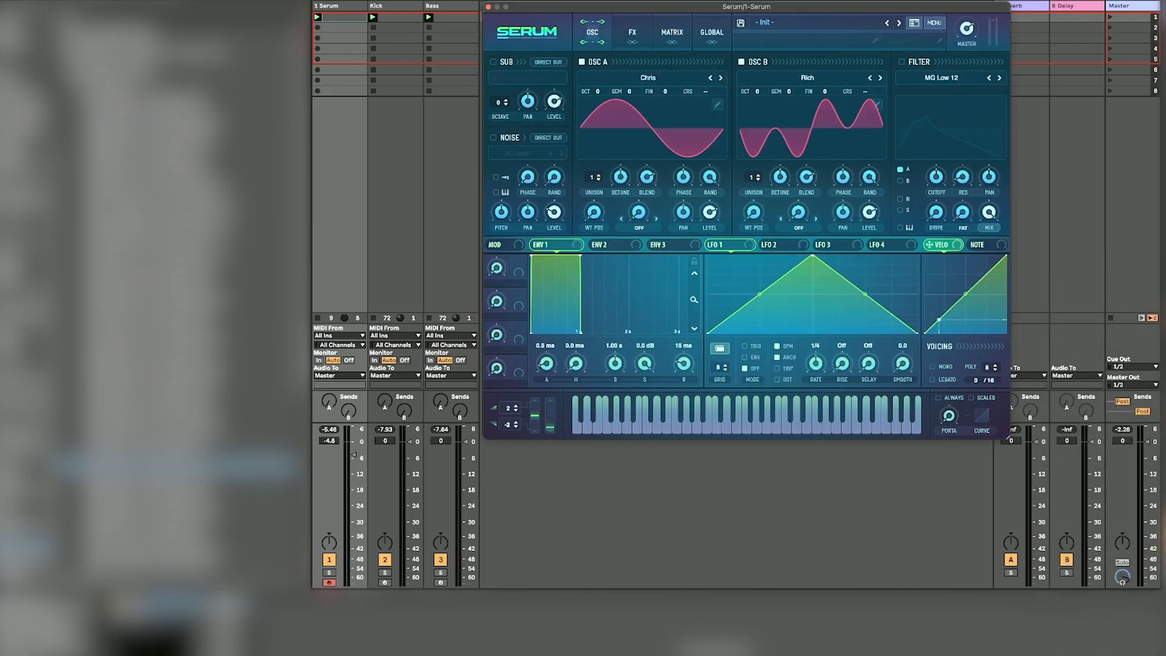
pyautogui.moveTo(753, 211)
pyautogui.mouseDown()
pyautogui.moveTo(753, 164)
pyautogui.moveTo(754, 211)
pyautogui.mouseUp()
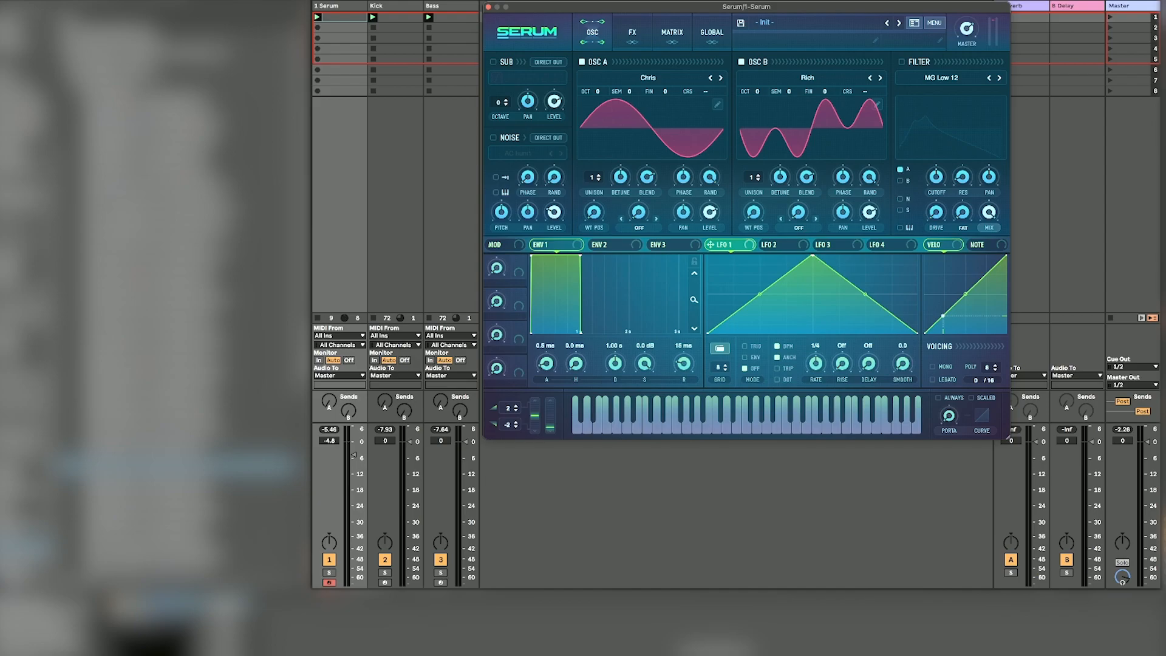
# Step: Reshape LFO 1 into a downward ramp and assign it to the levels of oscillators A and B
pyautogui.moveTo(813, 256); pyautogui.dragTo(708, 255)
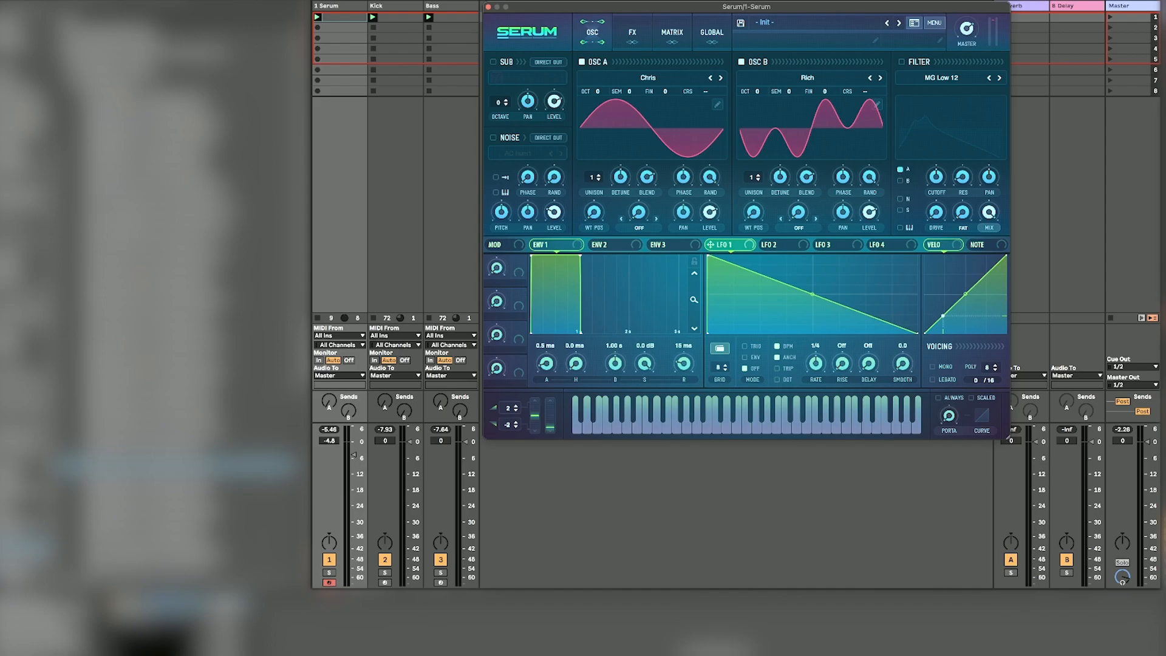
pyautogui.moveTo(812, 294)
pyautogui.mouseDown()
pyautogui.moveTo(813, 316)
pyautogui.moveTo(813, 274)
pyautogui.moveTo(813, 333)
pyautogui.moveTo(813, 256)
pyautogui.moveTo(813, 322)
pyautogui.moveTo(813, 276)
pyautogui.moveTo(813, 310)
pyautogui.moveTo(813, 293)
pyautogui.mouseUp()
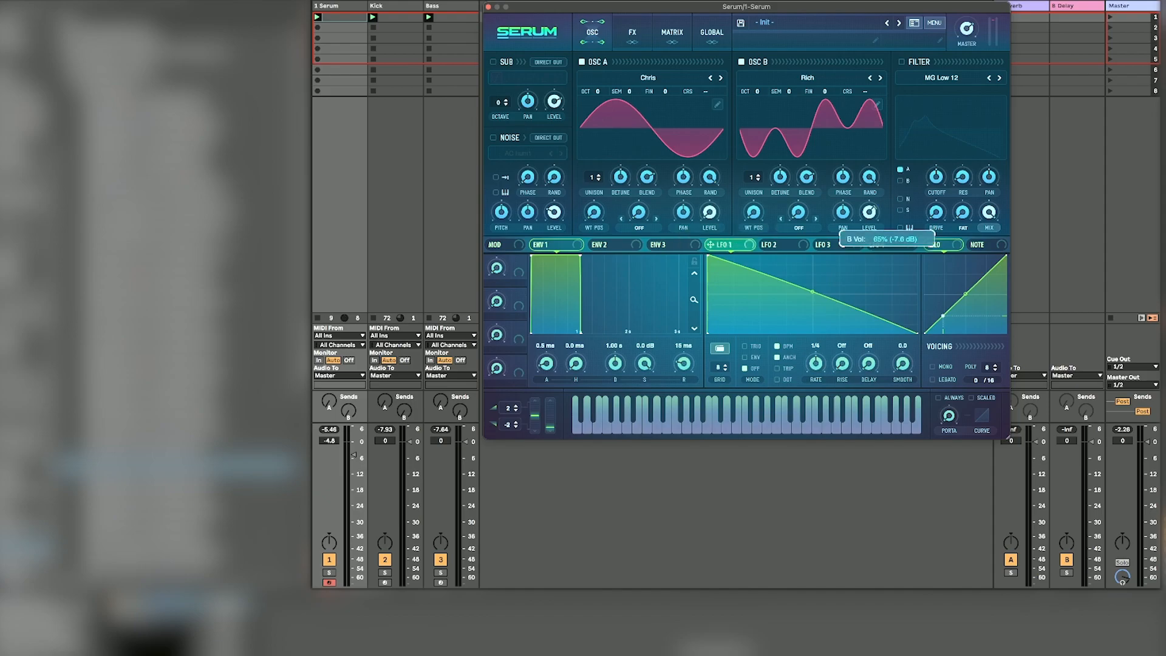
pyautogui.moveTo(710, 245); pyautogui.dragTo(869, 212)
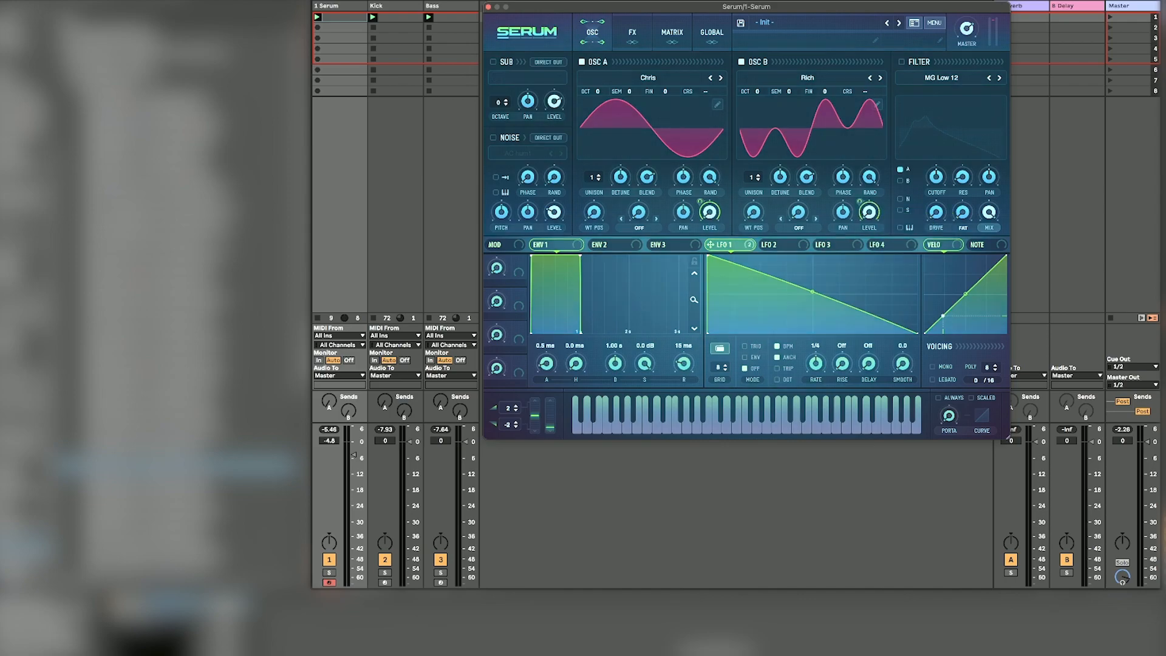
# Step: Set LFO 1 to trigger mode with a 1/16 rate and try different bends of its ramp, keeping it nearly straight
pyautogui.click(745, 346)
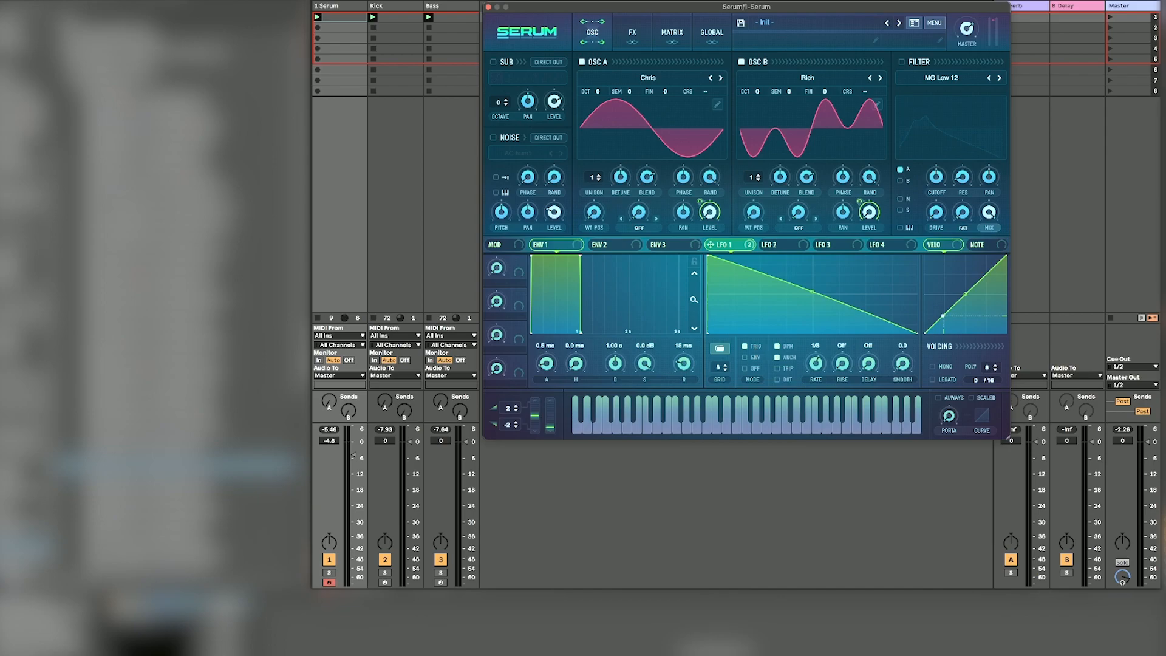
pyautogui.moveTo(816, 364); pyautogui.dragTo(816, 351)
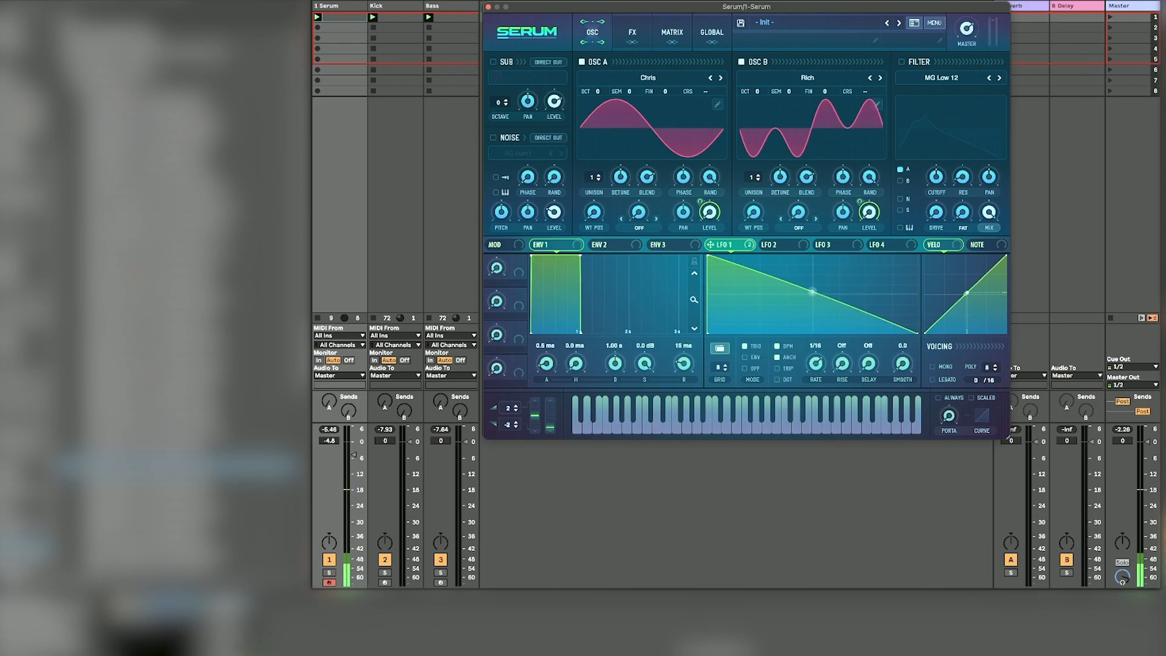
pyautogui.moveTo(812, 292)
pyautogui.mouseDown()
pyautogui.moveTo(813, 315)
pyautogui.moveTo(813, 271)
pyautogui.moveTo(813, 307)
pyautogui.moveTo(813, 290)
pyautogui.mouseUp()
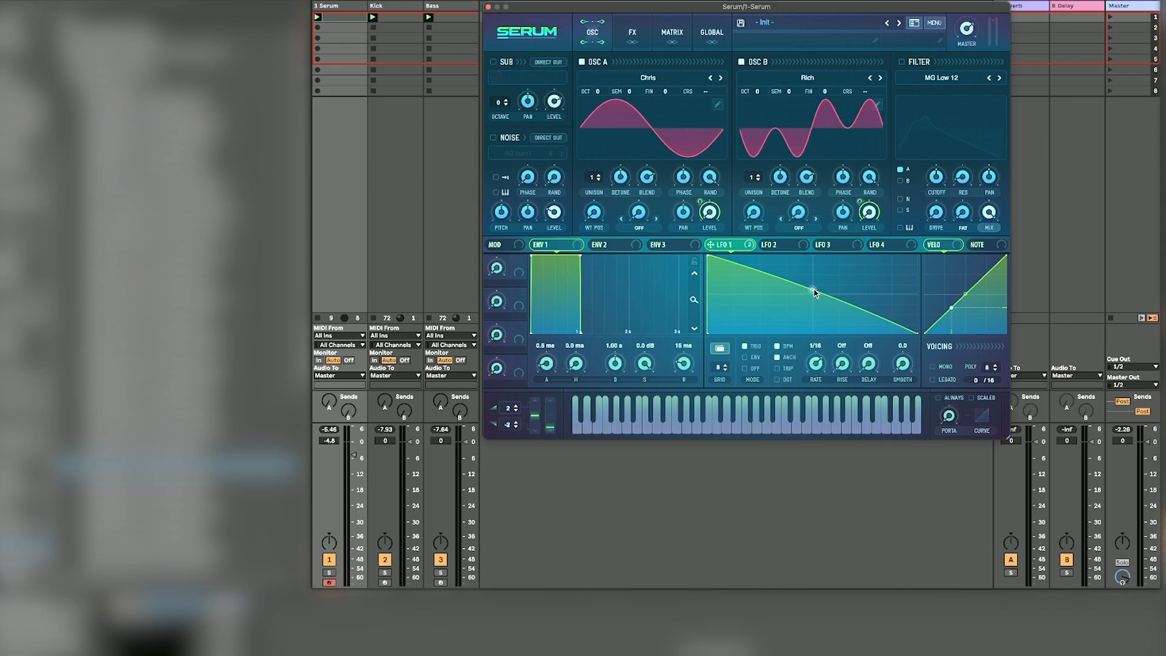
pyautogui.moveTo(814, 289)
pyautogui.mouseDown()
pyautogui.moveTo(814, 304)
pyautogui.moveTo(814, 270)
pyautogui.moveTo(812, 291)
pyautogui.mouseUp()
# Step: Load the basic sine shape into LFO 2
pyautogui.click(770, 245)
pyautogui.click(720, 348)
pyautogui.moveTo(726, 349)
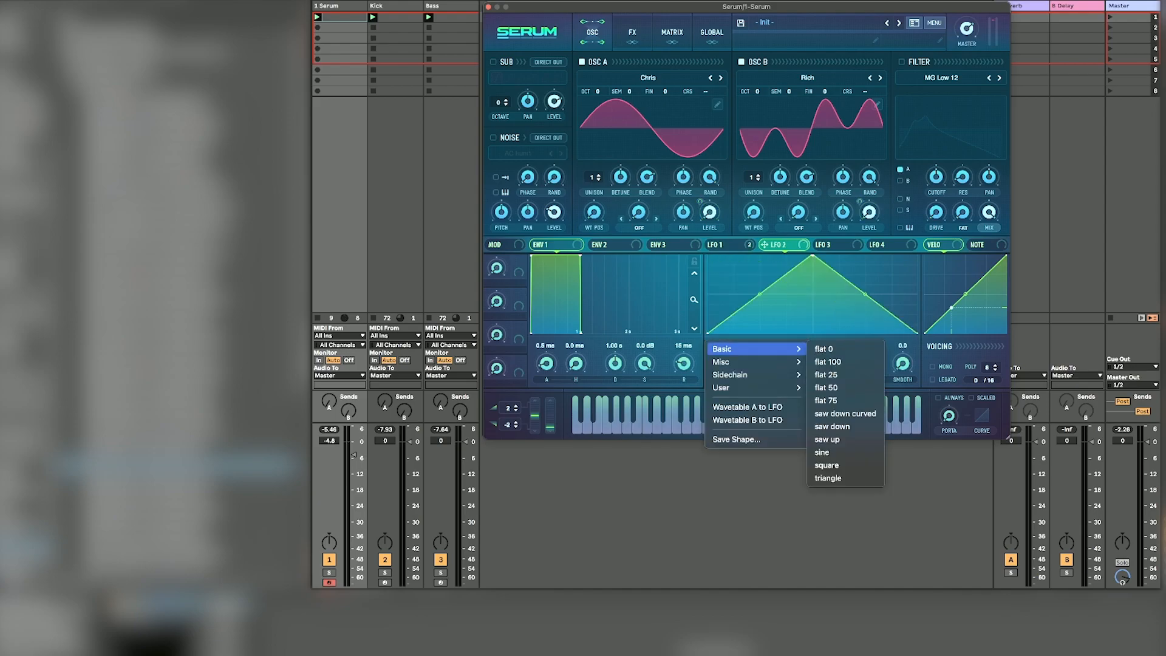
pyautogui.click(822, 452)
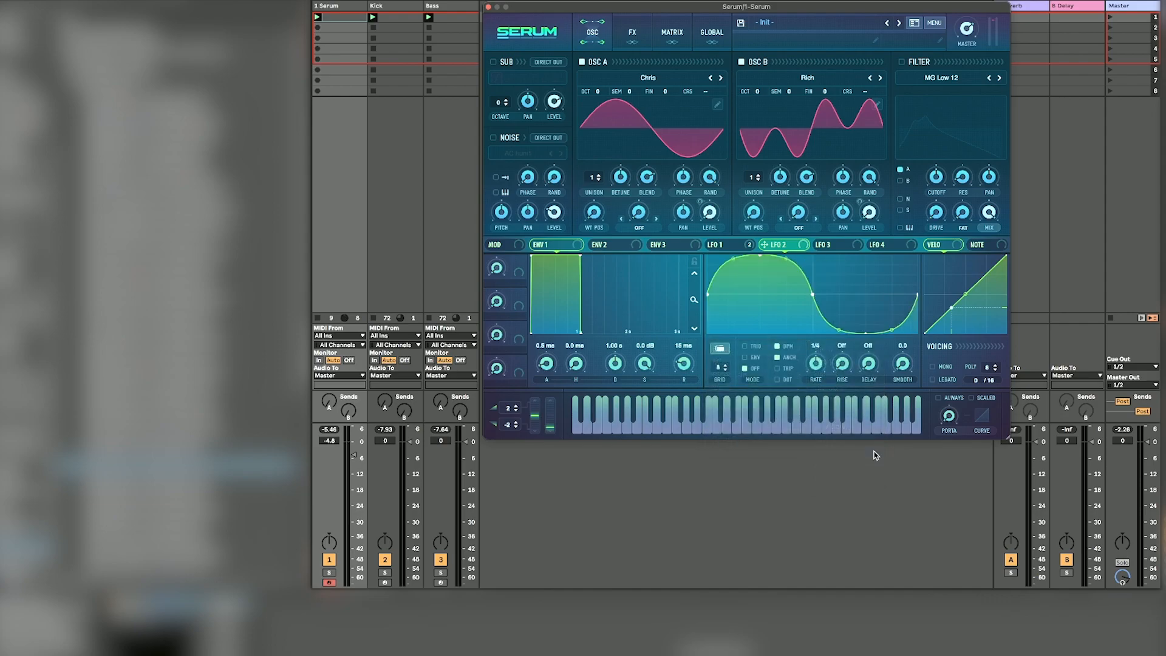
# Step: Modulate the curve point of LFO 1's ramp with LFO 2 through LFO Bus 1
pyautogui.click(722, 244)
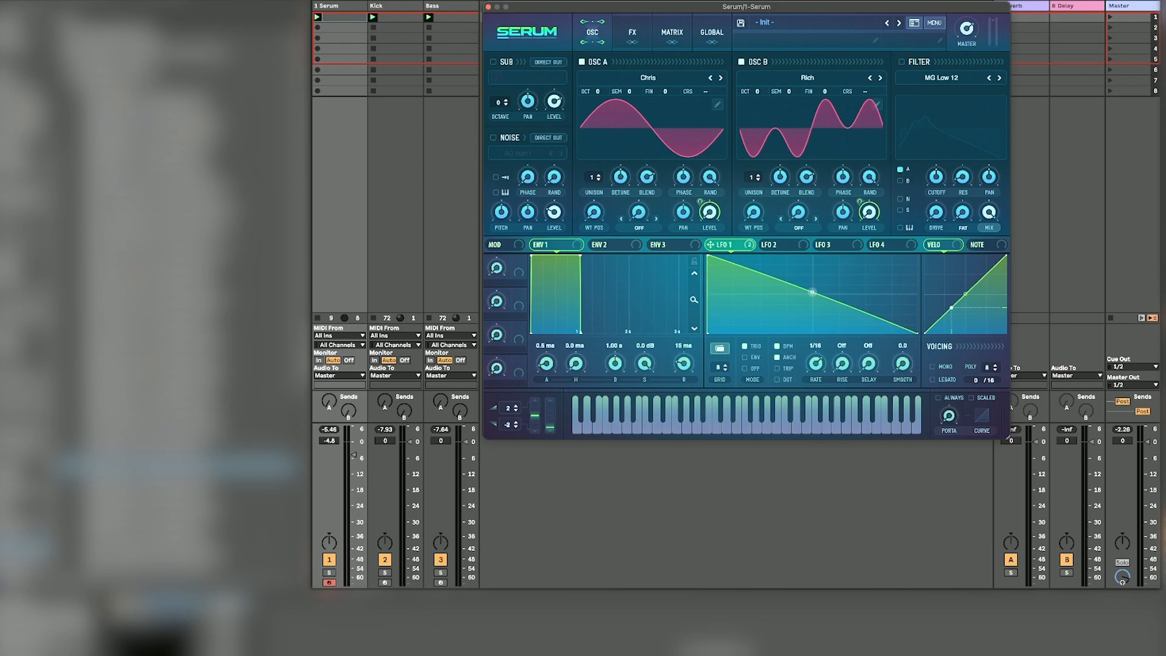
pyautogui.rightClick(813, 294)
pyautogui.moveTo(863, 352)
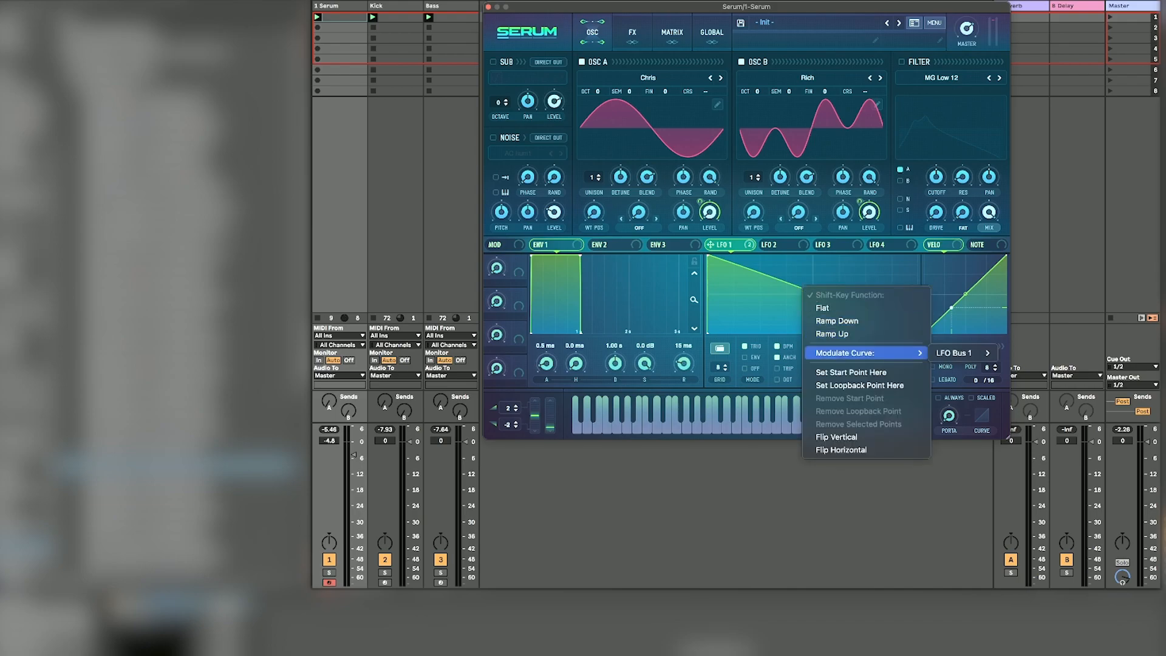
pyautogui.moveTo(984, 354)
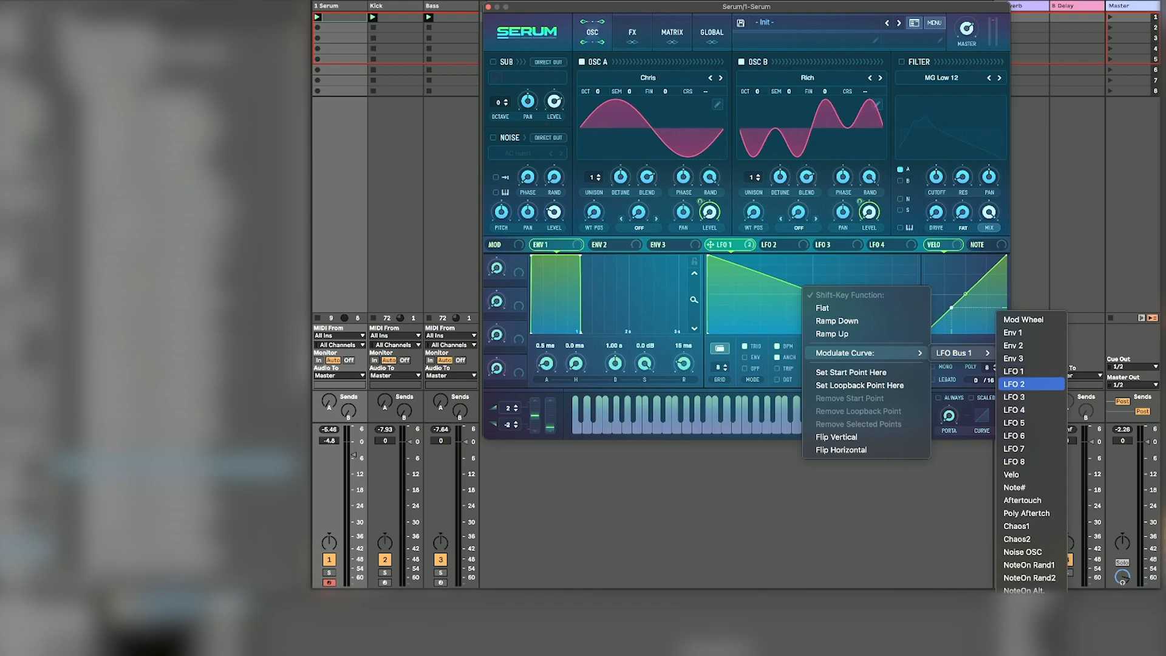
pyautogui.click(1045, 384)
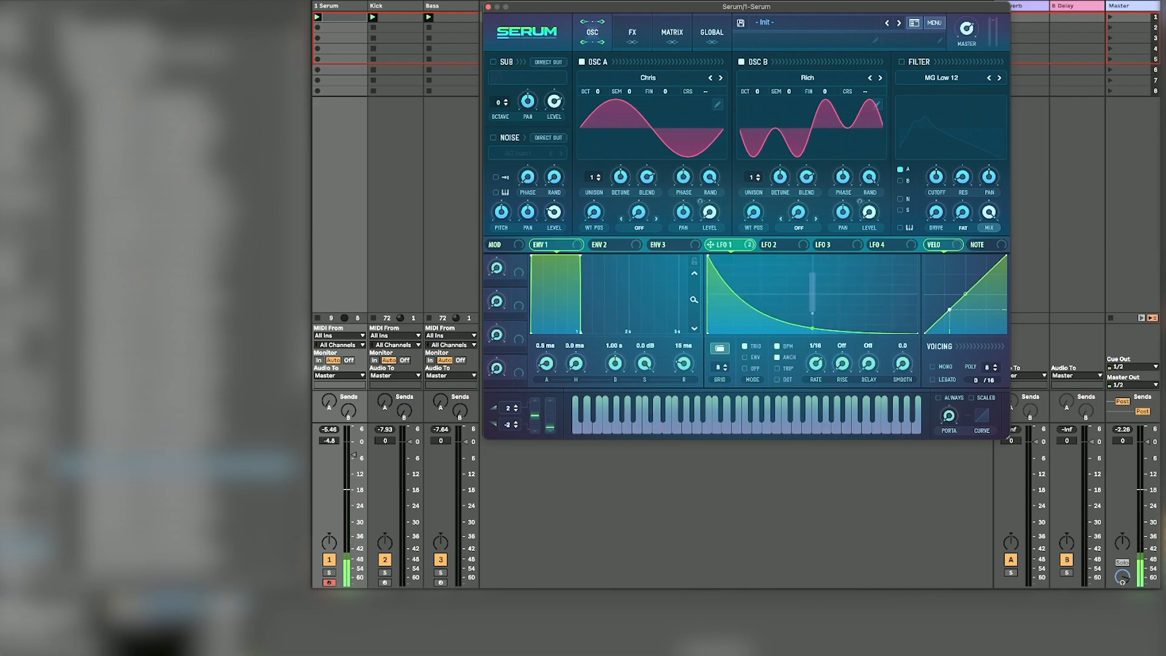
# Step: Turn off BPM sync for LFO 2 and adjust its free-running rate in hertz
pyautogui.click(778, 245)
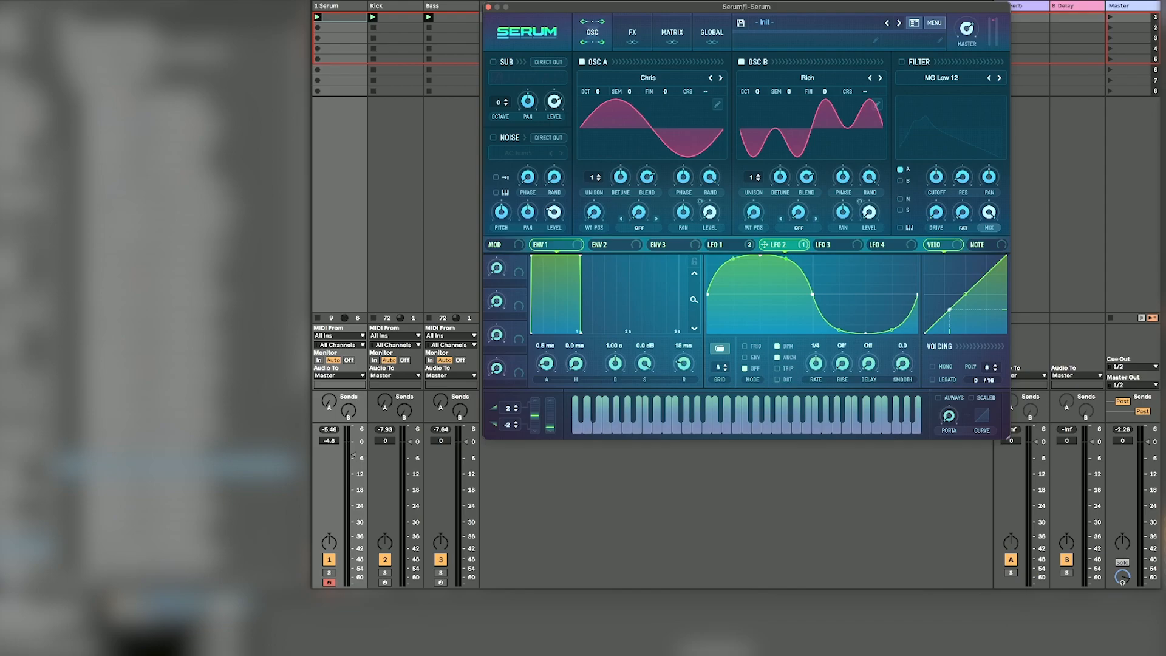
pyautogui.click(778, 346)
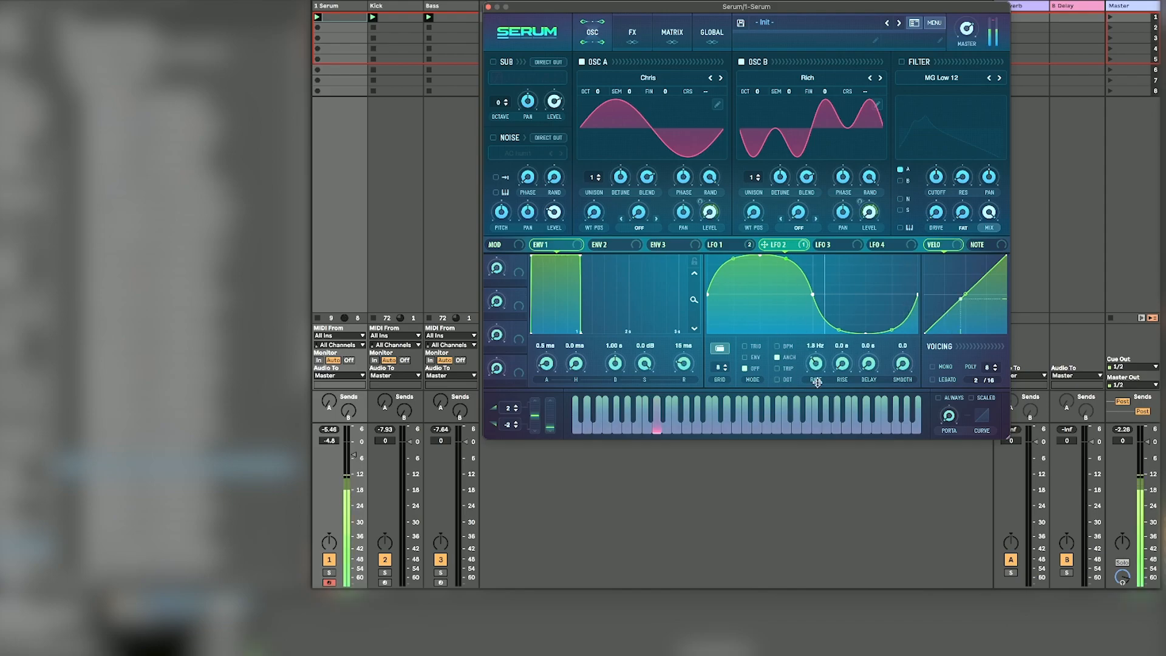
pyautogui.moveTo(818, 383); pyautogui.dragTo(818, 384)
# Step: Enable BPM sync and sample-and-hold for Chaos 1 in the global settings and raise its rate
pyautogui.click(723, 245)
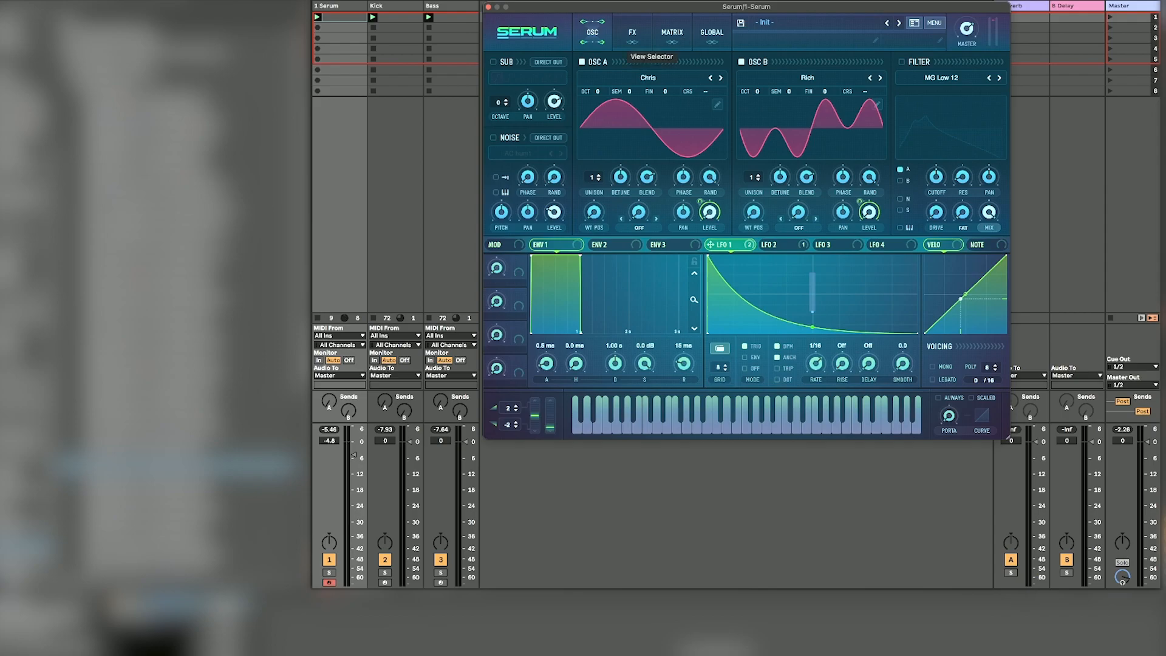
pyautogui.click(672, 33)
pyautogui.click(712, 33)
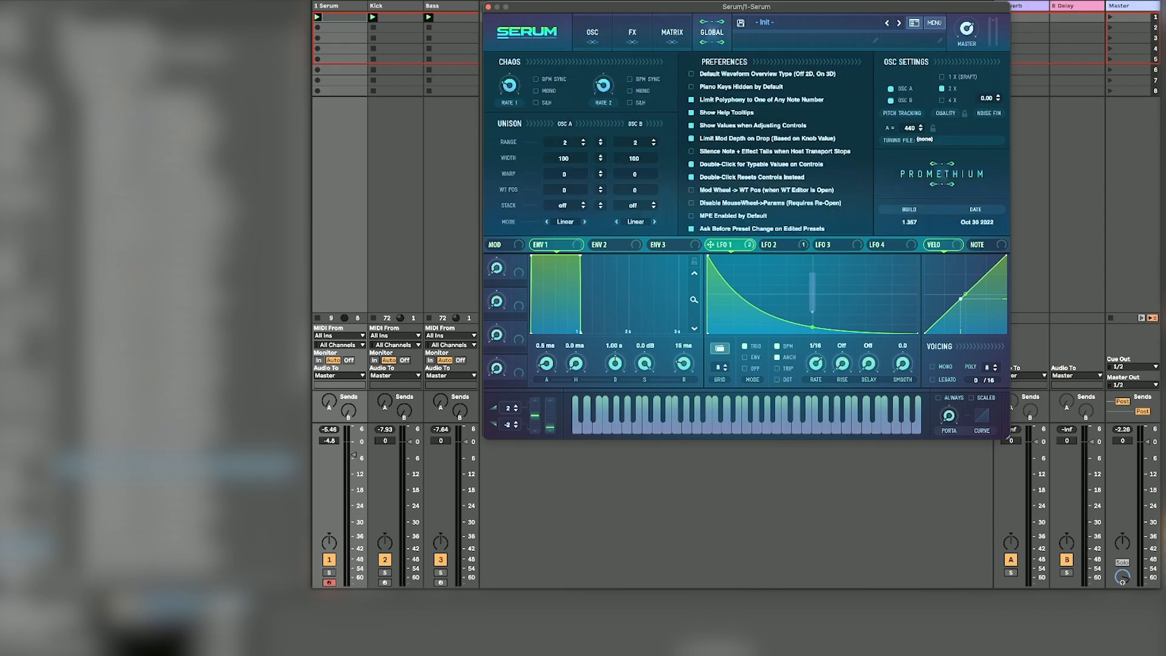
pyautogui.click(536, 79)
pyautogui.moveTo(510, 86); pyautogui.dragTo(509, 72)
pyautogui.click(536, 103)
# Step: Add Chaos1 as a second modulator of LFO 1's curve through LFO Bus 2
pyautogui.rightClick(799, 320)
pyautogui.moveTo(851, 387)
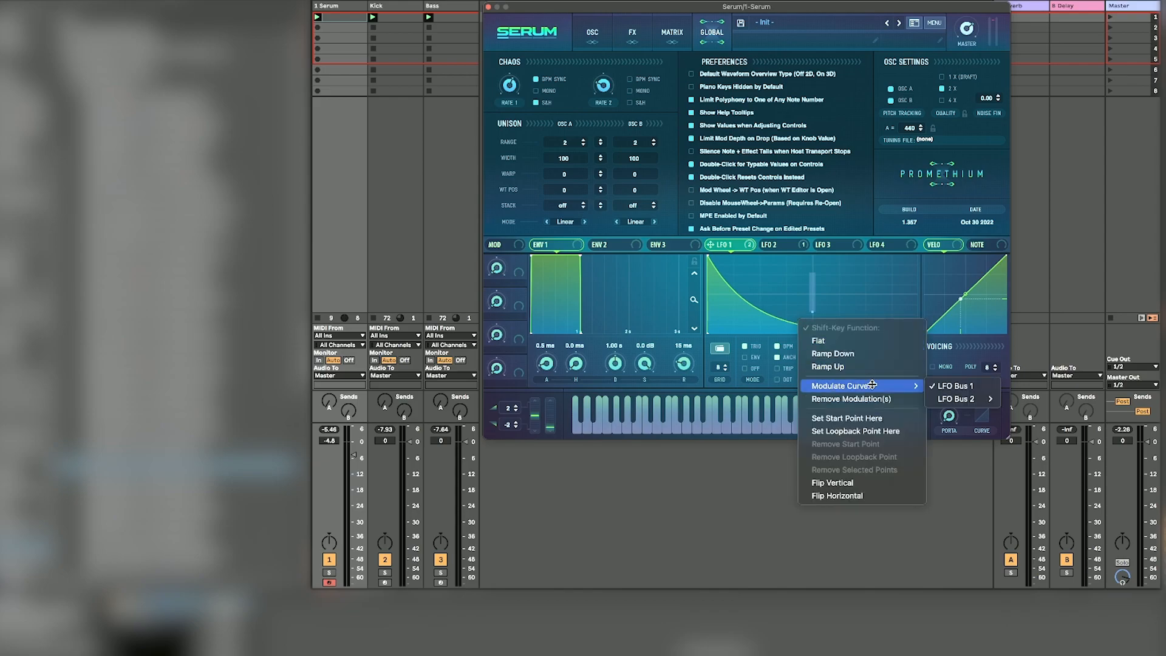
pyautogui.moveTo(957, 399)
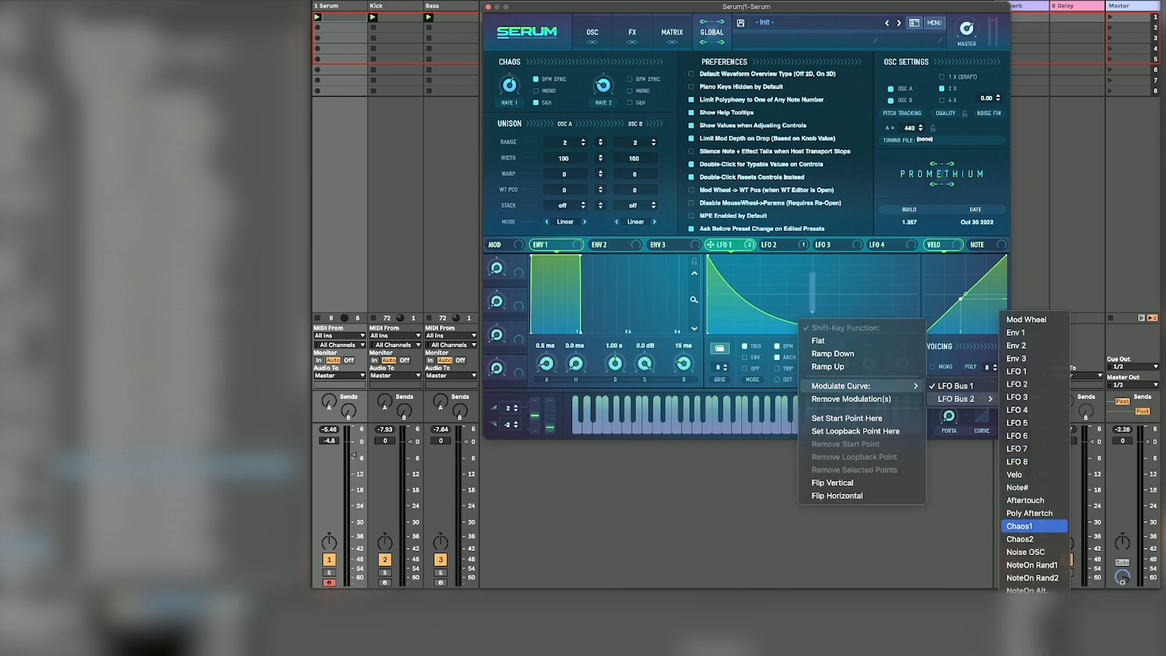
pyautogui.click(1032, 526)
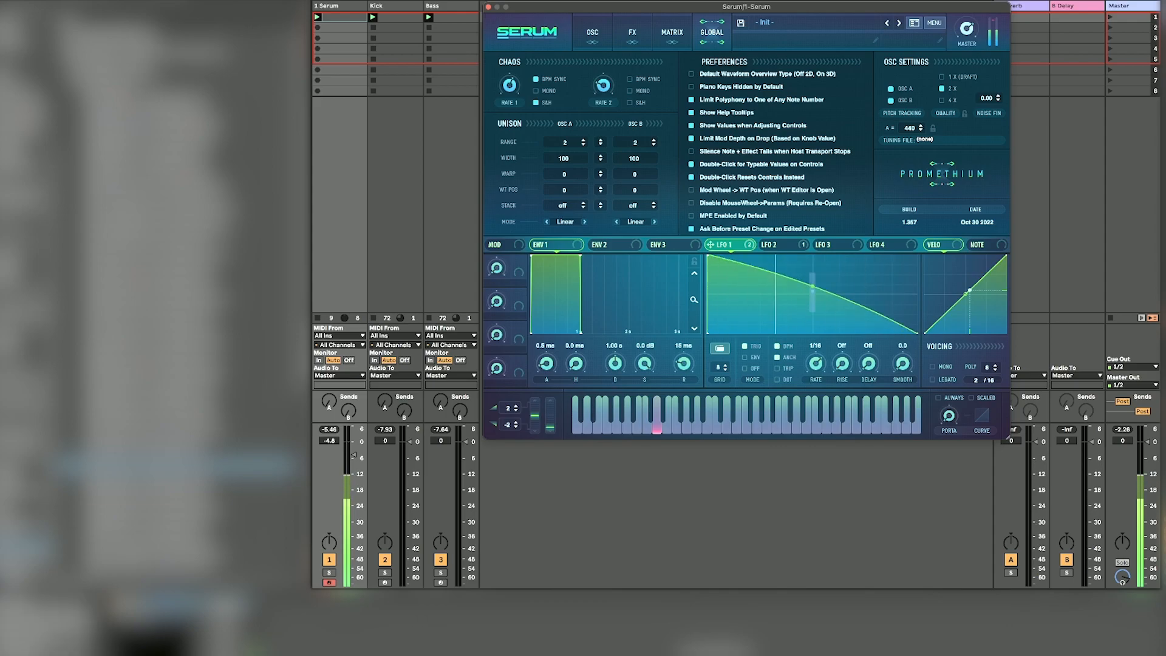
# Step: Lower the modulation amounts of LFO 2 and Chaos1 on the LFO buses in the matrix and check the Chaos 1 rate
pyautogui.click(632, 32)
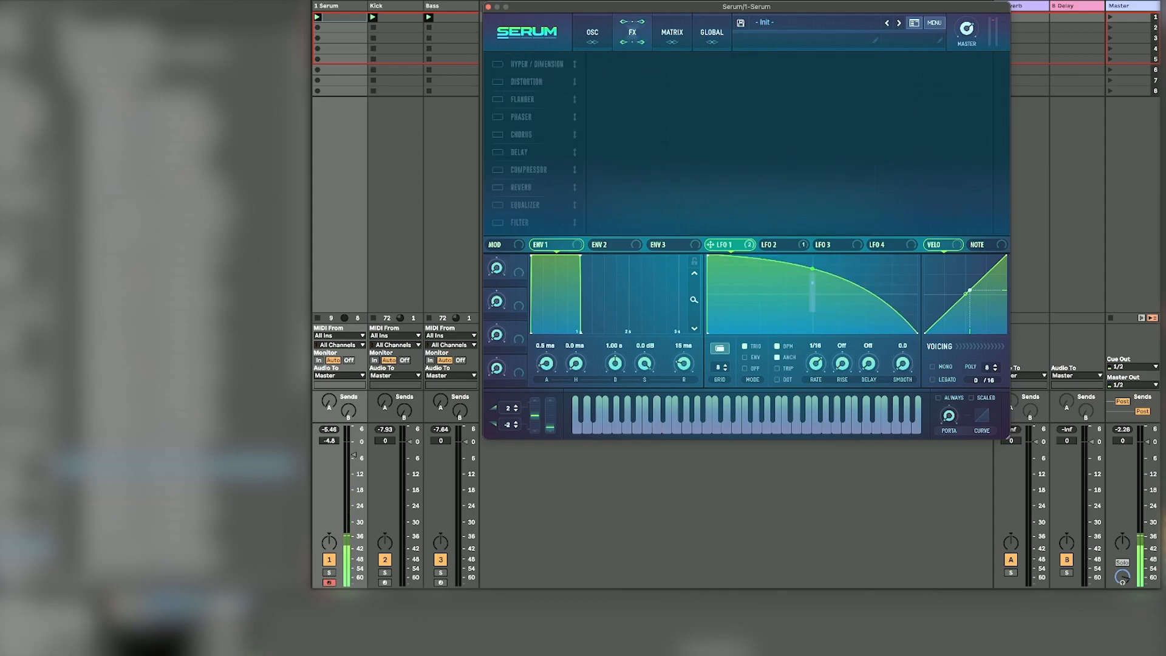
pyautogui.click(673, 33)
pyautogui.scroll(3, 747, 146)
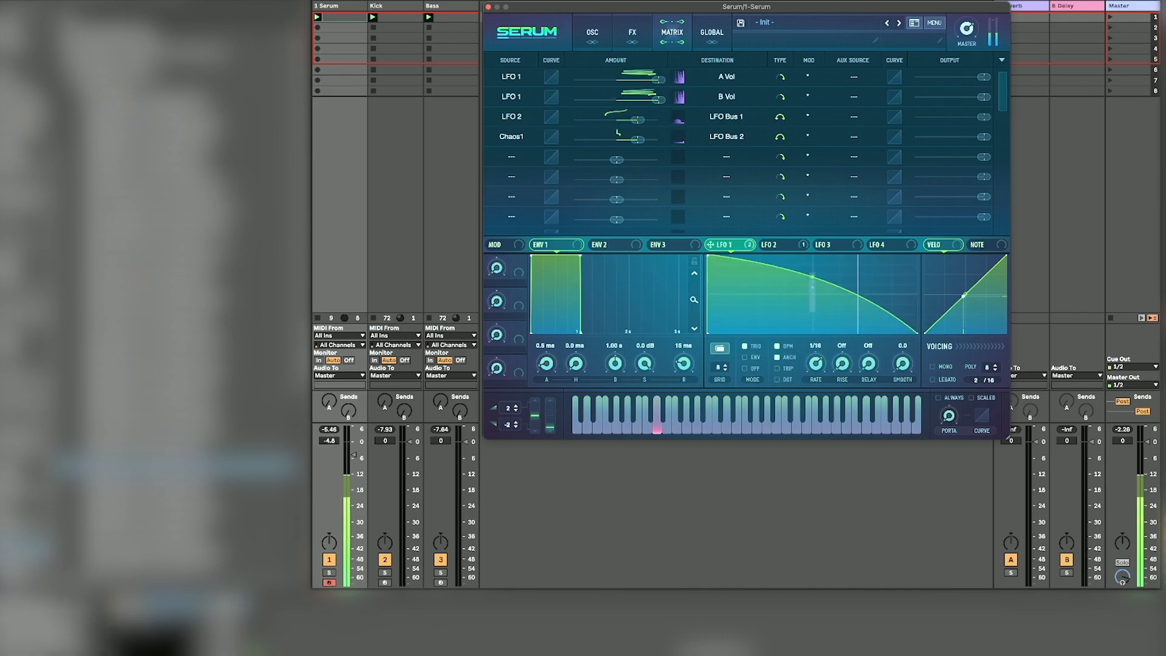
pyautogui.moveTo(985, 117); pyautogui.dragTo(982, 117)
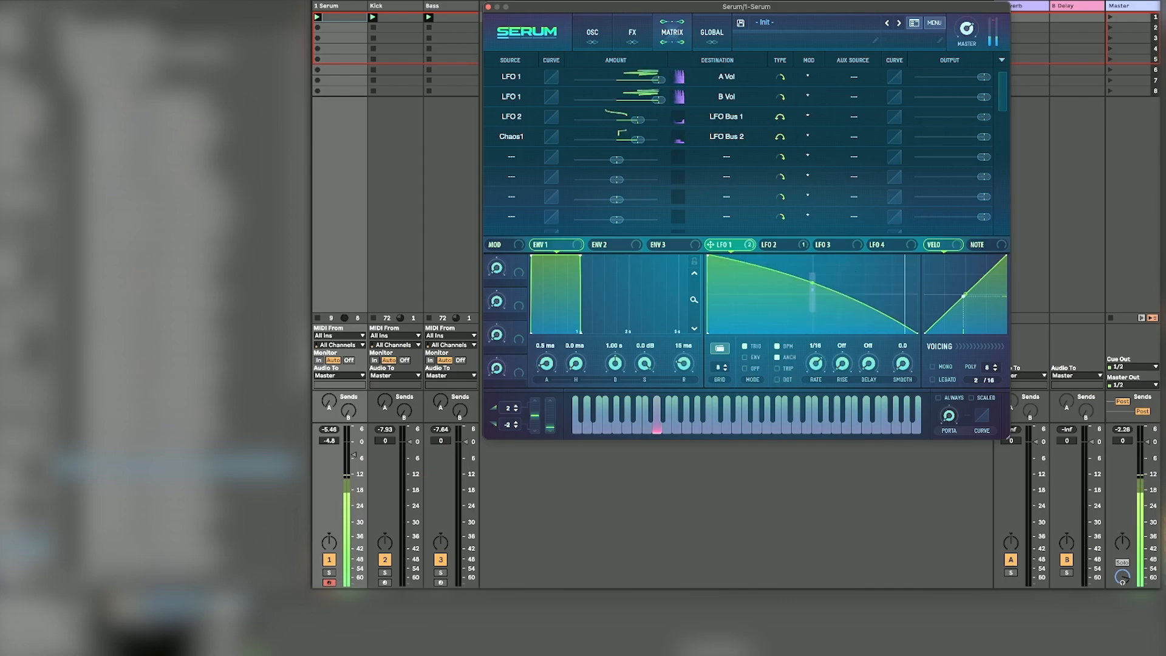
pyautogui.moveTo(636, 120); pyautogui.dragTo(643, 119)
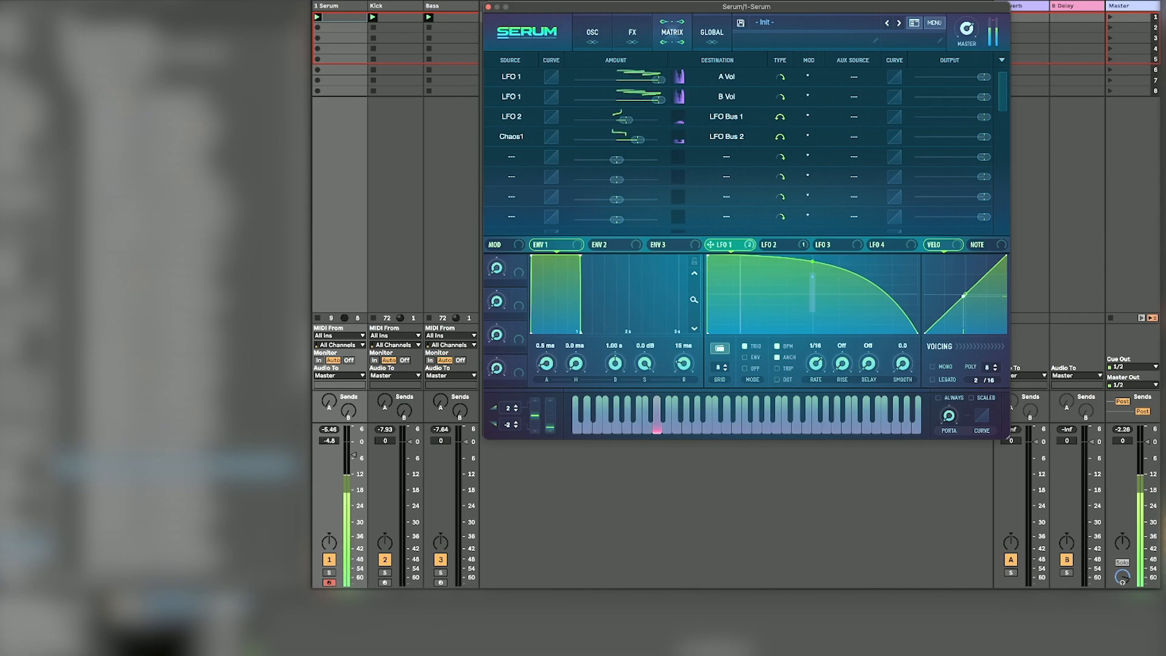
pyautogui.moveTo(638, 139)
pyautogui.click(712, 33)
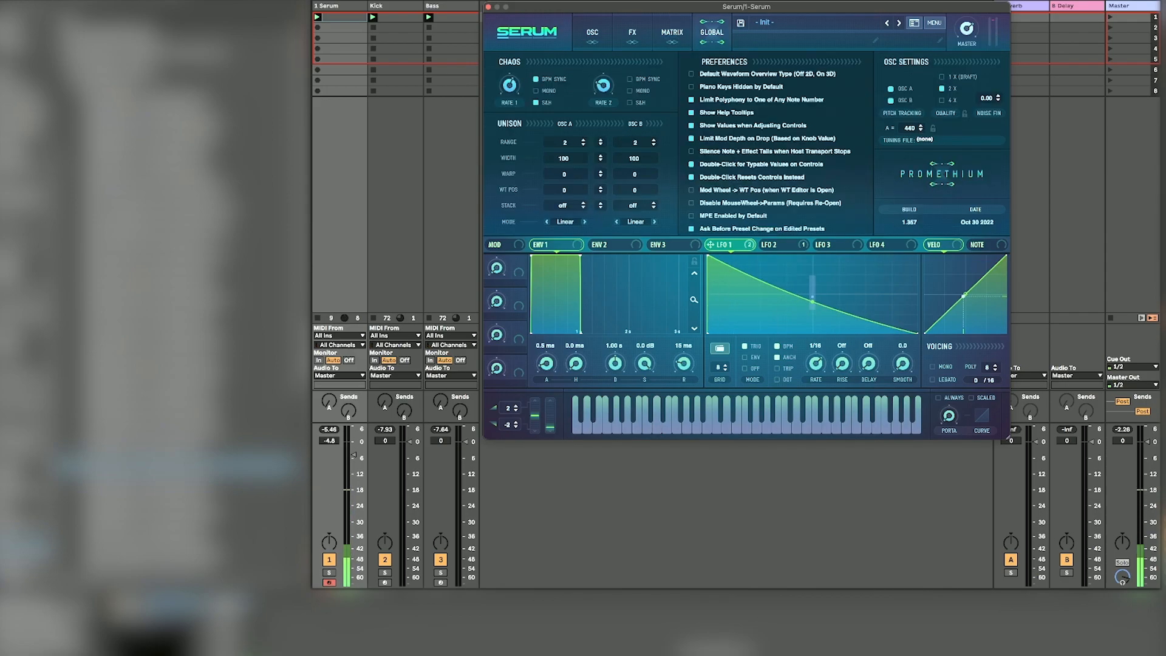
pyautogui.moveTo(510, 86)
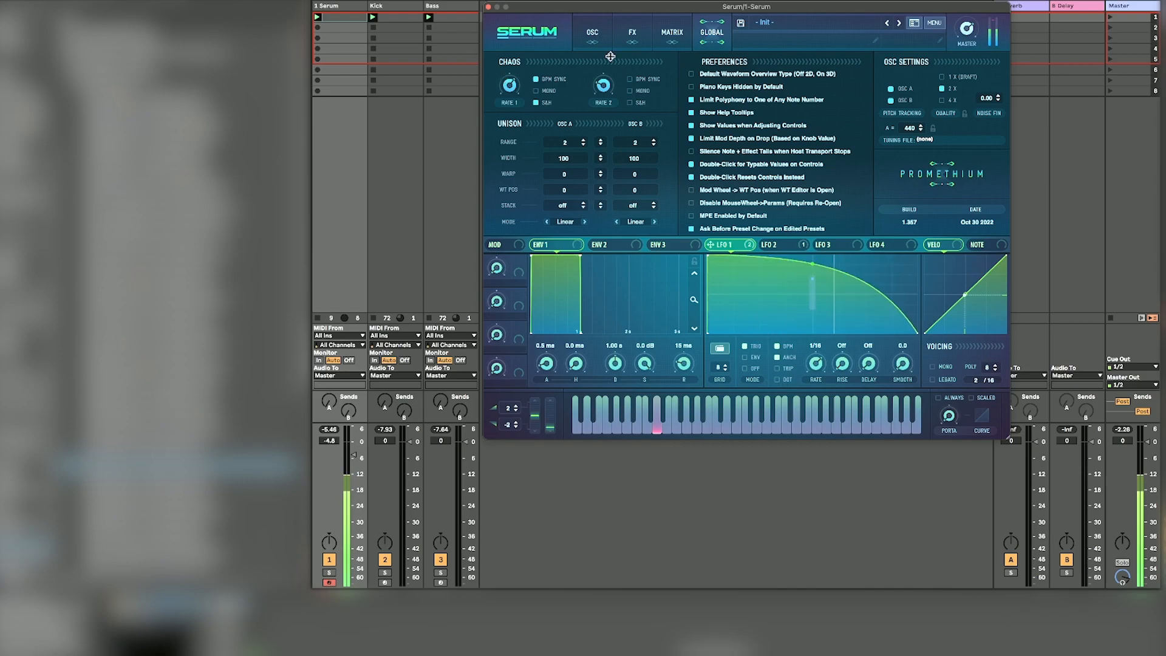
# Step: Lower the octave of both oscillator A and oscillator B to -2
pyautogui.click(592, 32)
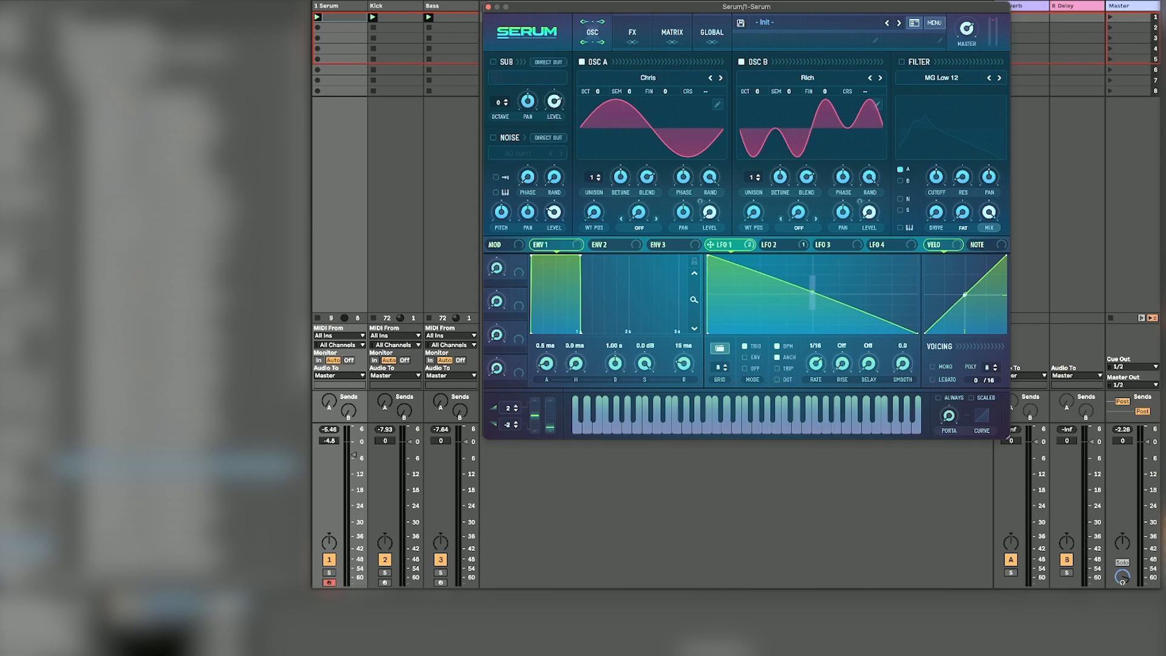
pyautogui.moveTo(595, 212)
pyautogui.mouseDown()
pyautogui.moveTo(594, 184)
pyautogui.moveTo(594, 199)
pyautogui.mouseUp()
pyautogui.moveTo(598, 92); pyautogui.dragTo(602, 136)
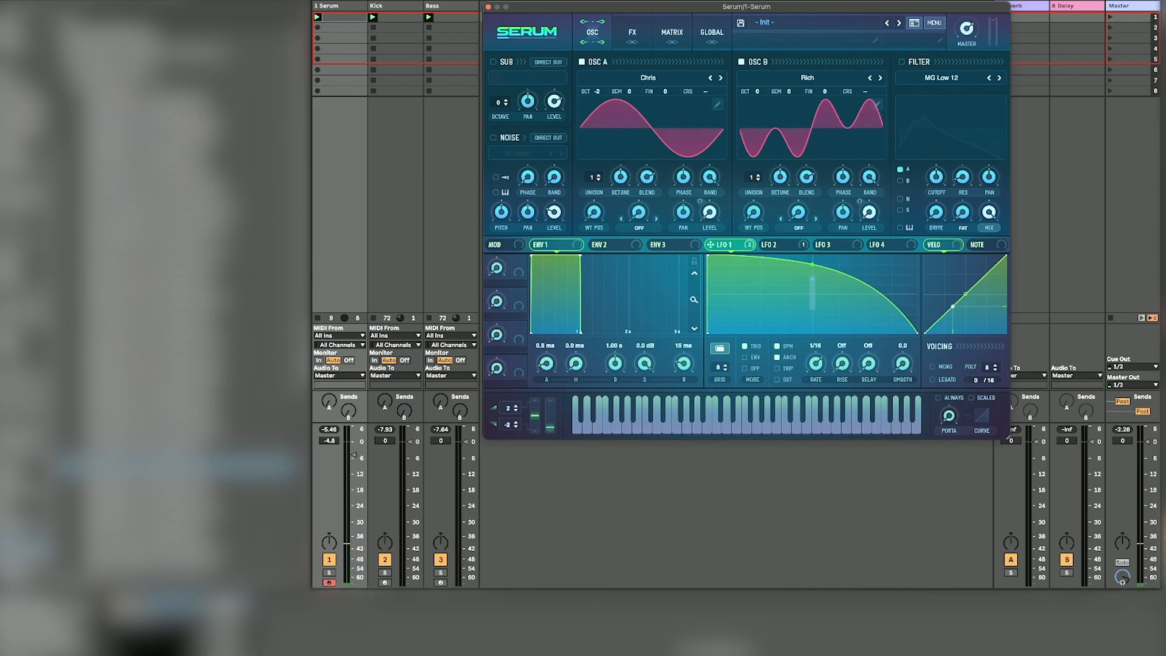
pyautogui.moveTo(758, 92); pyautogui.dragTo(760, 135)
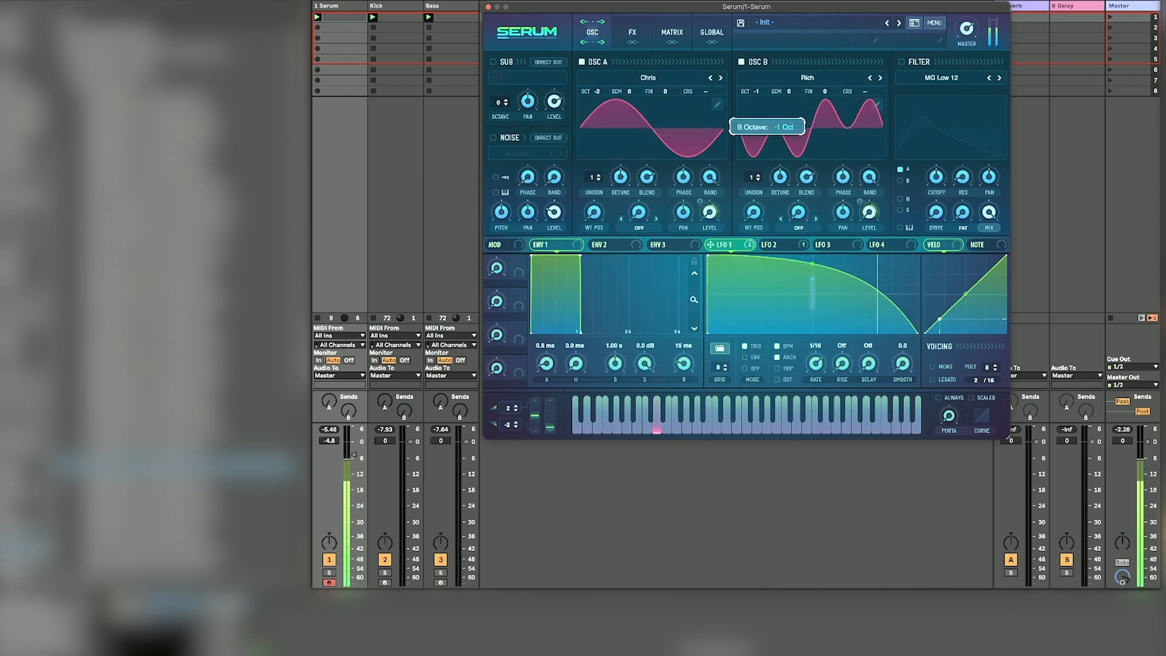
# Step: Turn on the sub oscillator and set oscillator B's warp mode to FM Sub Osc
pyautogui.click(493, 62)
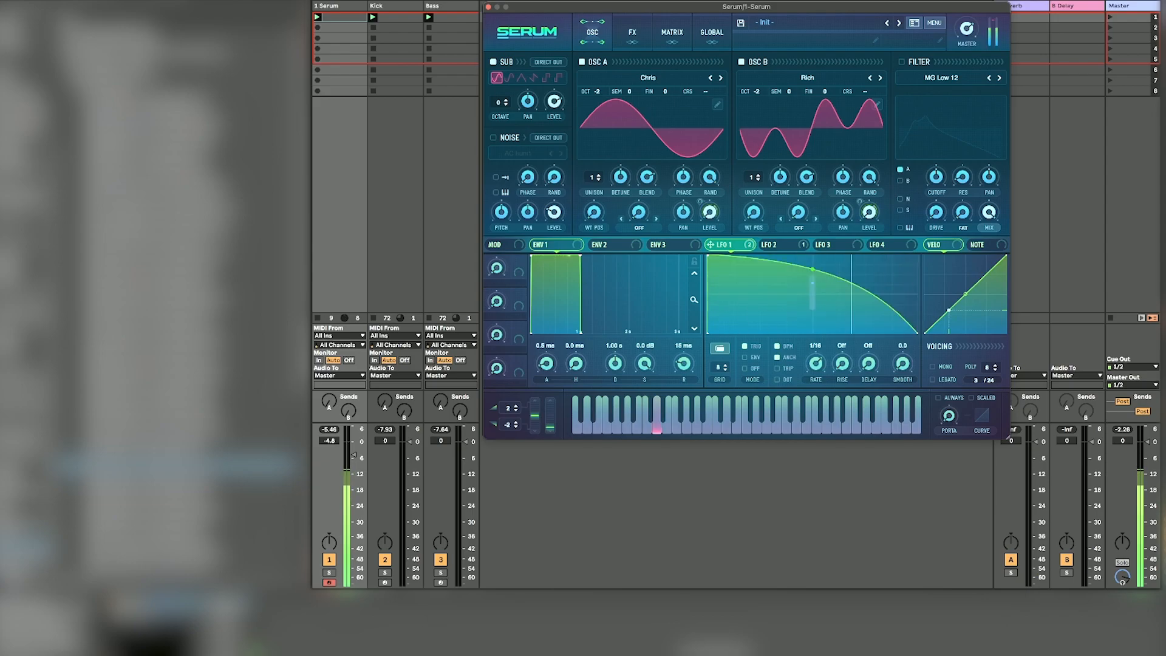
pyautogui.moveTo(554, 102); pyautogui.dragTo(554, 158)
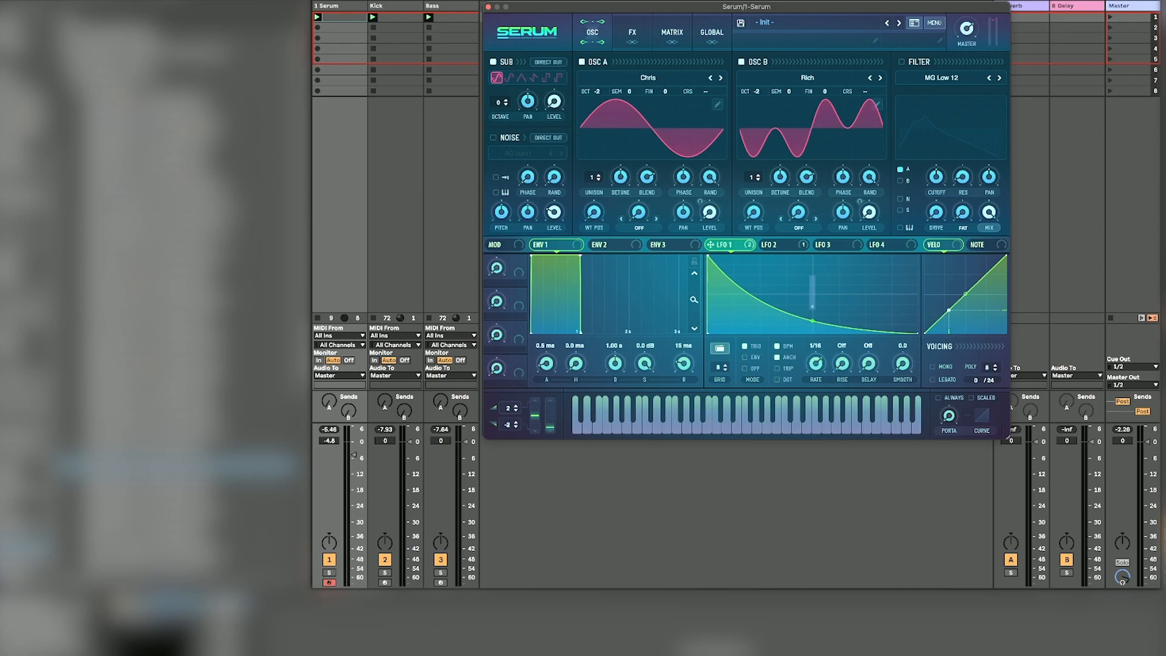
pyautogui.click(799, 228)
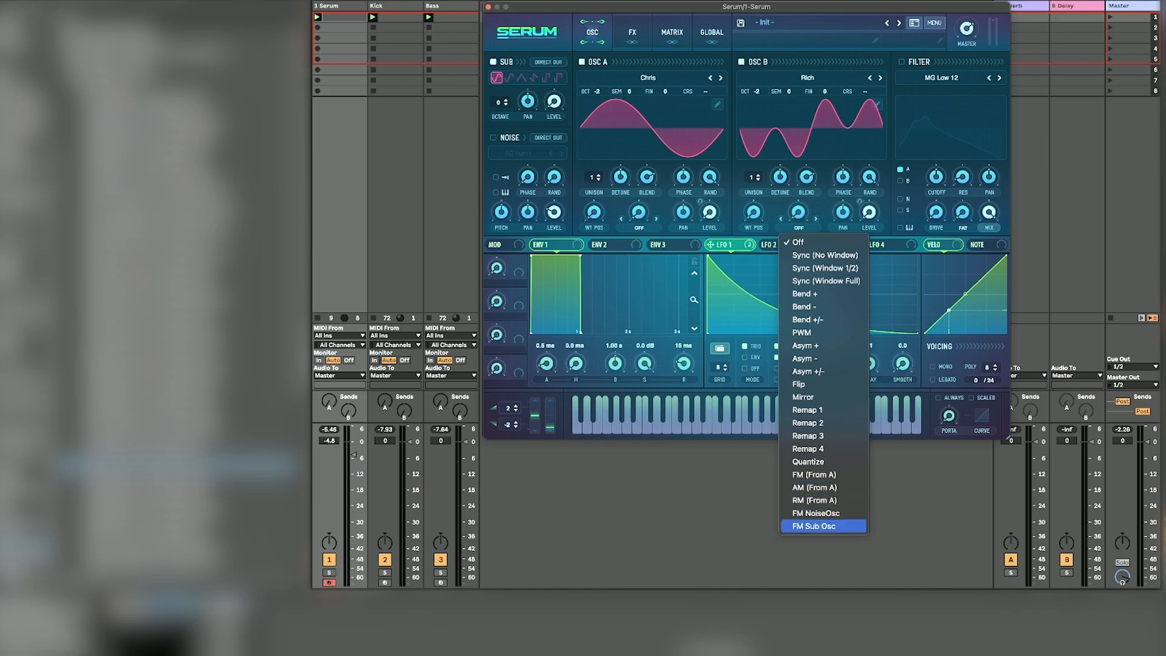
pyautogui.click(814, 527)
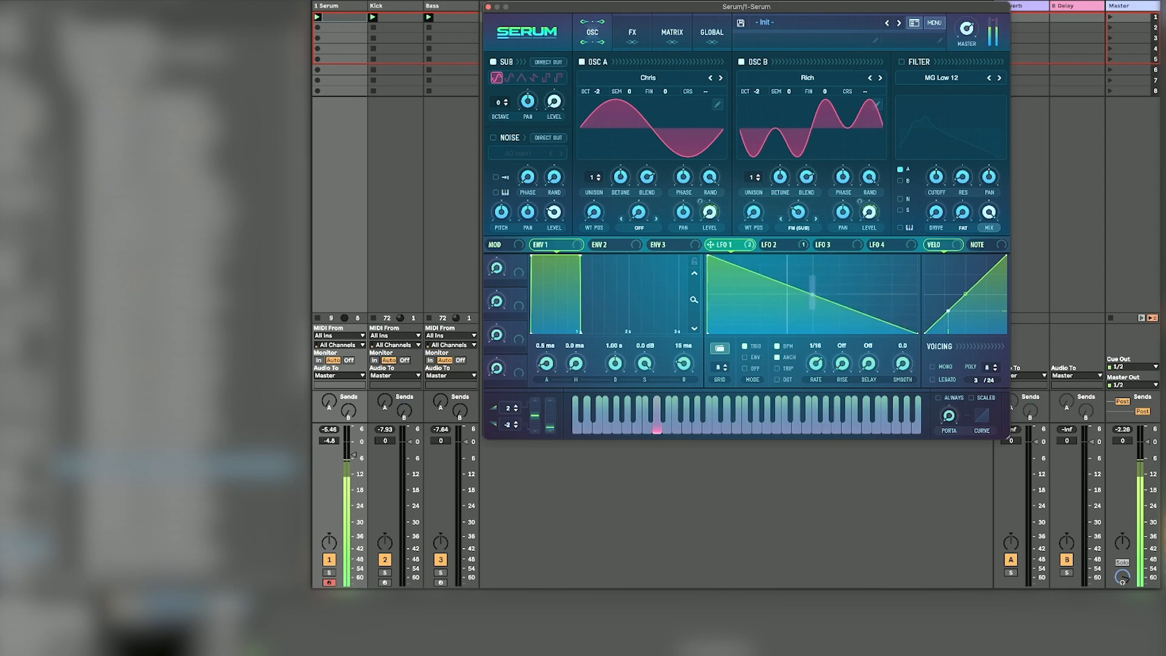
# Step: Try out oscillator B's wavetable position and assign LFO 2 to modulate it
pyautogui.moveTo(754, 212); pyautogui.dragTo(754, 146)
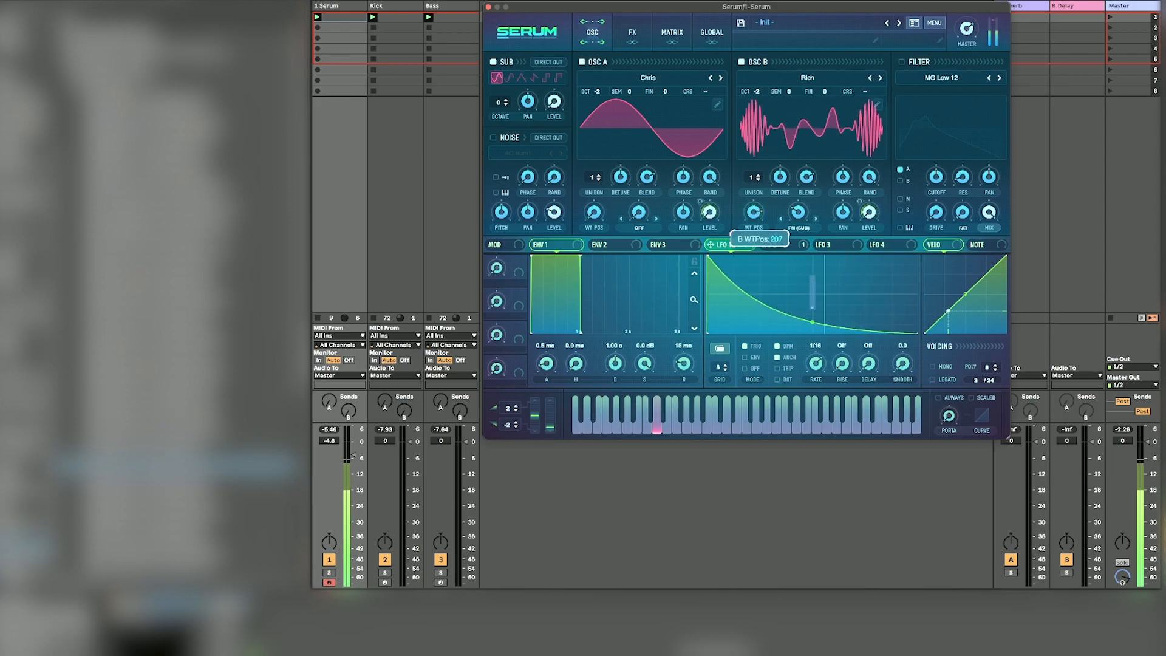
pyautogui.click(779, 245)
pyautogui.moveTo(765, 245); pyautogui.dragTo(755, 212)
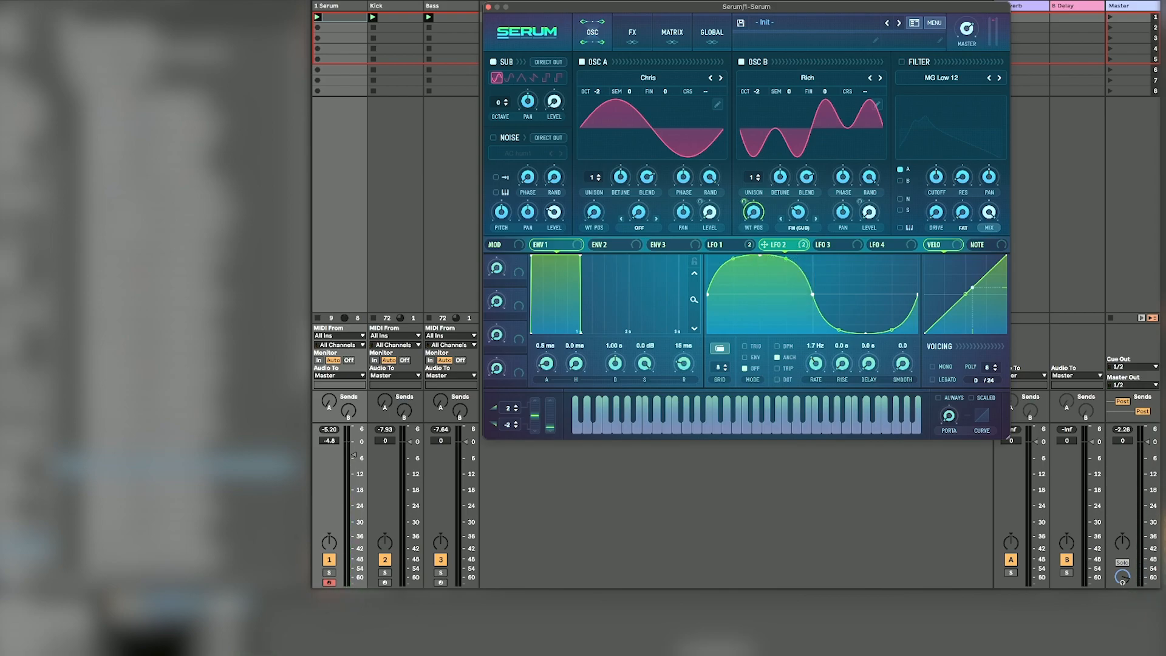
# Step: Change the source of the B WTPos modulation in the matrix to LFO 3
pyautogui.rightClick(752, 216)
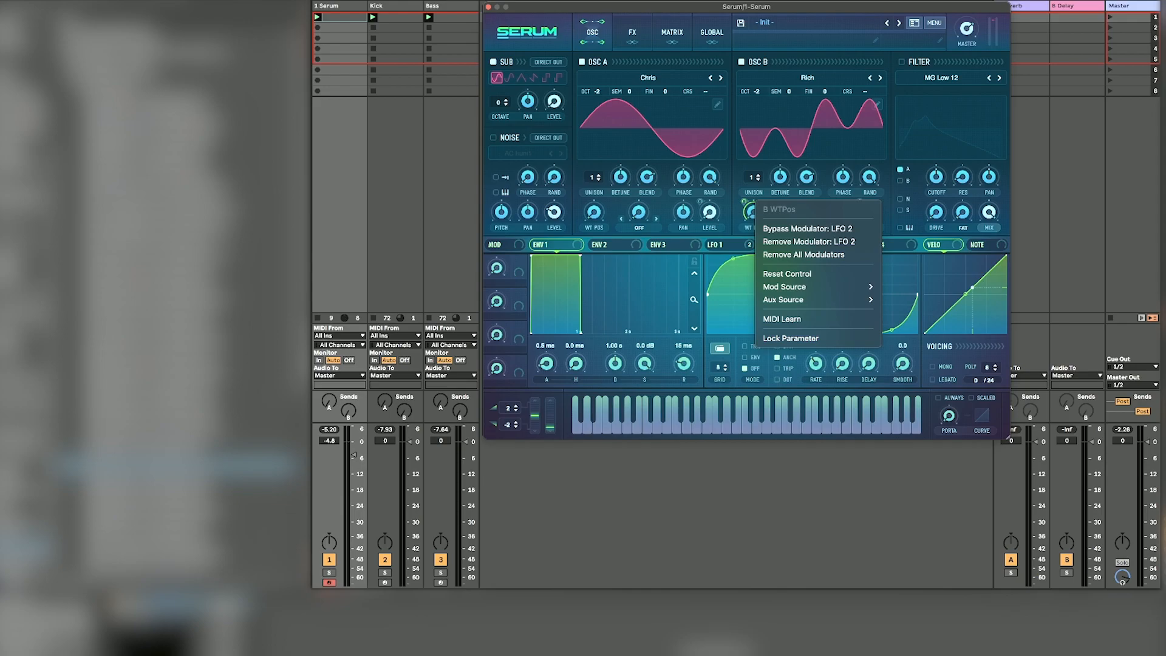
pyautogui.click(672, 33)
pyautogui.click(672, 32)
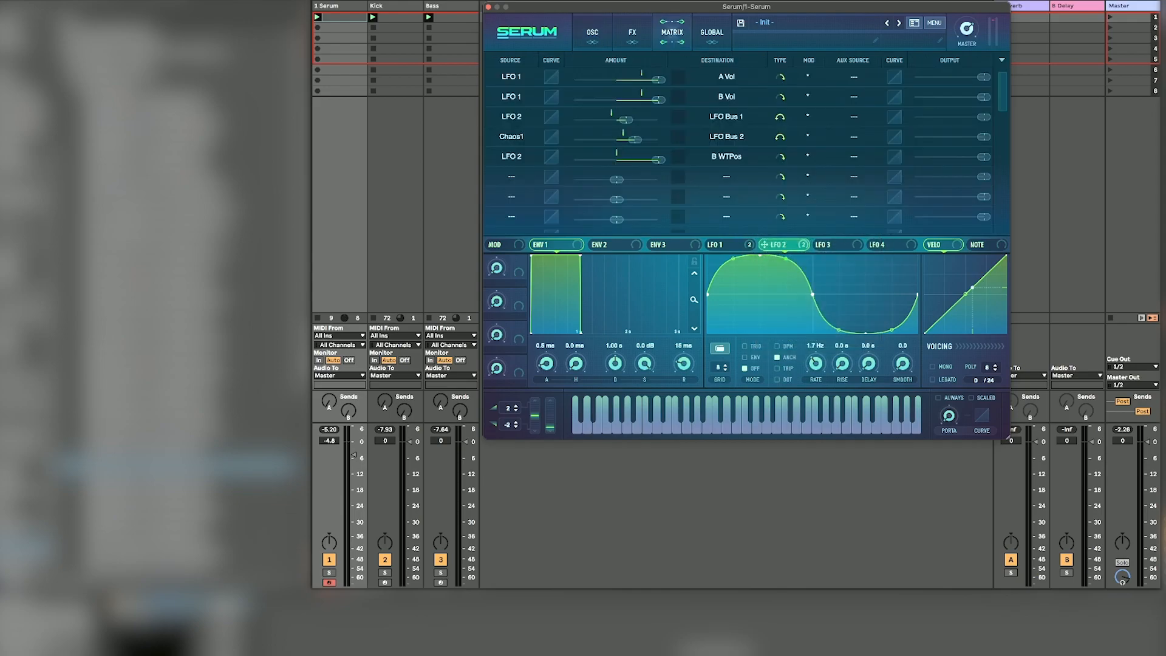
pyautogui.click(511, 157)
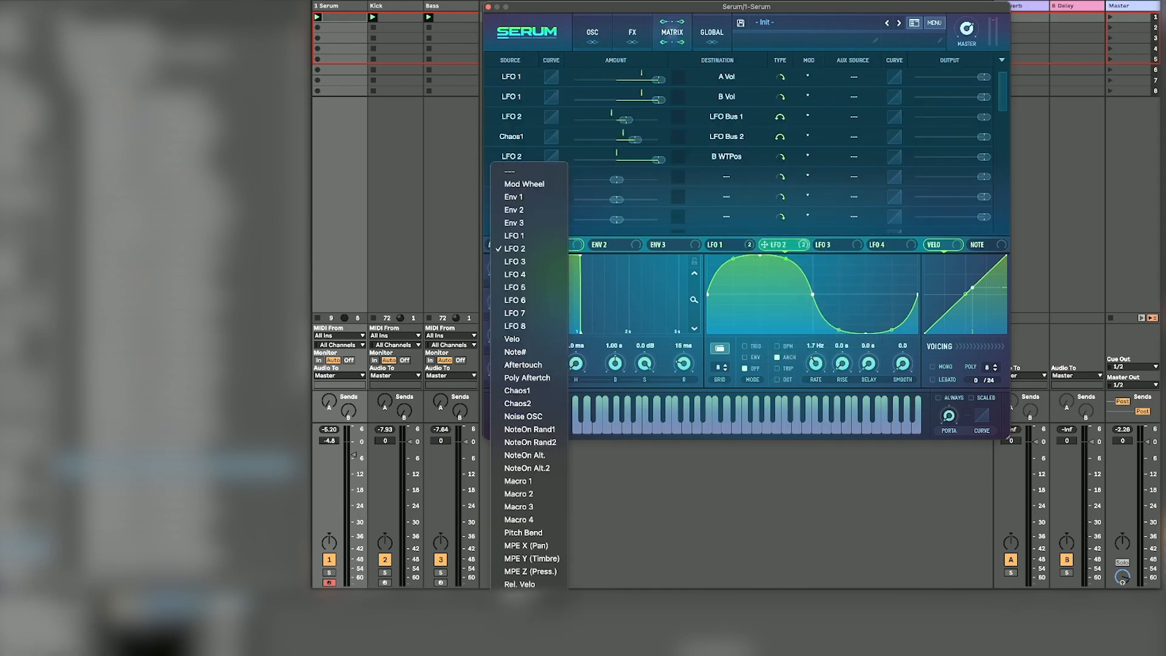
pyautogui.click(518, 261)
# Step: Load the Basic sine shape into LFO 3
pyautogui.click(832, 245)
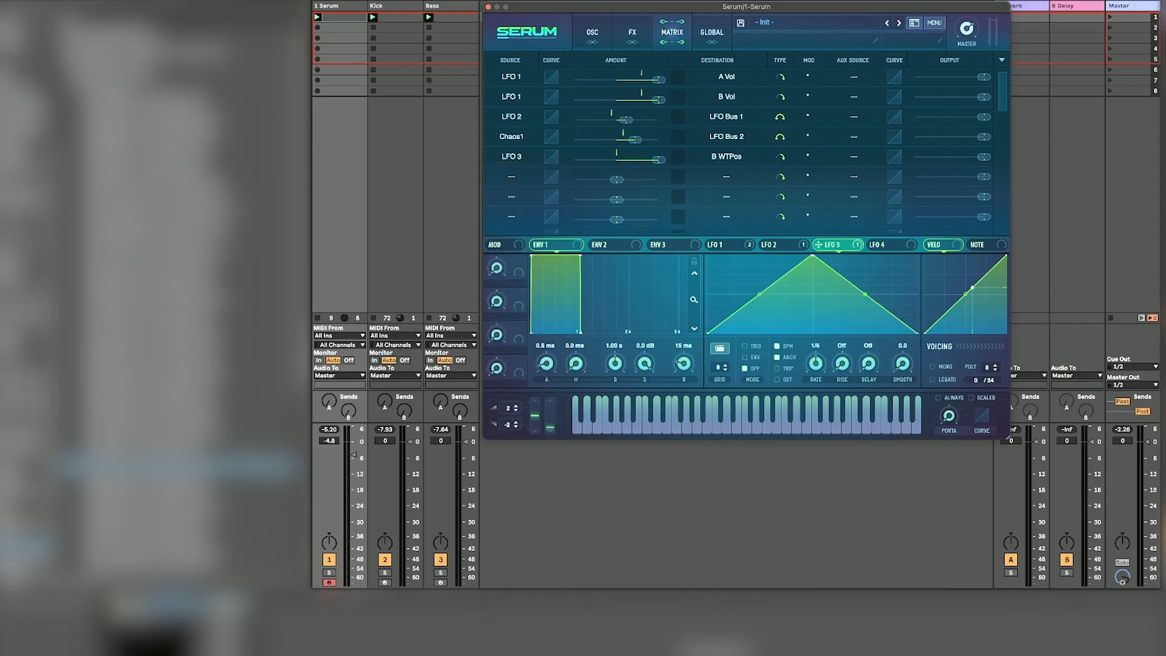
pyautogui.click(720, 349)
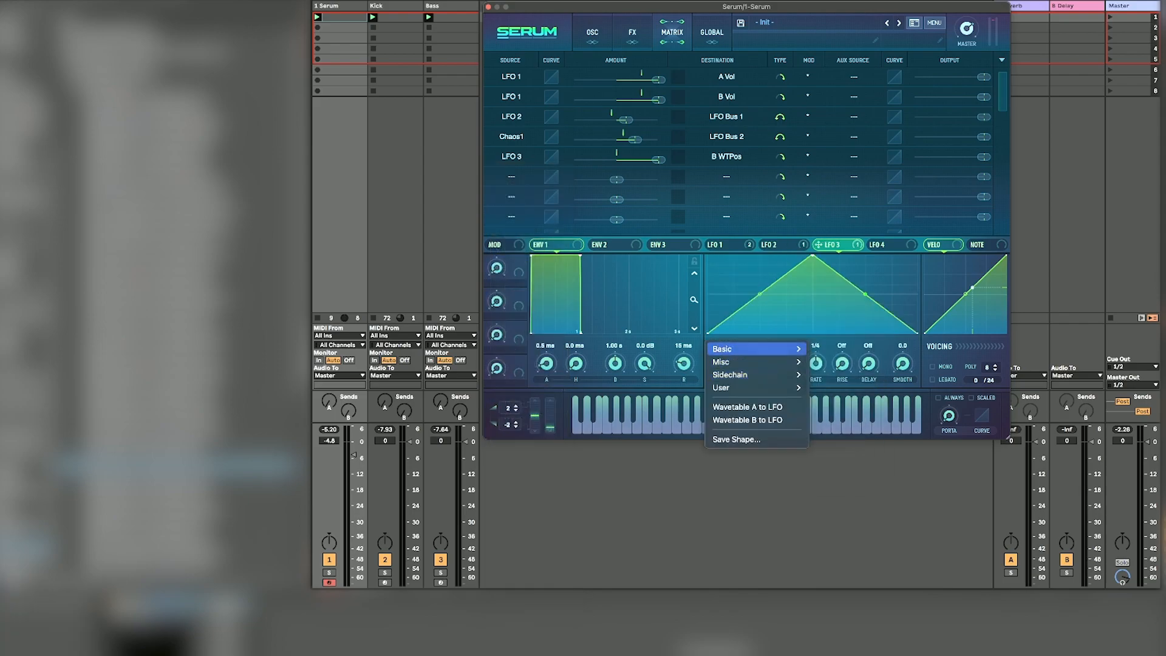
pyautogui.moveTo(747, 349)
pyautogui.click(822, 453)
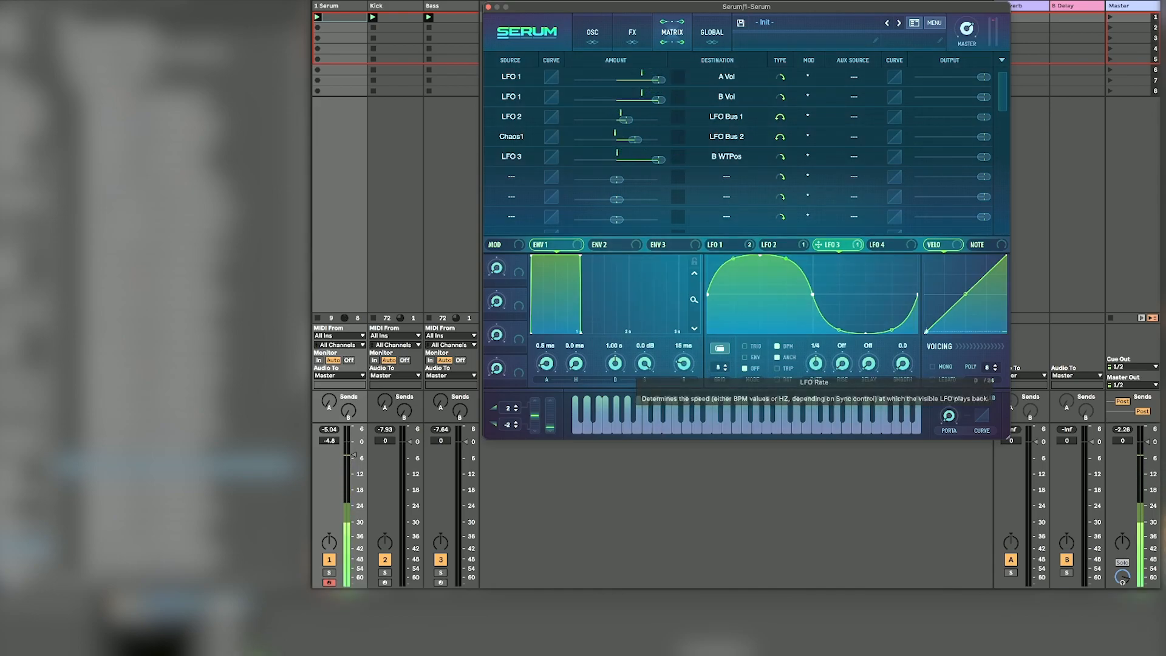
# Step: Turn off BPM sync for LFO 3, set its rate to 1.1 Hz and switch it to trigger mode
pyautogui.click(777, 347)
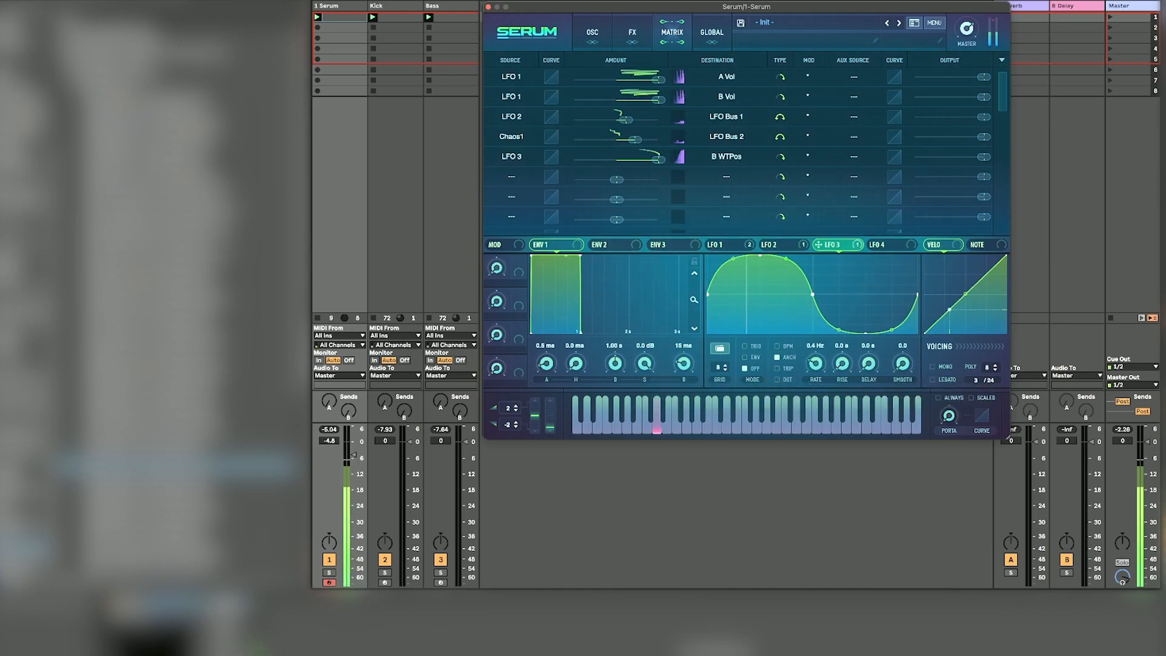
pyautogui.moveTo(816, 363)
pyautogui.mouseDown()
pyautogui.moveTo(815, 342)
pyautogui.moveTo(816, 373)
pyautogui.mouseUp()
pyautogui.click(745, 346)
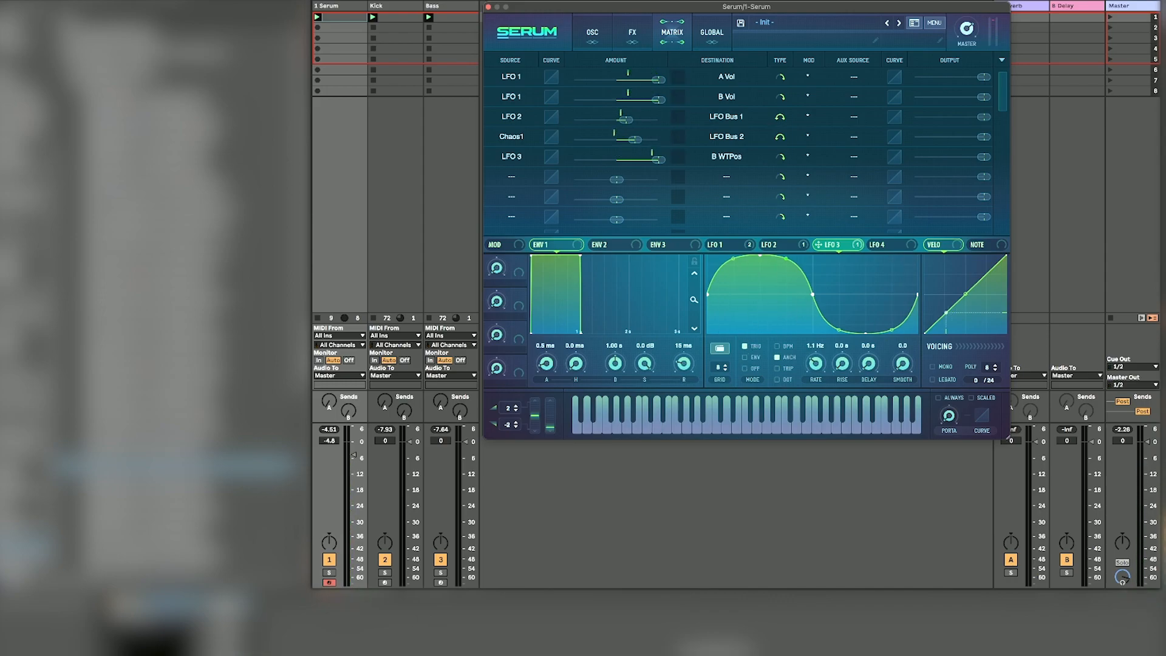
# Step: Try other curves for LFO 3, settle on a triangle shape and slow its rate to 0.5 Hz
pyautogui.click(720, 348)
pyautogui.moveTo(722, 349)
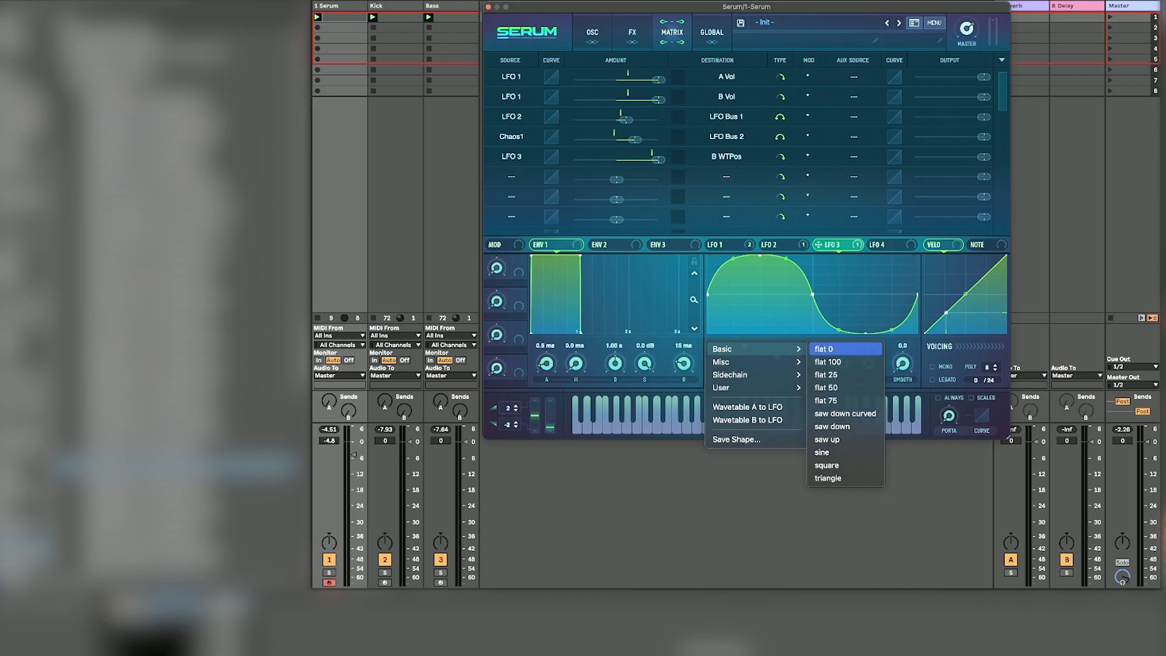
pyautogui.click(825, 349)
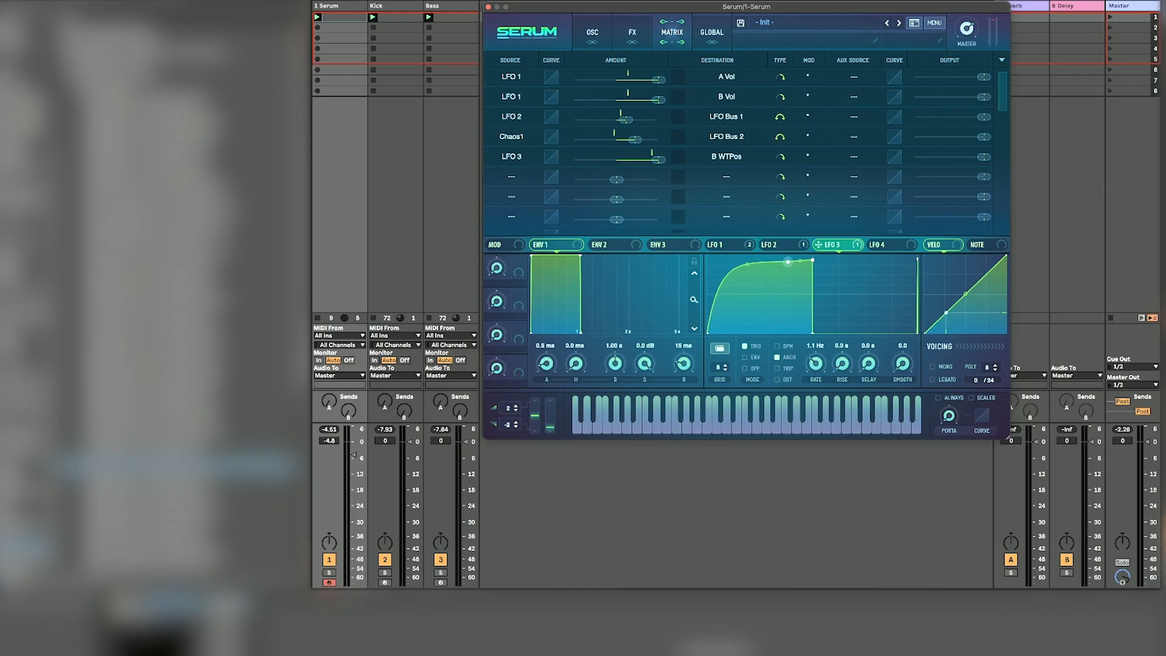
pyautogui.doubleClick(787, 260)
pyautogui.moveTo(813, 332); pyautogui.dragTo(916, 333)
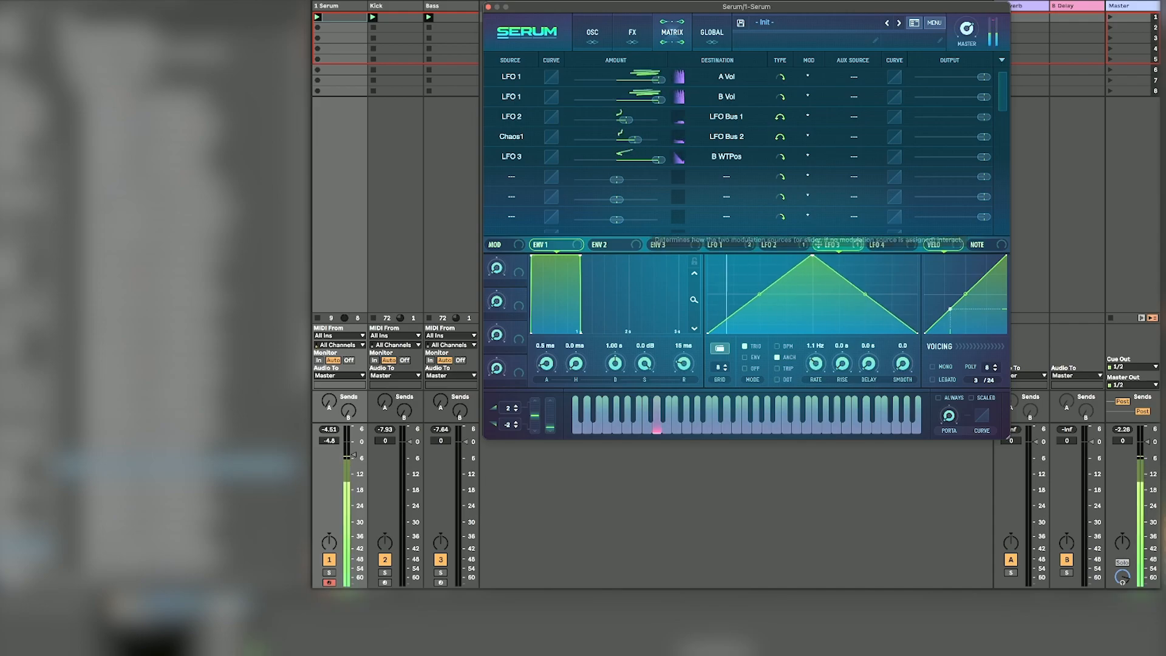
pyautogui.moveTo(816, 364); pyautogui.dragTo(816, 371)
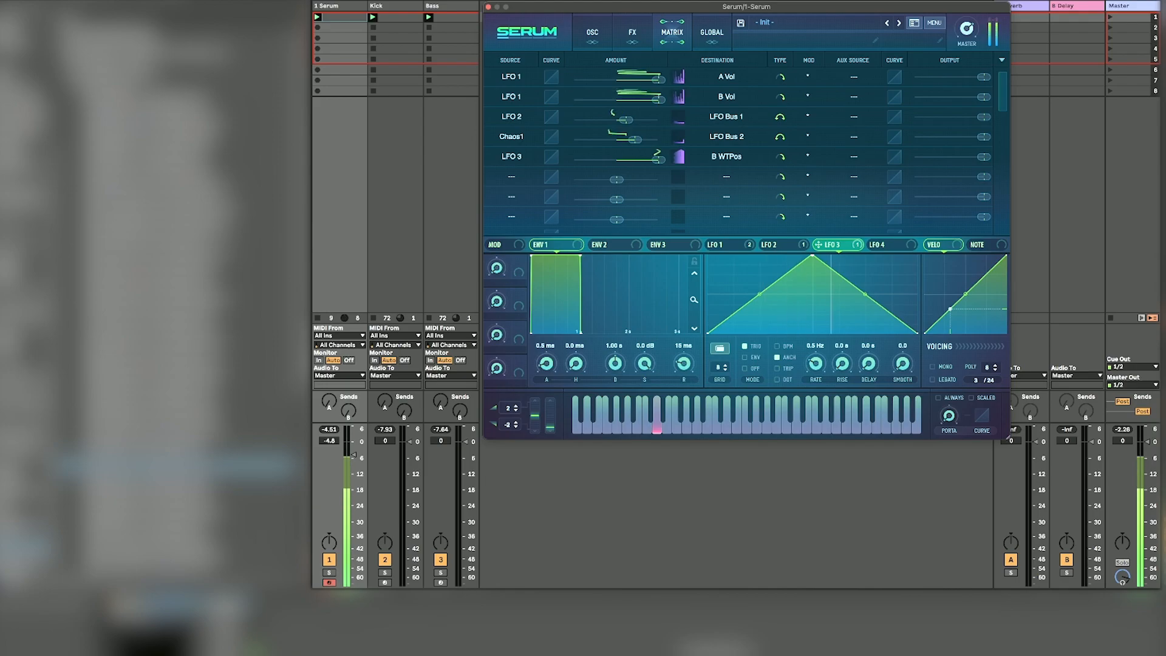
# Step: Set oscillator A's warp mode to Bend +, raise the warp amount and set its wavetable position to about 97
pyautogui.click(593, 32)
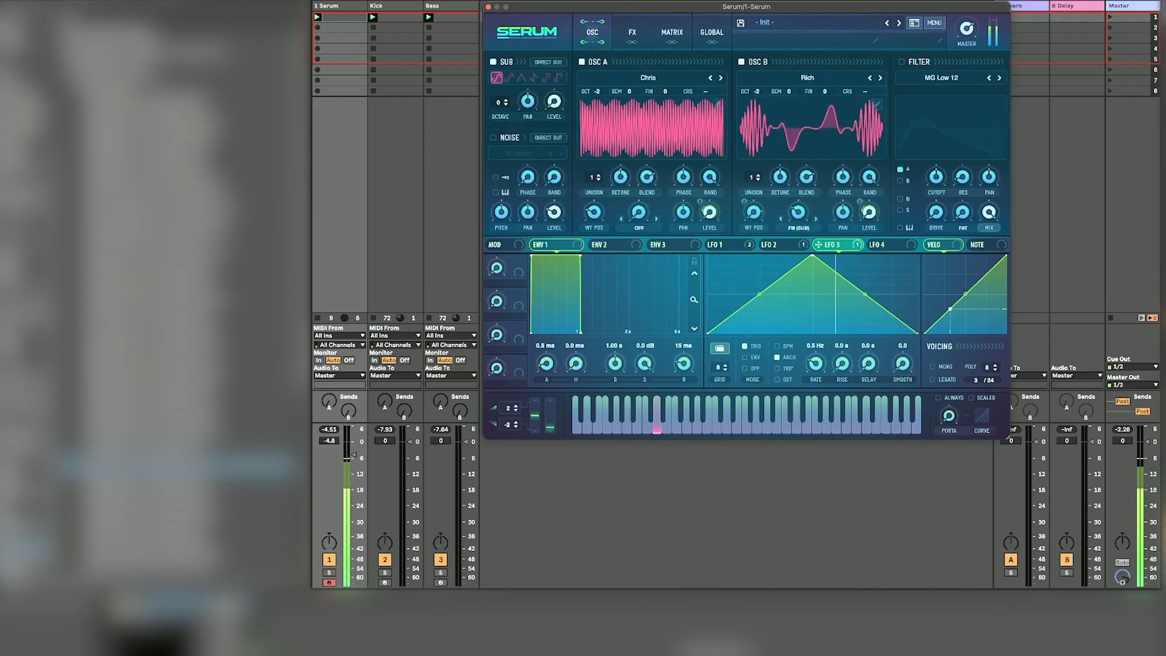
pyautogui.click(638, 230)
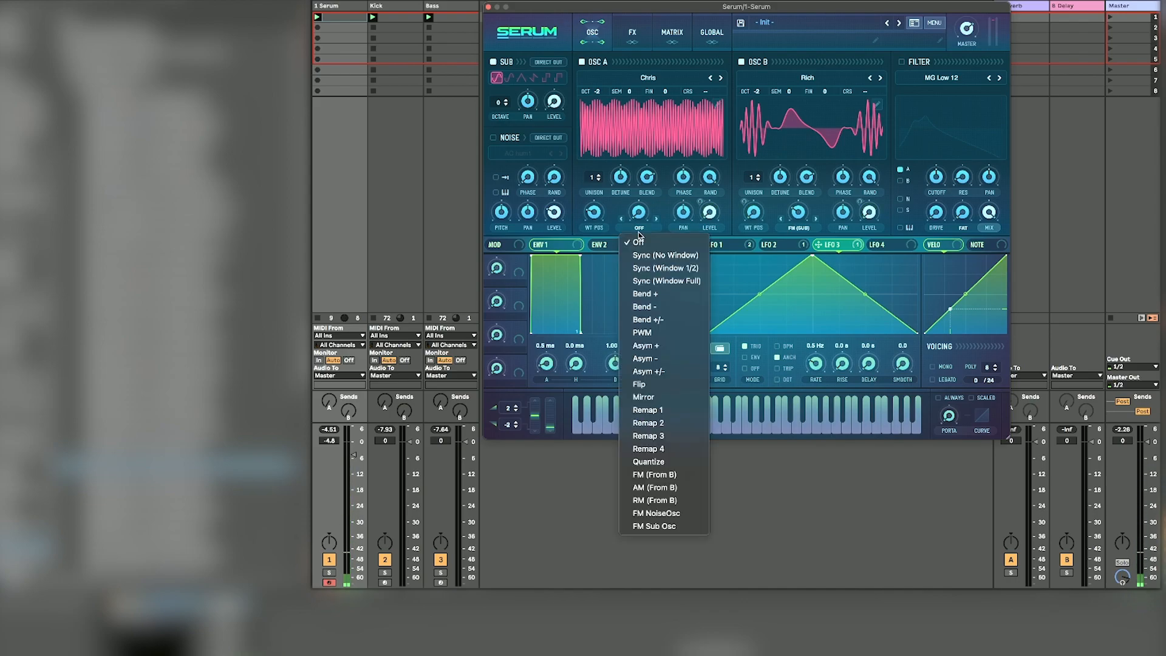
pyautogui.click(642, 214)
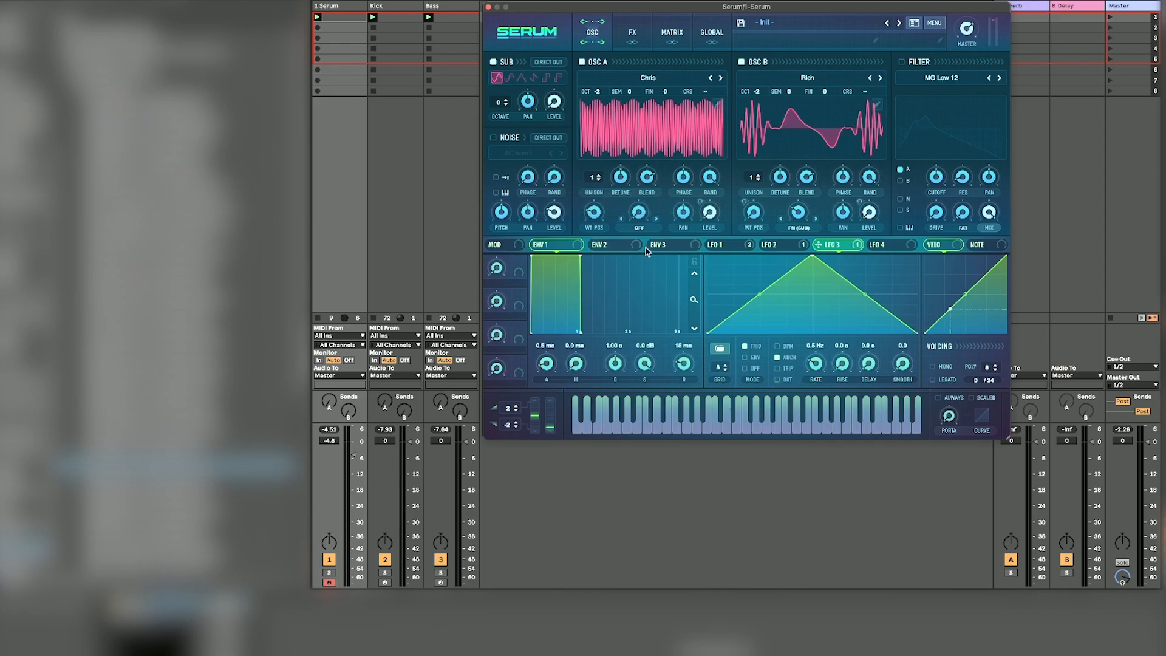
pyautogui.click(638, 229)
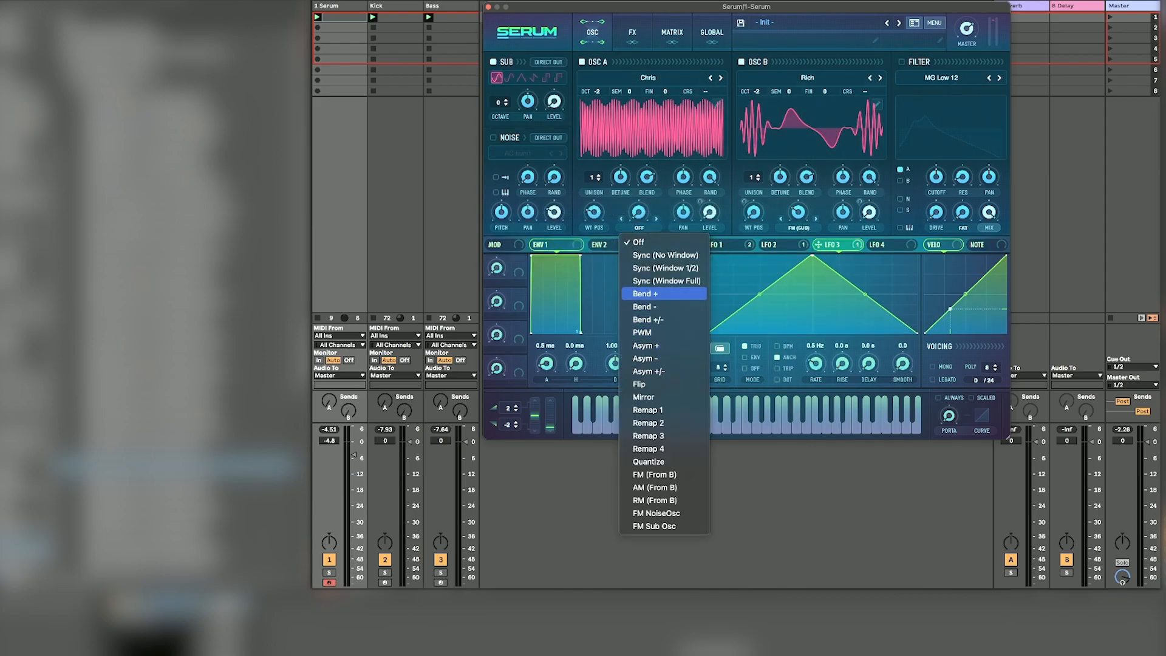
pyautogui.click(645, 293)
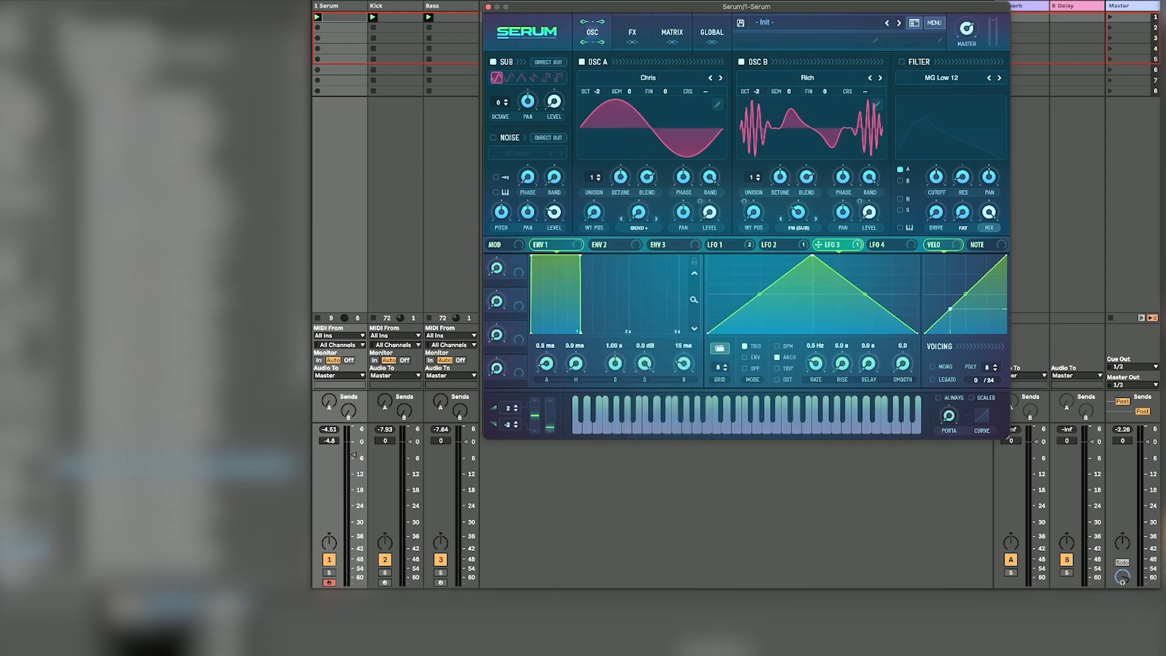
pyautogui.moveTo(639, 212); pyautogui.dragTo(638, 183)
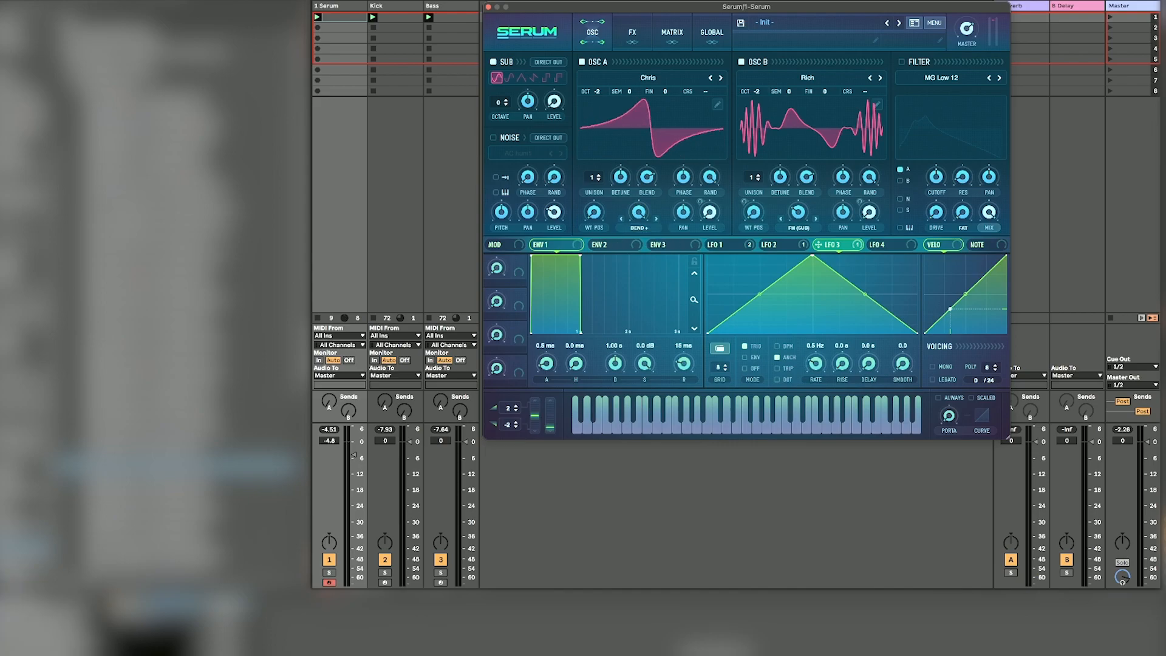
pyautogui.moveTo(594, 212); pyautogui.dragTo(594, 152)
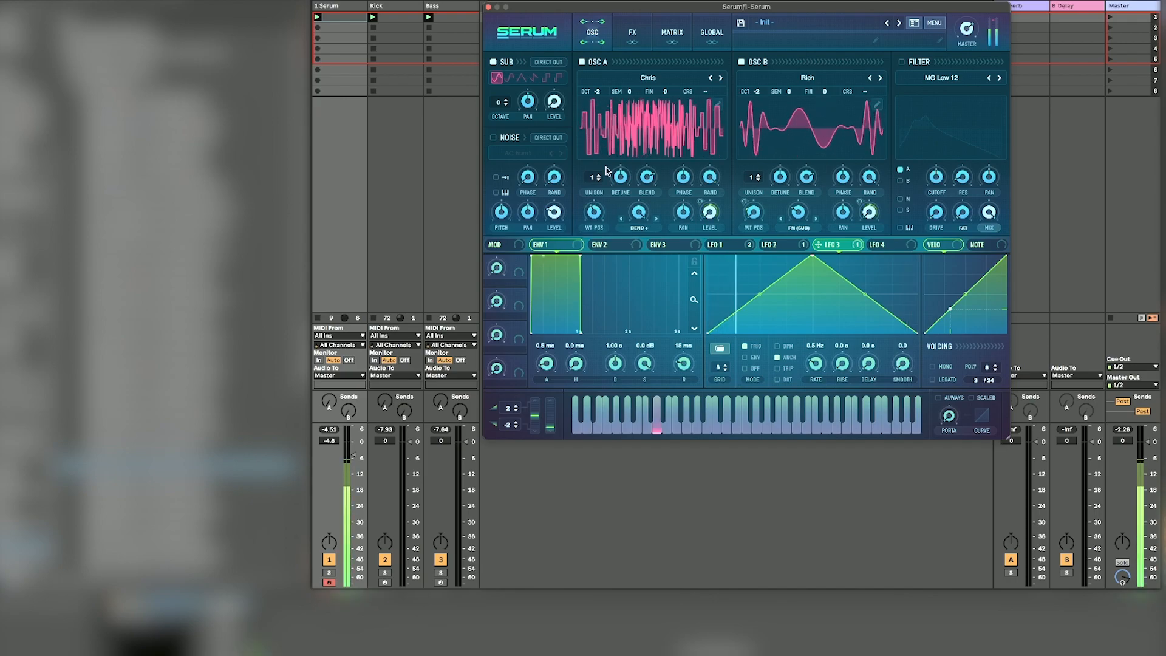
pyautogui.moveTo(593, 211); pyautogui.dragTo(593, 249)
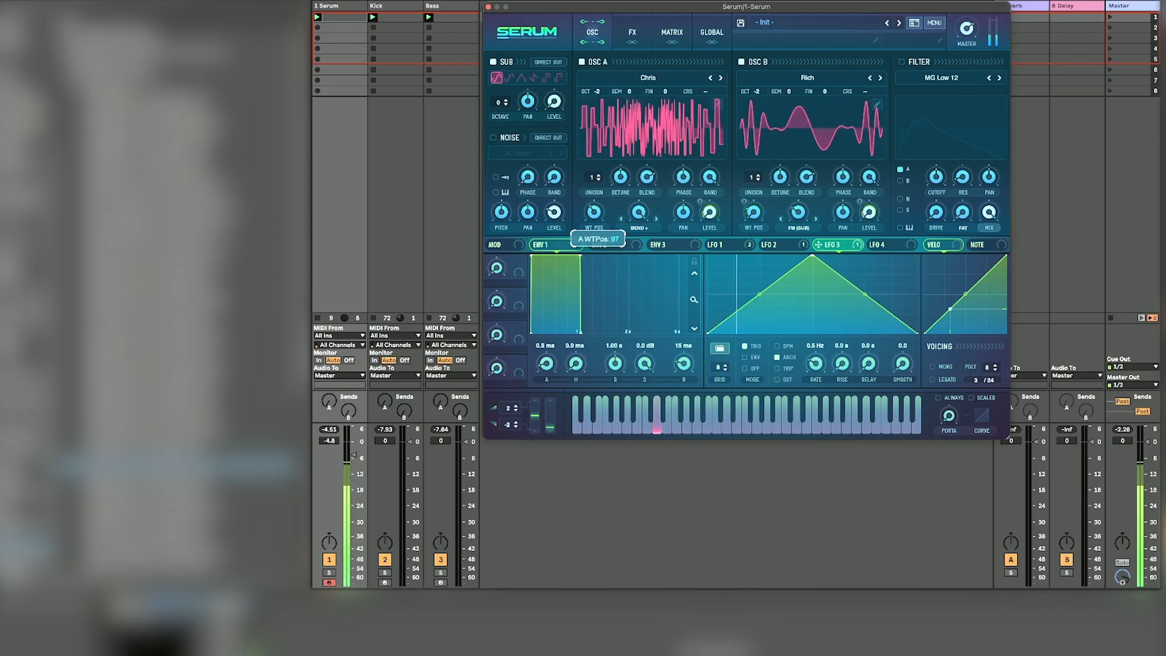
# Step: Set oscillator A's wavetable position to about 184 and assign LFO 3 to modulate it
pyautogui.moveTo(594, 212); pyautogui.dragTo(594, 225)
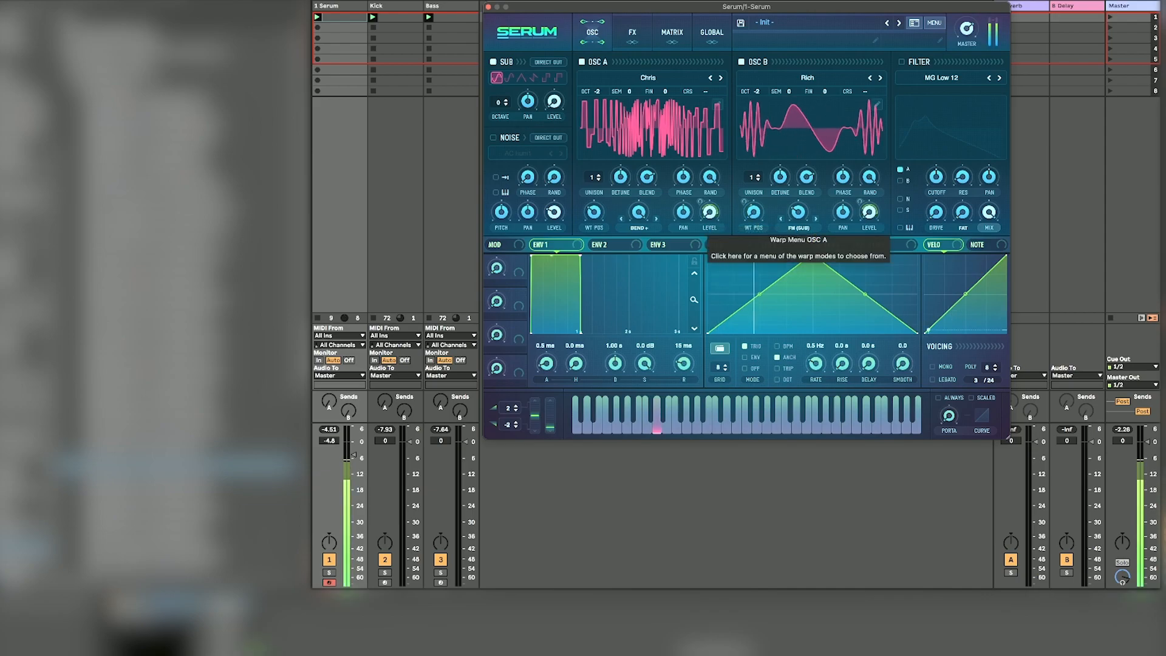
pyautogui.moveTo(594, 212); pyautogui.dragTo(594, 218)
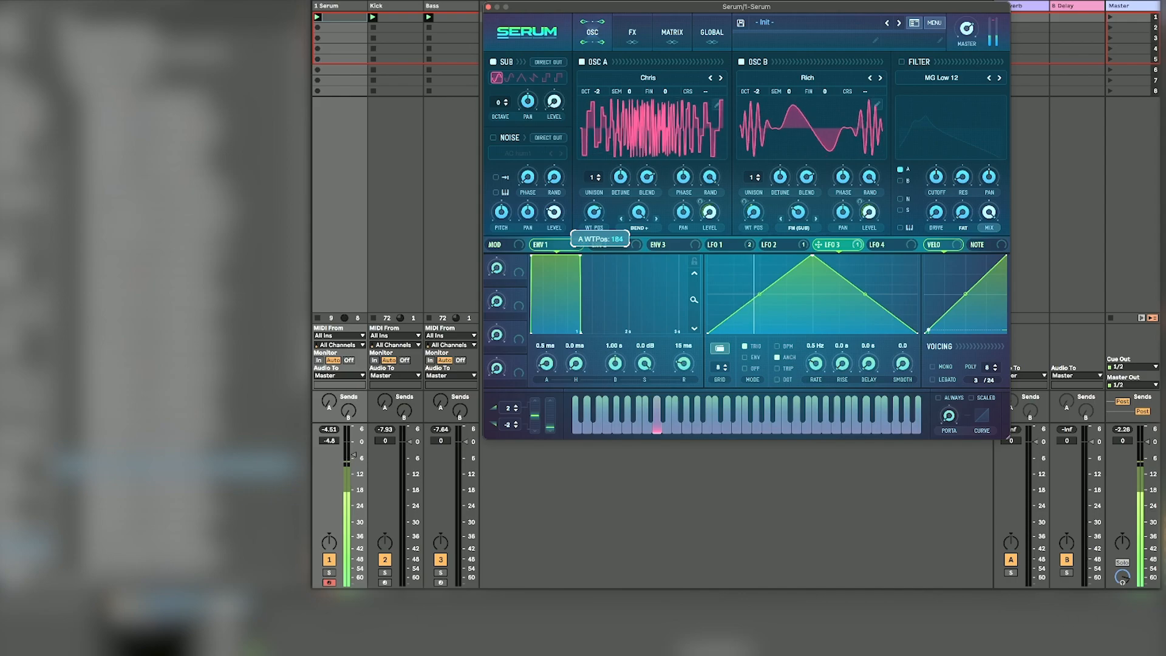
pyautogui.moveTo(819, 244); pyautogui.dragTo(596, 214)
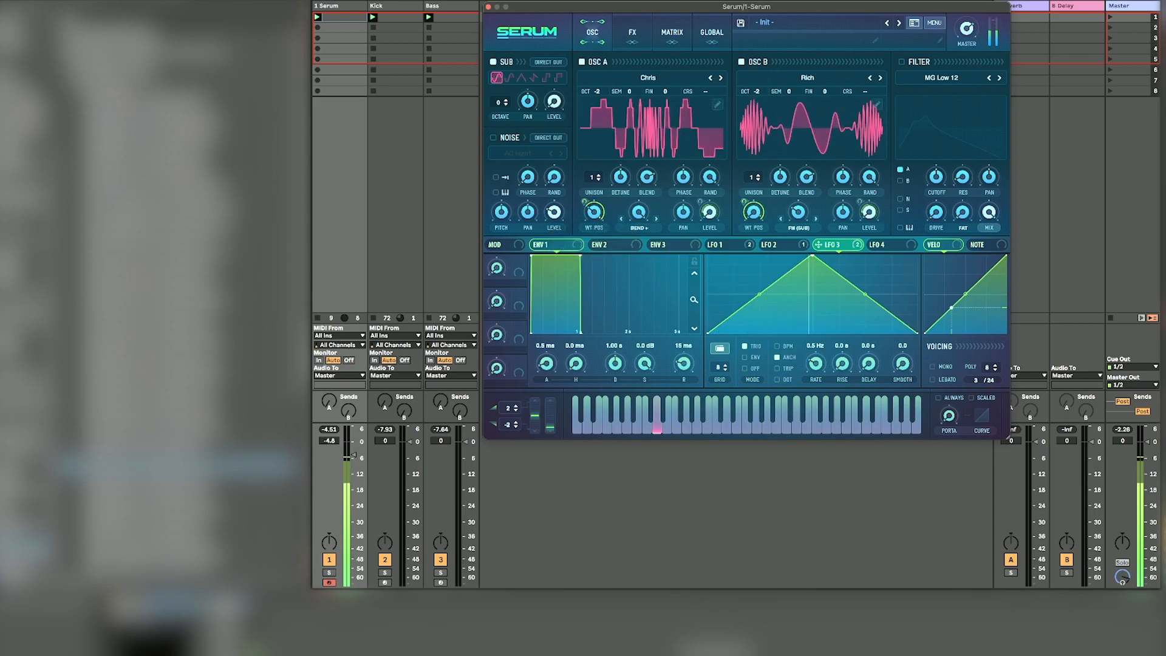
pyautogui.moveTo(585, 201)
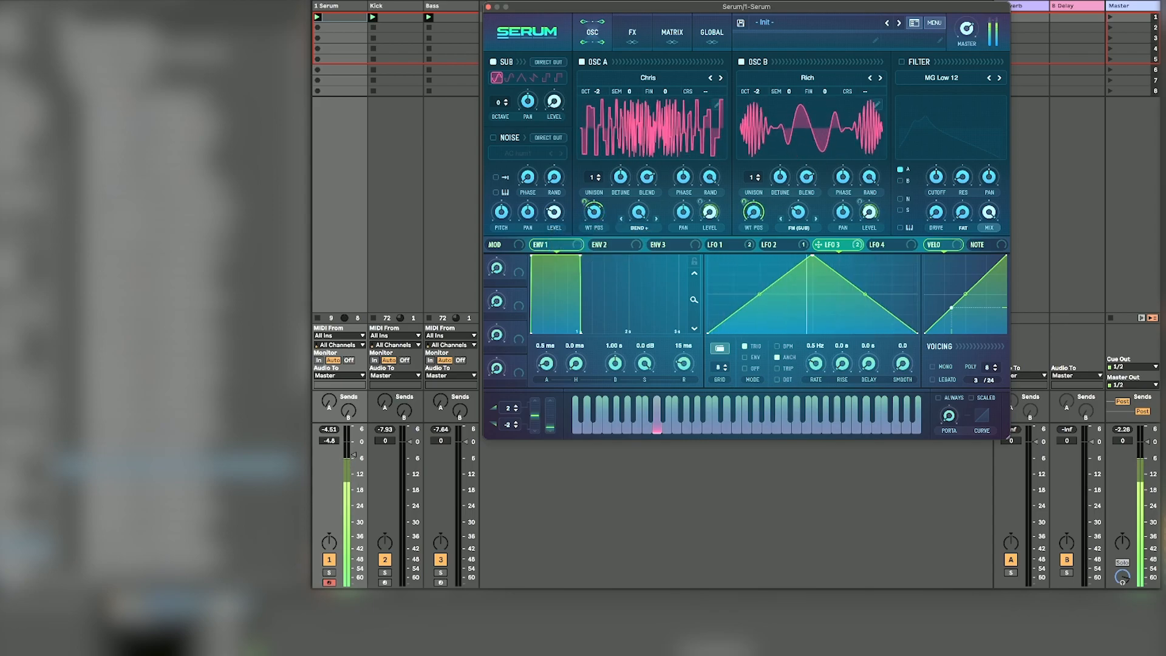
pyautogui.moveTo(753, 212)
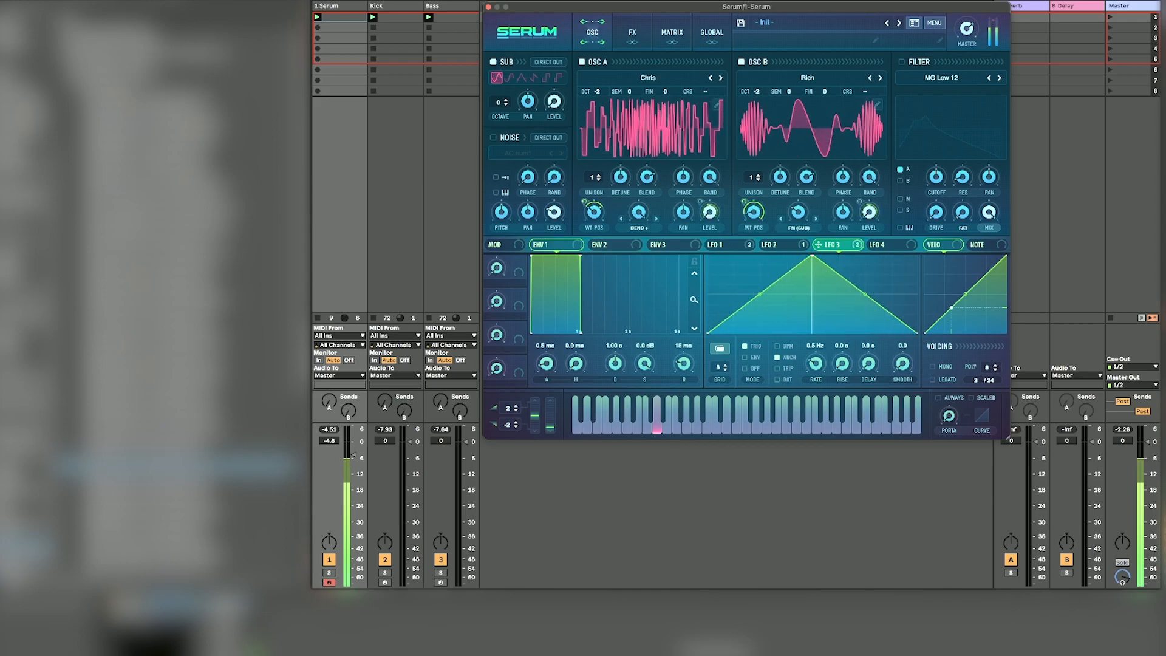
# Step: Enable the filter, set its type to Band 24 and route both oscillators A and B through it
pyautogui.click(903, 62)
pyautogui.click(939, 78)
pyautogui.moveTo(940, 93)
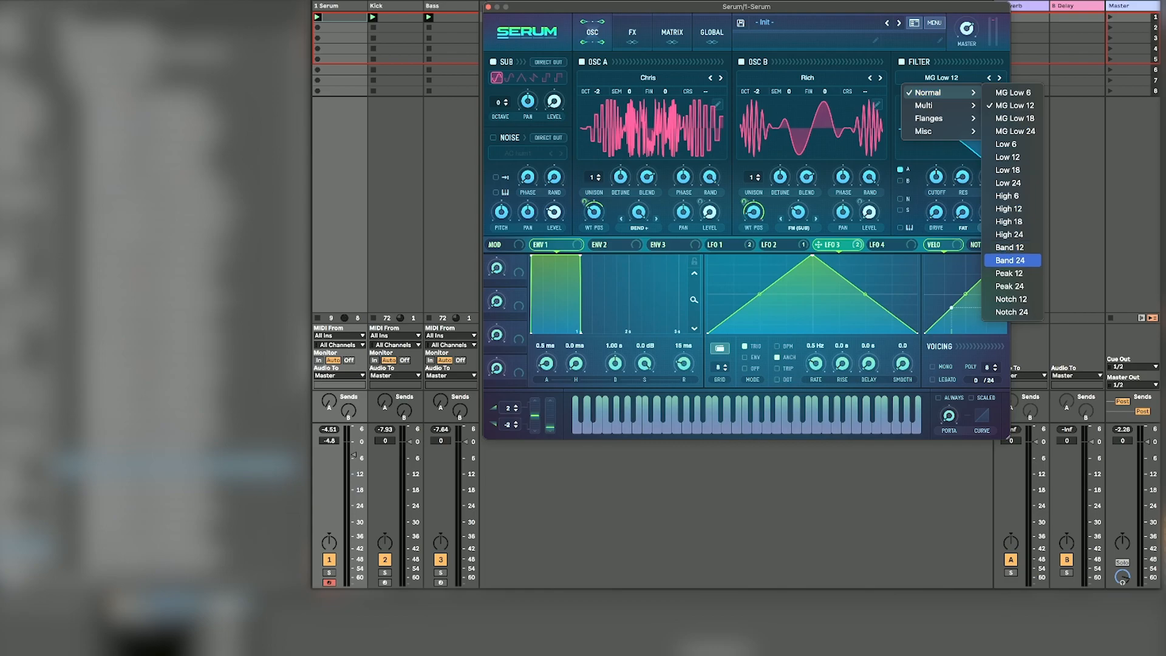
pyautogui.click(1028, 260)
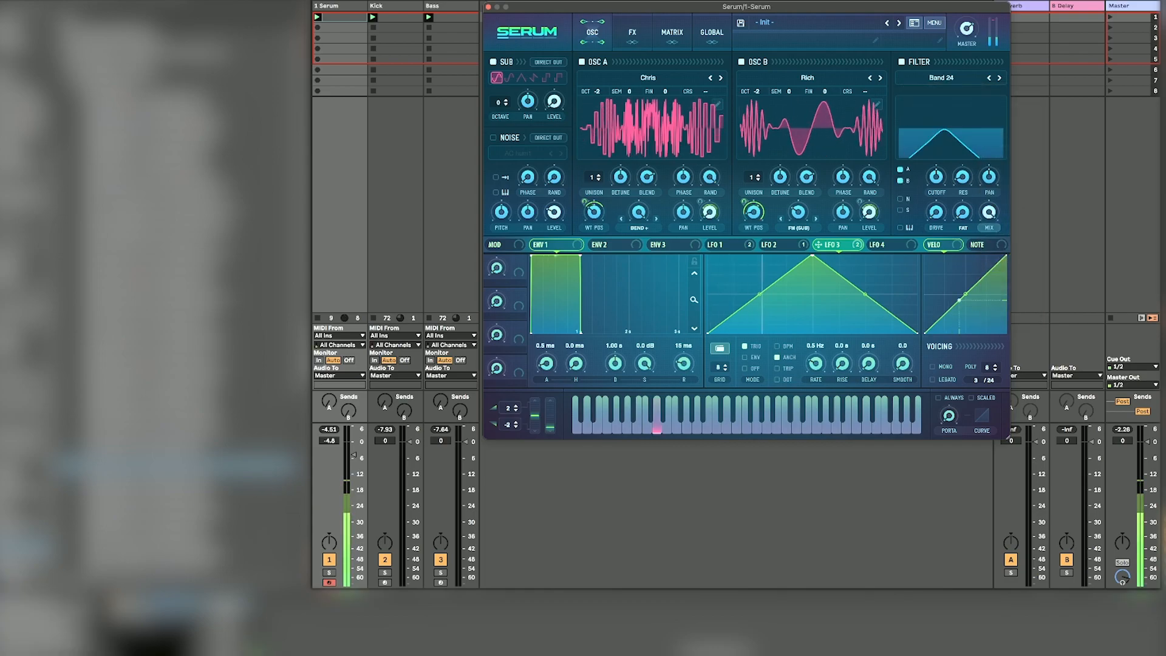
# Step: Adjust the filter's cutoff, set its resonance to about 40% and tune its drive
pyautogui.moveTo(936, 177)
pyautogui.mouseDown()
pyautogui.moveTo(936, 148)
pyautogui.moveTo(936, 168)
pyautogui.moveTo(962, 175)
pyautogui.moveTo(963, 166)
pyautogui.moveTo(936, 174)
pyautogui.mouseUp()
pyautogui.moveTo(963, 212); pyautogui.dragTo(936, 167)
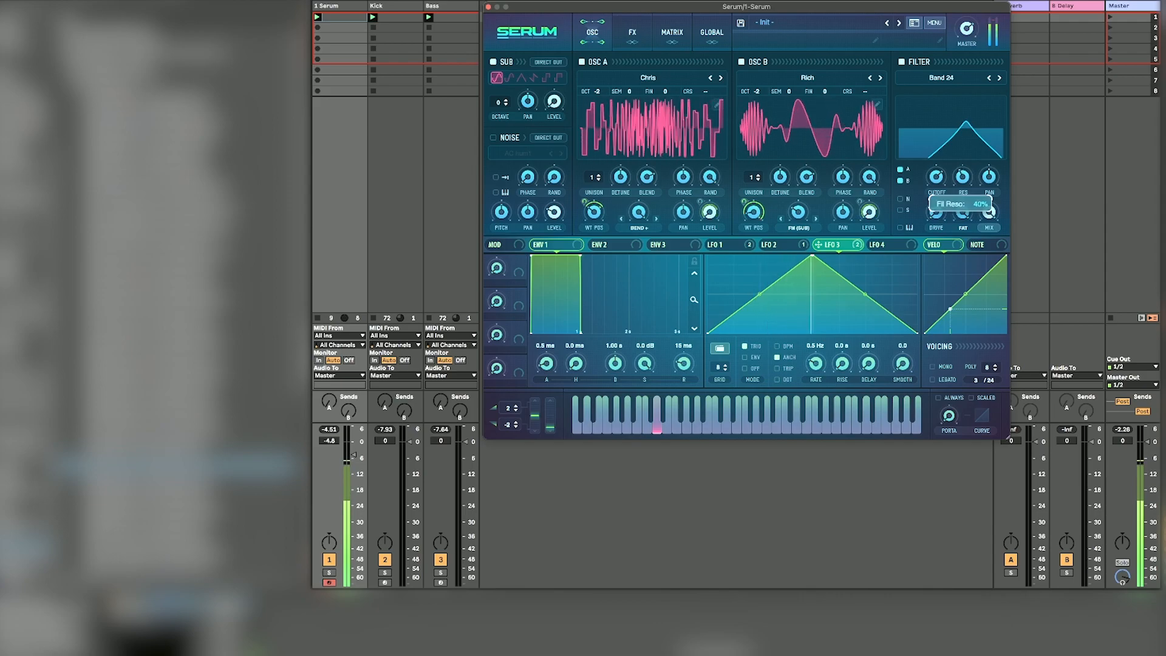
pyautogui.moveTo(936, 212)
pyautogui.mouseDown()
pyautogui.moveTo(937, 179)
pyautogui.moveTo(936, 214)
pyautogui.mouseUp()
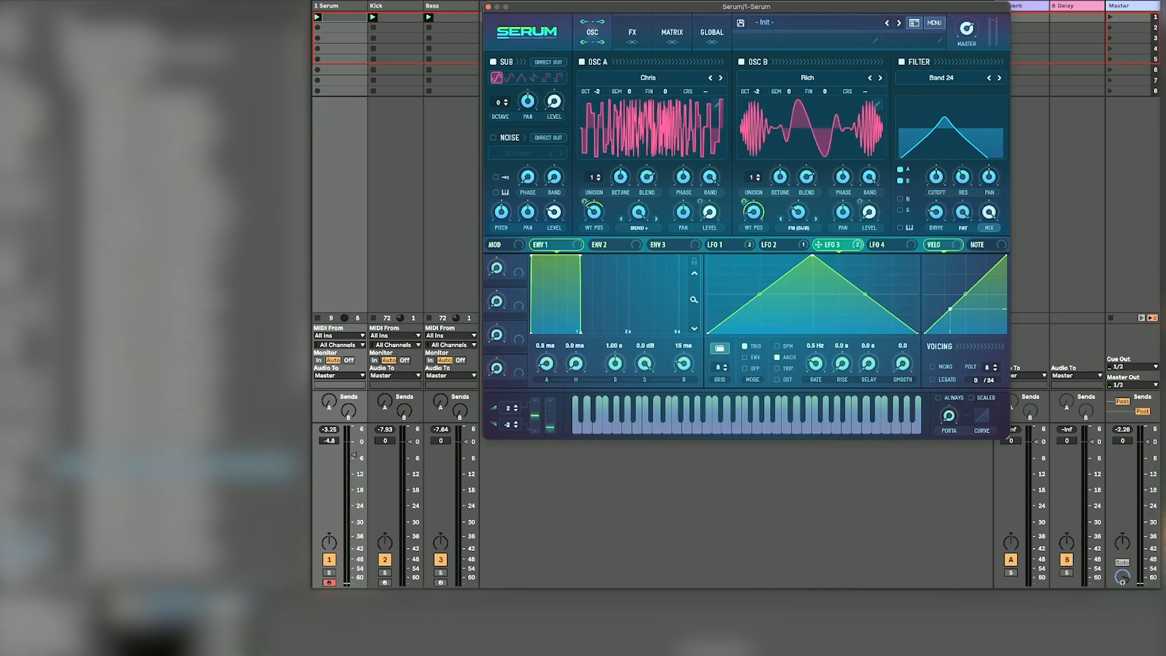
# Step: Assign LFO 2 to the filter cutoff and add Chaos1 as a second modulation source
pyautogui.click(777, 245)
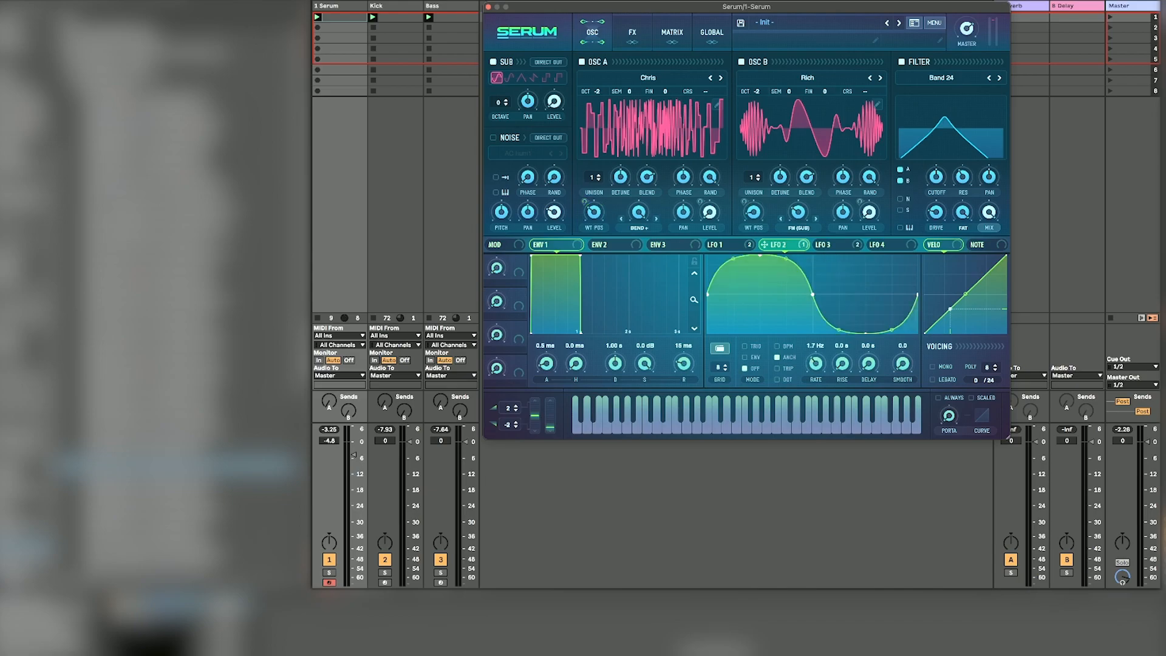
pyautogui.moveTo(765, 245); pyautogui.dragTo(936, 176)
pyautogui.rightClick(937, 179)
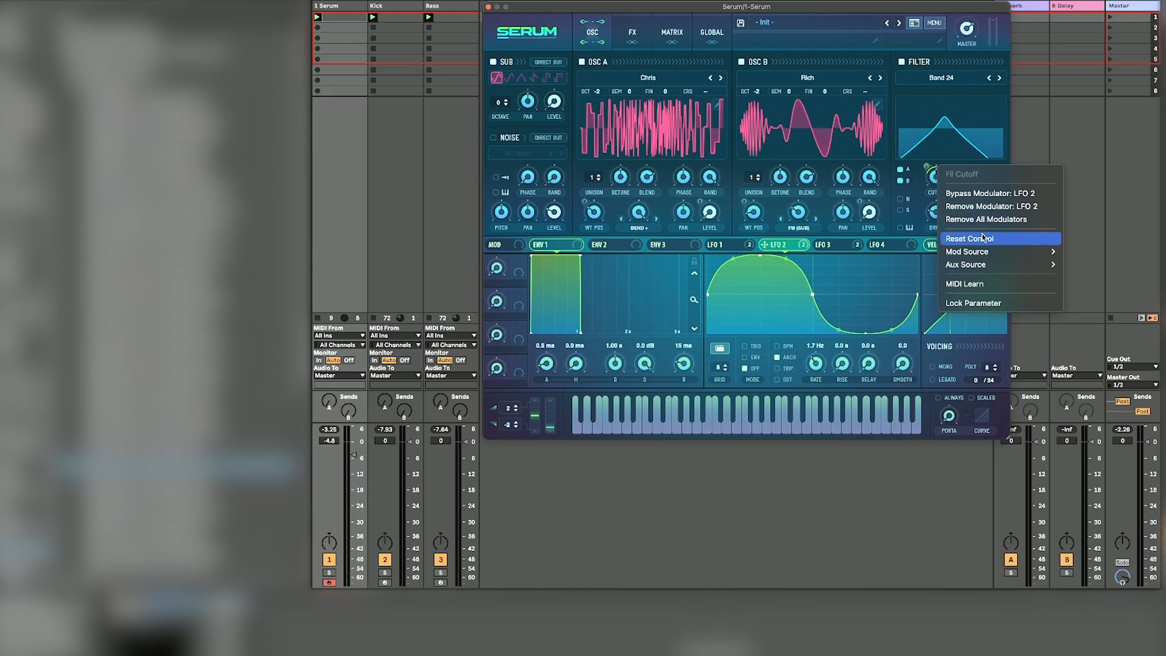
pyautogui.moveTo(995, 255)
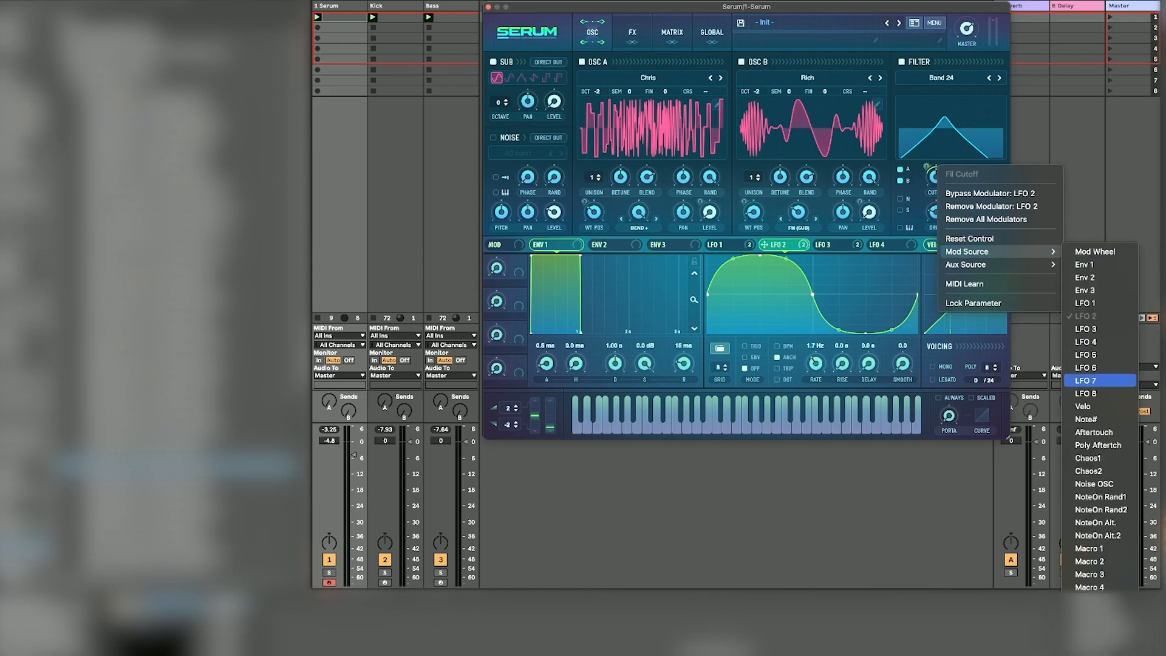
pyautogui.click(1121, 463)
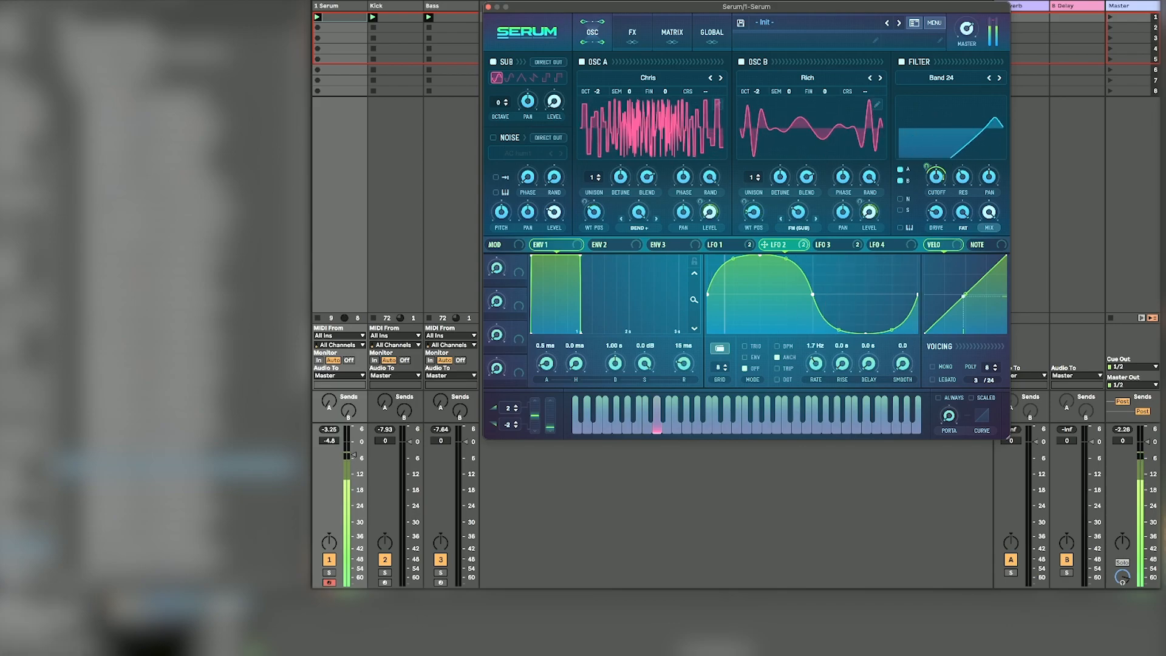
# Step: In the modulation matrix, reduce LFO 2's amount on the filter cutoff and make the Chaos1 cutoff modulation bidirectional
pyautogui.click(672, 32)
pyautogui.scroll(-3, 741, 149)
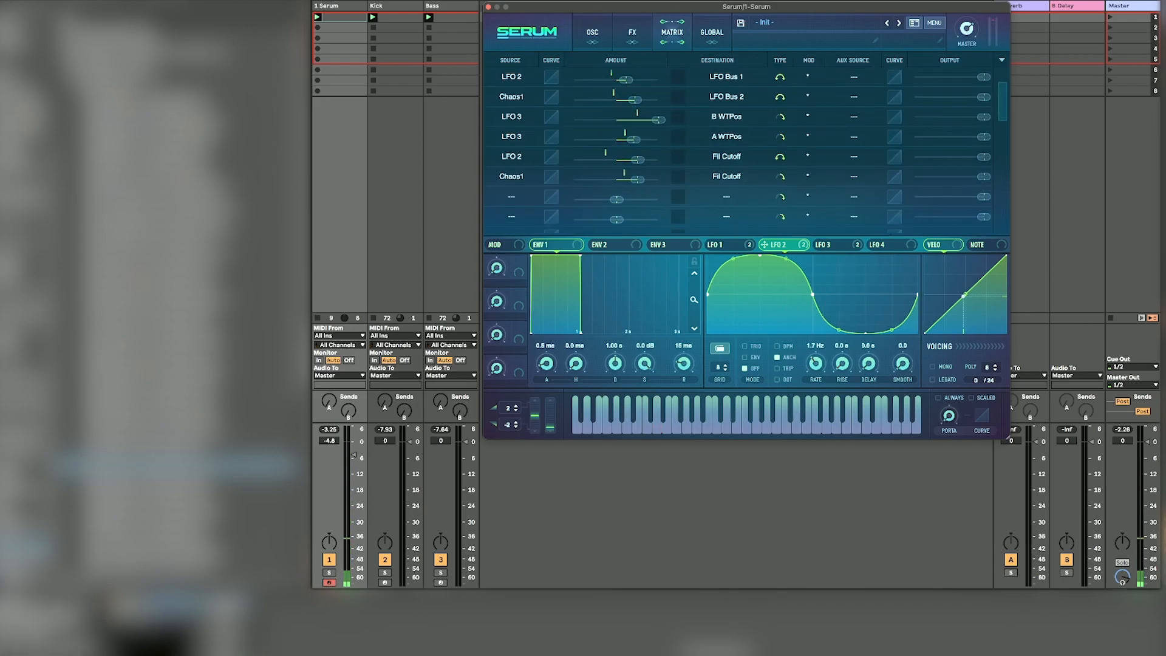
pyautogui.moveTo(637, 167)
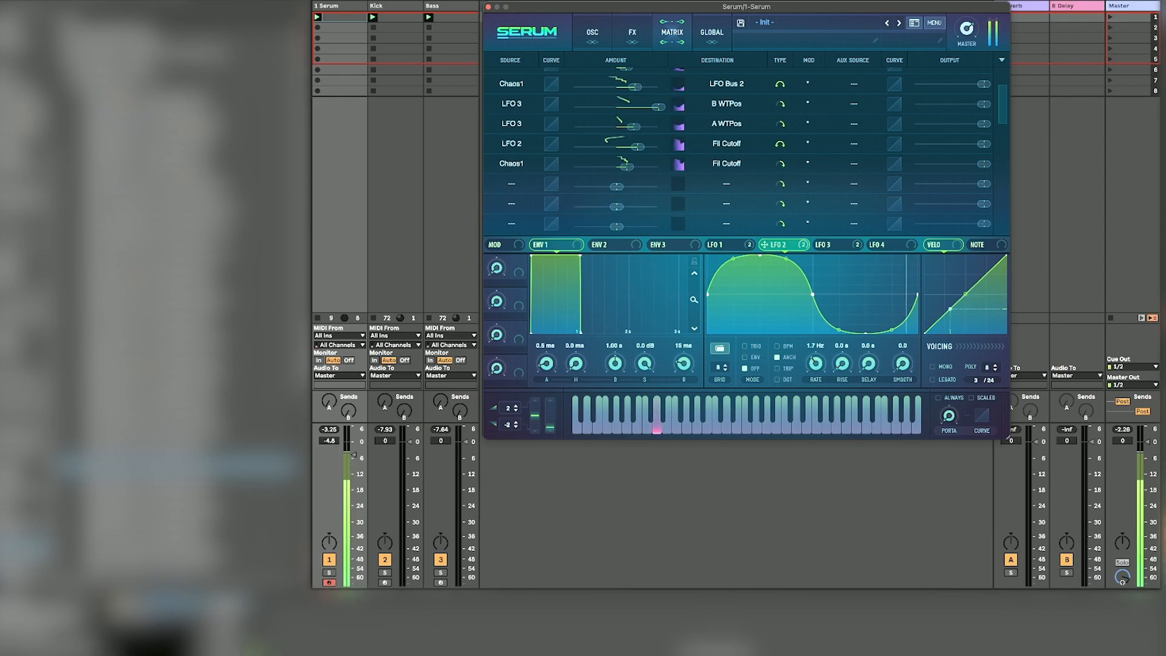
pyautogui.moveTo(626, 166)
pyautogui.mouseDown()
pyautogui.moveTo(638, 168)
pyautogui.moveTo(623, 148)
pyautogui.mouseUp()
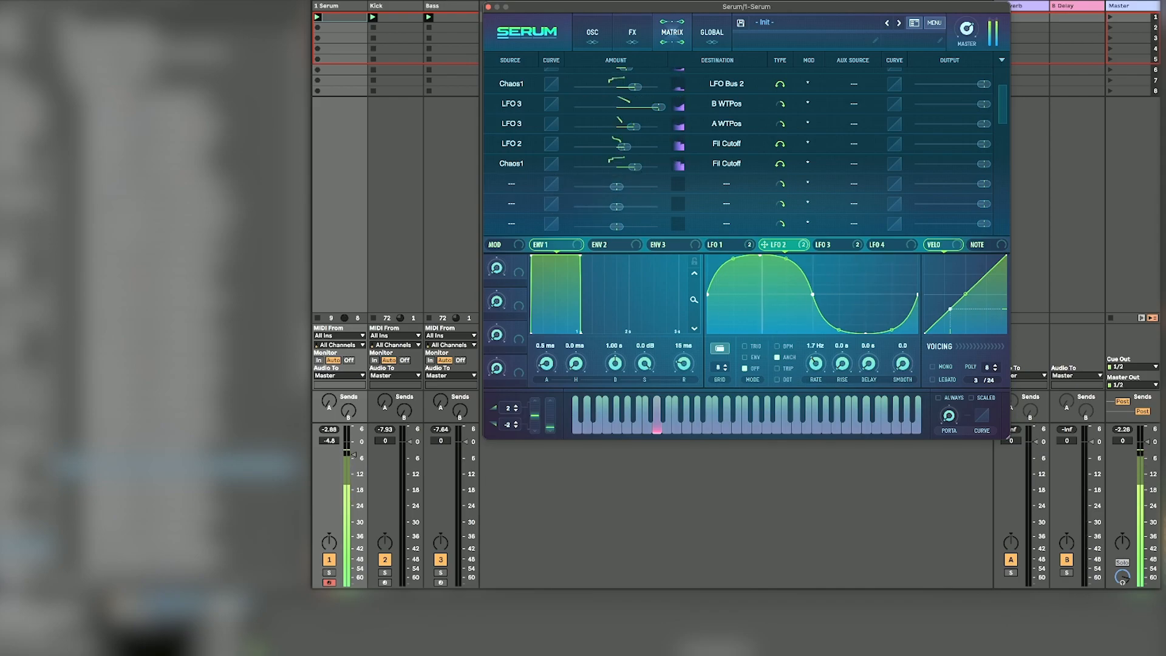
# Step: Return to the oscillator view and fine-tune the filter's base cutoff
pyautogui.click(632, 33)
pyautogui.click(592, 33)
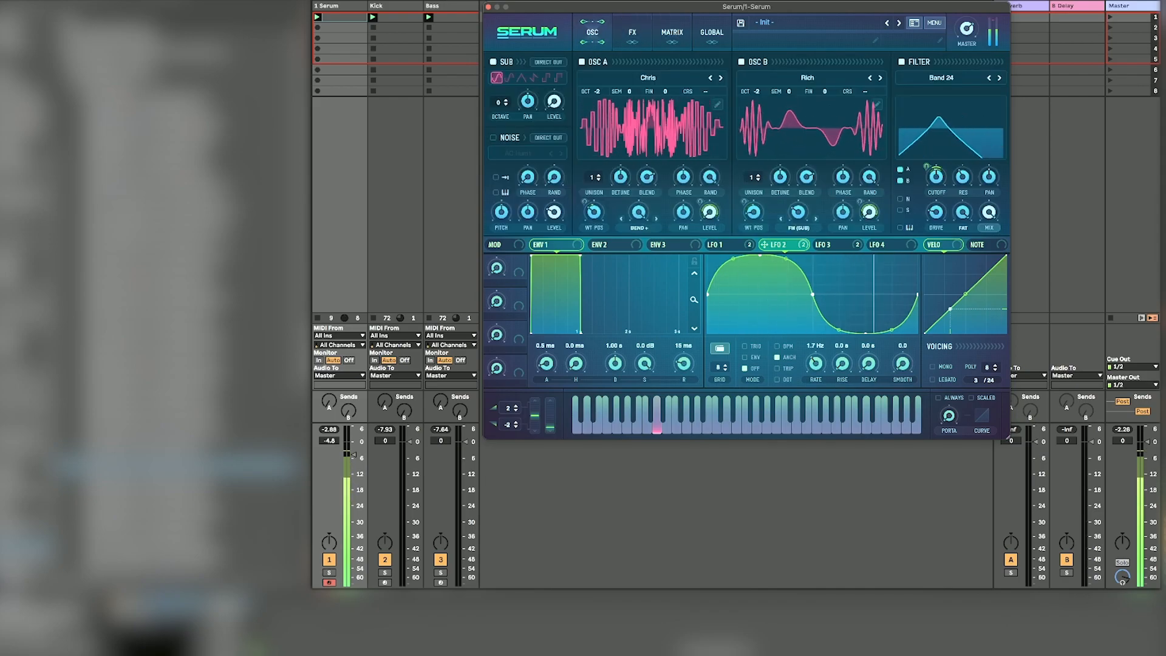
pyautogui.moveTo(936, 177); pyautogui.dragTo(937, 175)
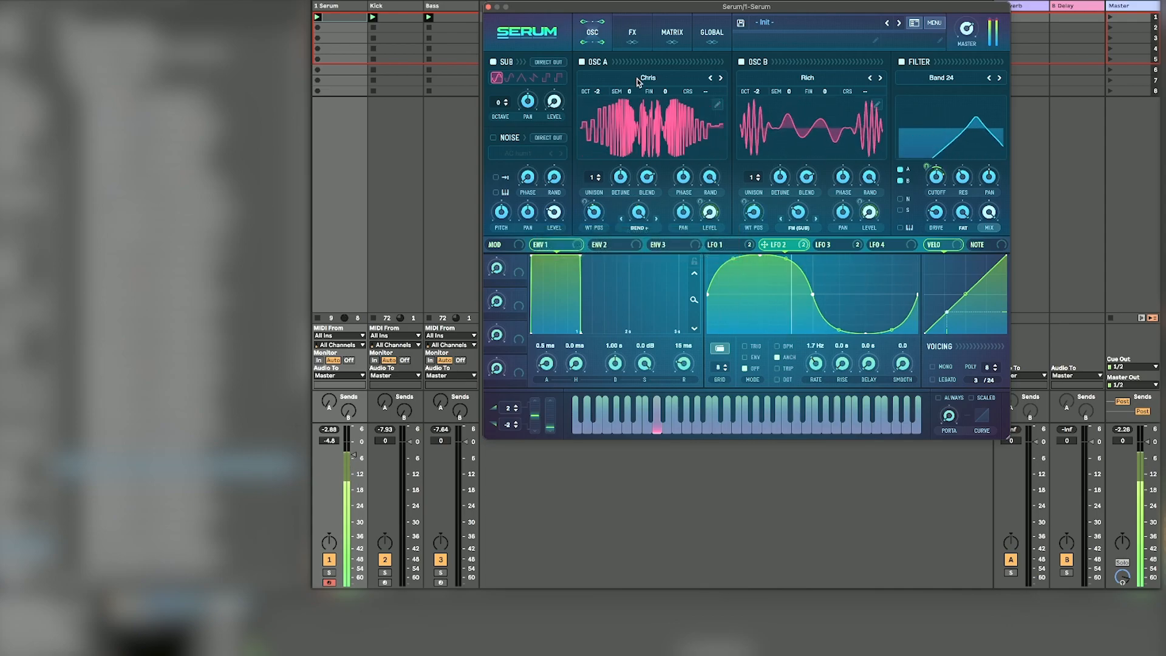
# Step: Enable the Distortion effect with the Tube type, leave Hyper/Dimension off and raise the distortion drive
pyautogui.click(632, 33)
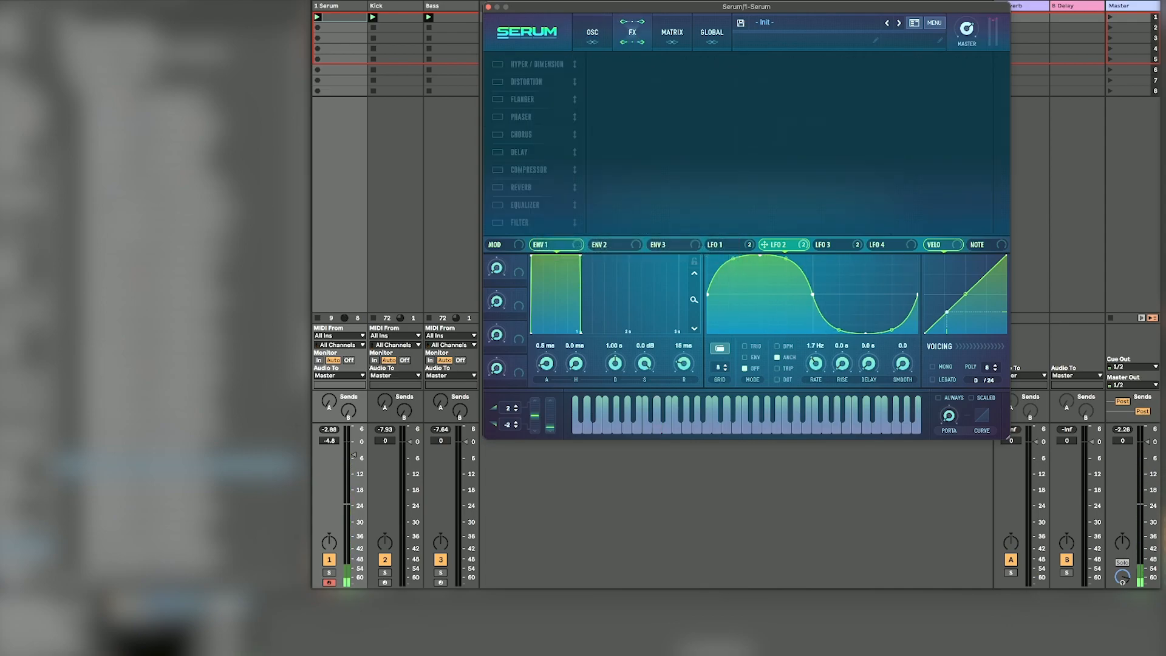
pyautogui.click(498, 64)
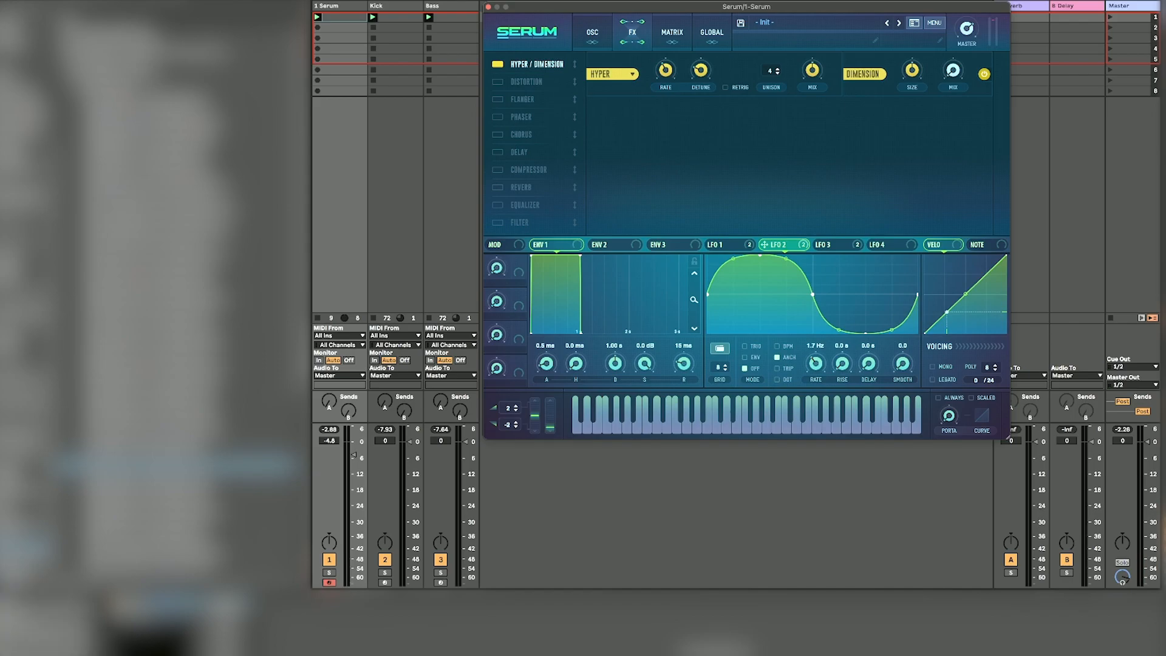
pyautogui.click(498, 64)
pyautogui.click(498, 82)
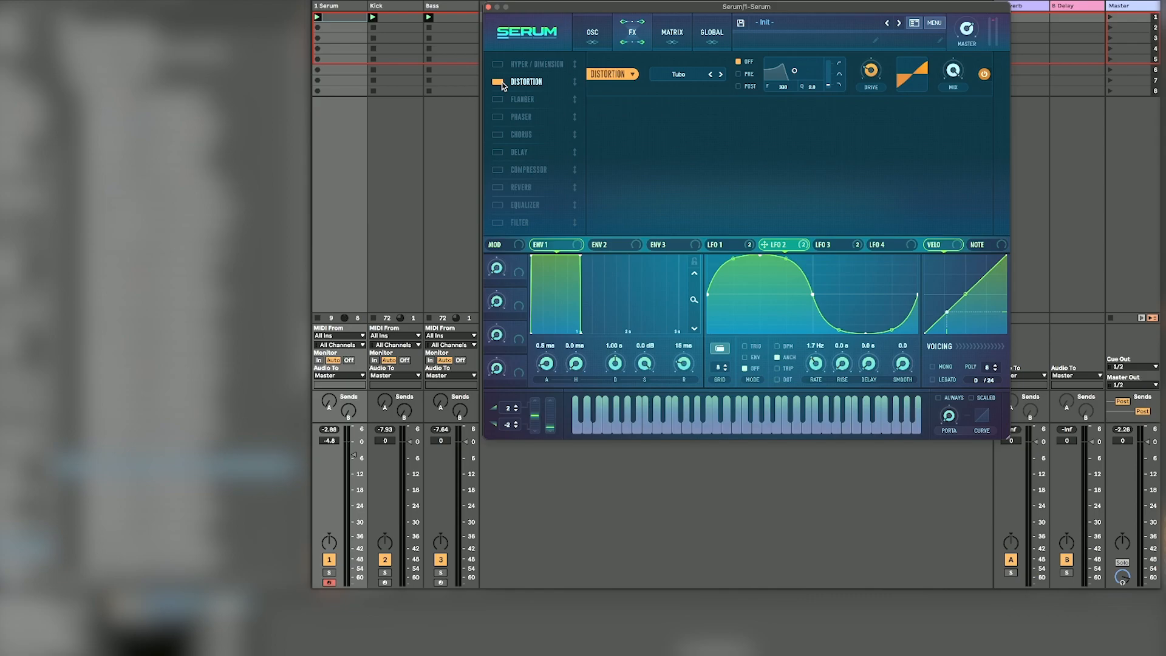
pyautogui.moveTo(871, 70); pyautogui.dragTo(871, 31)
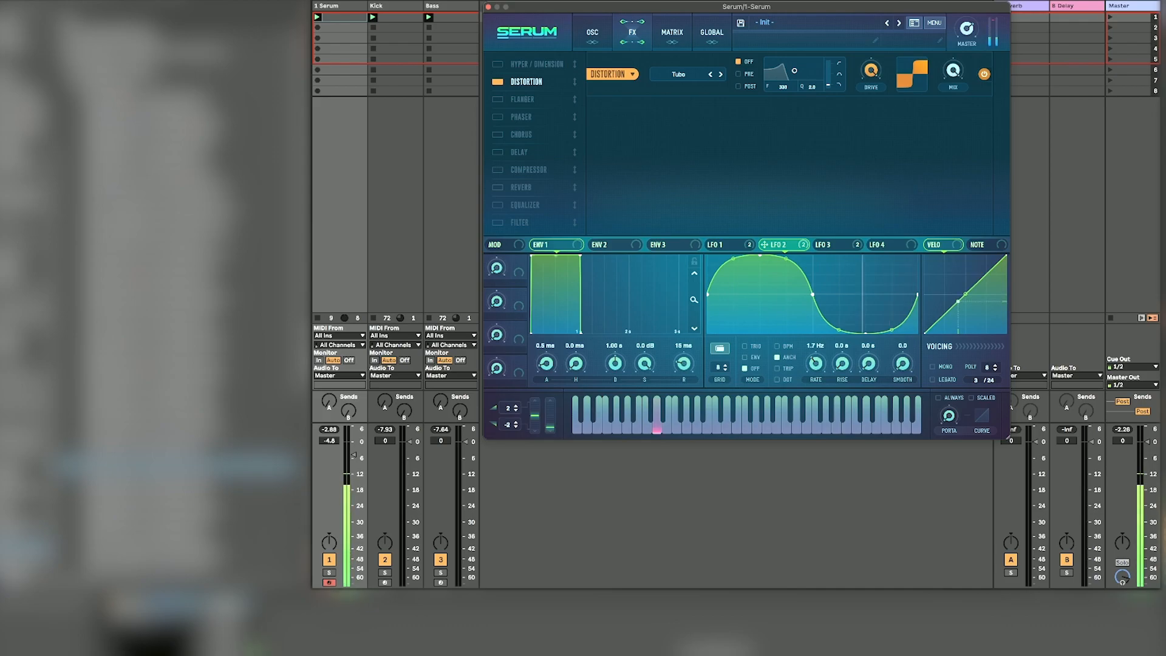
pyautogui.moveTo(871, 70); pyautogui.dragTo(871, 86)
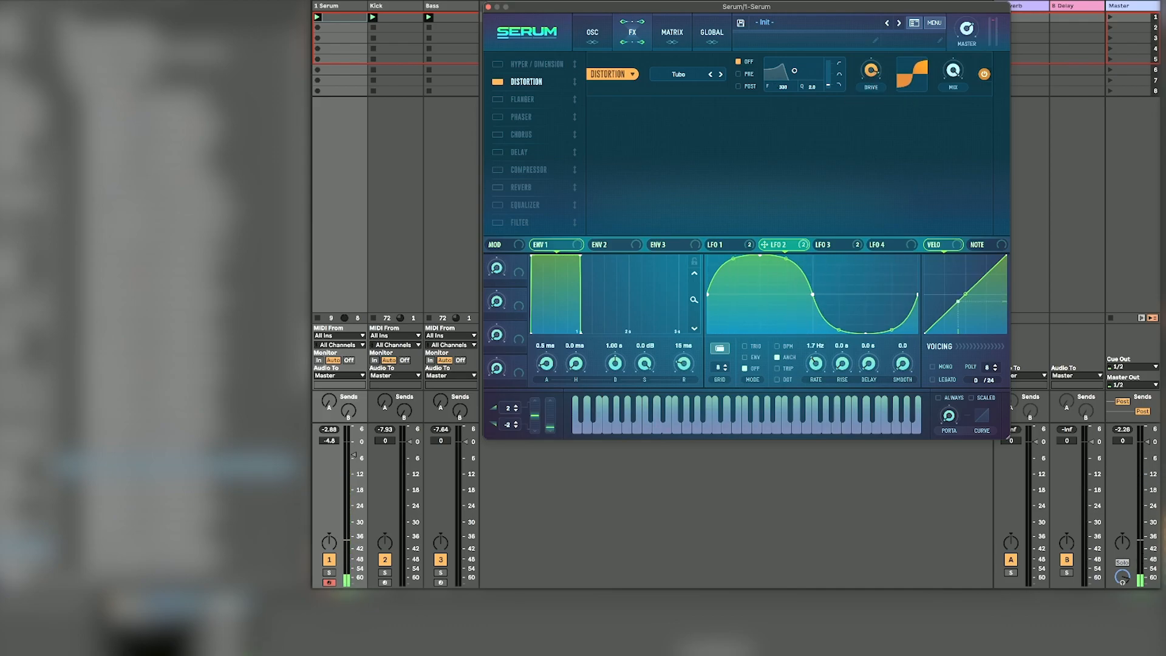
# Step: Try the Diode 1 and Lin.Fold distortion types with different drive amounts
pyautogui.click(678, 74)
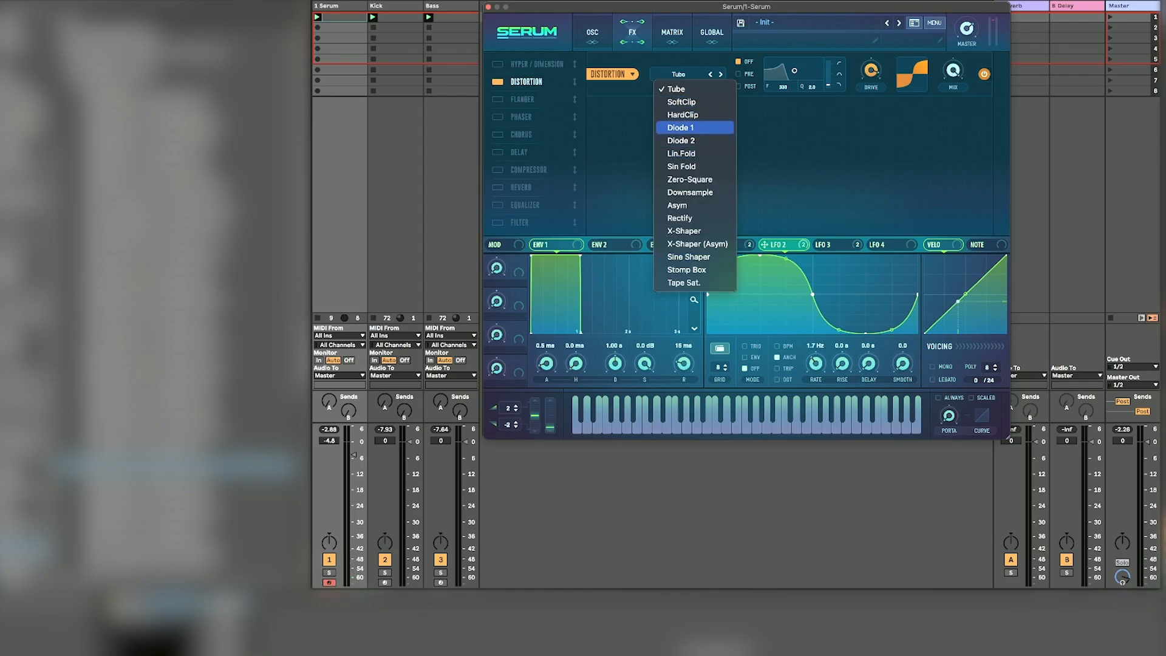
pyautogui.click(680, 127)
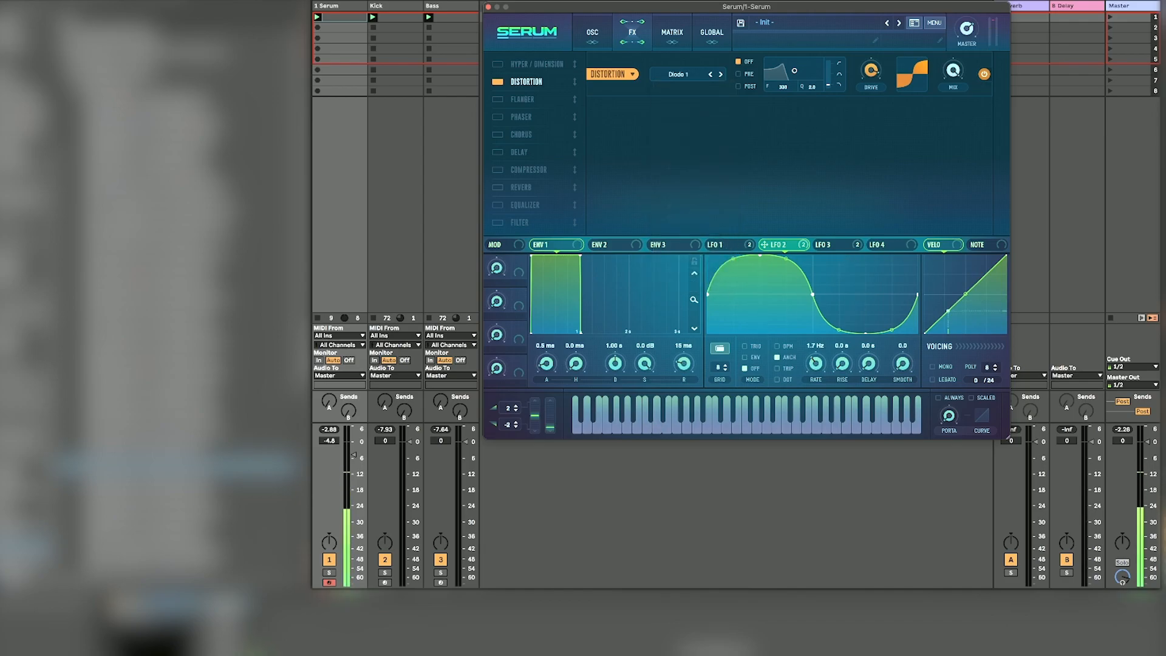
pyautogui.click(721, 74)
pyautogui.click(721, 74)
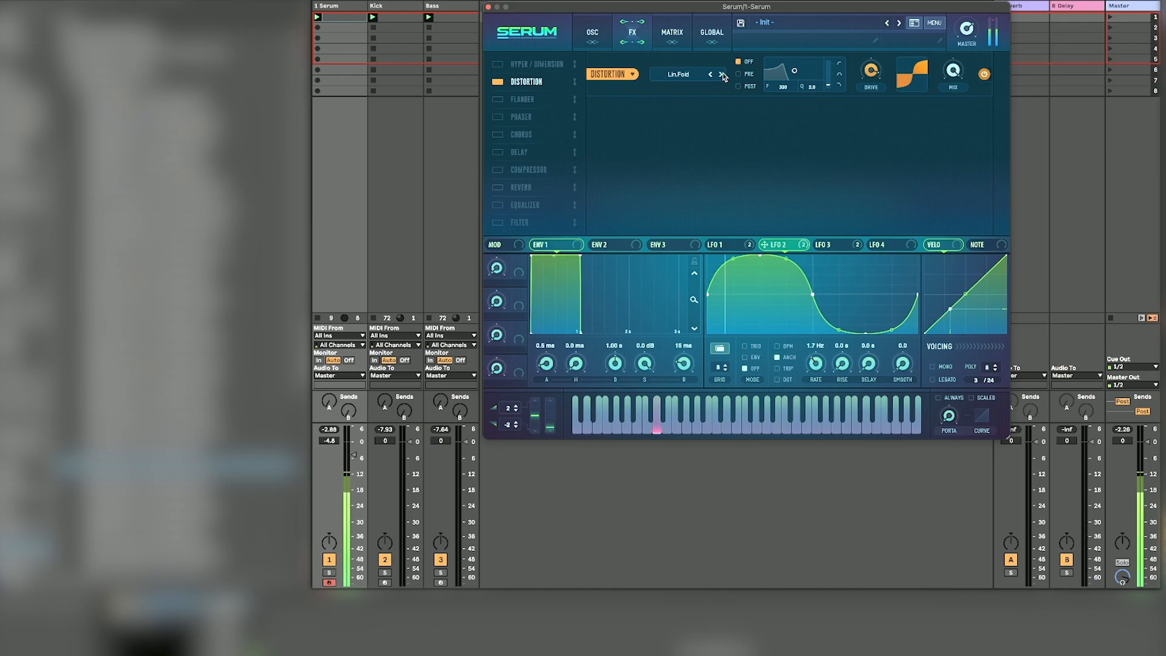
pyautogui.moveTo(871, 71); pyautogui.dragTo(871, 113)
# Step: Set the distortion type to Downsample
pyautogui.click(679, 74)
pyautogui.press('Down')
pyautogui.press('Down')
pyautogui.press('Down')
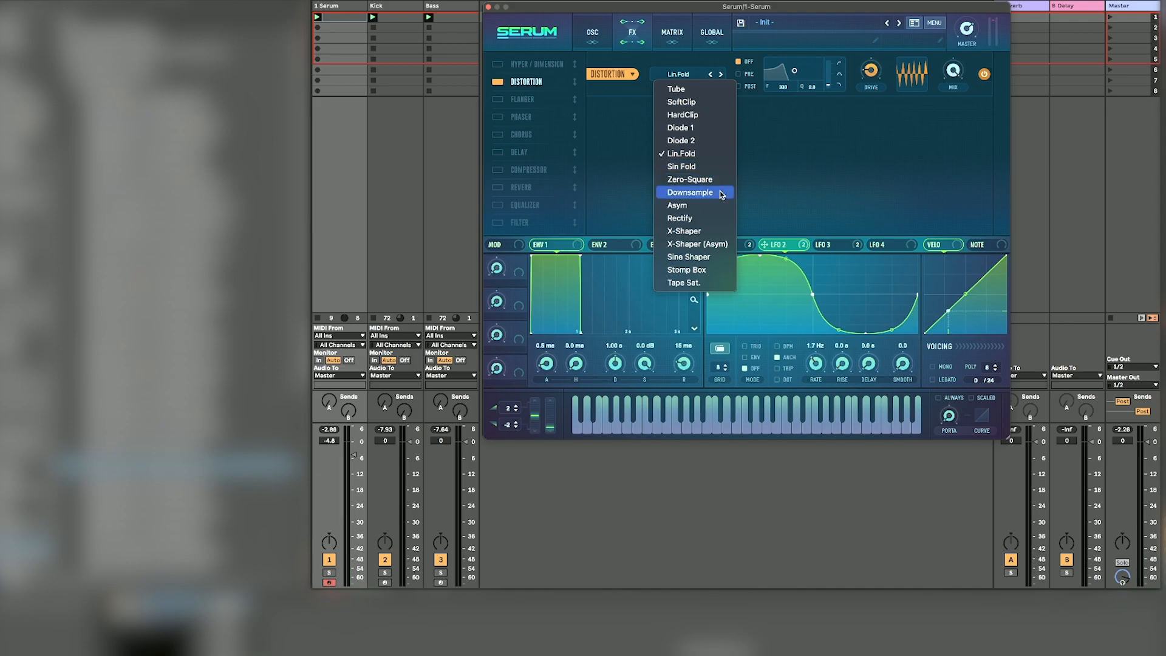
pyautogui.click(721, 192)
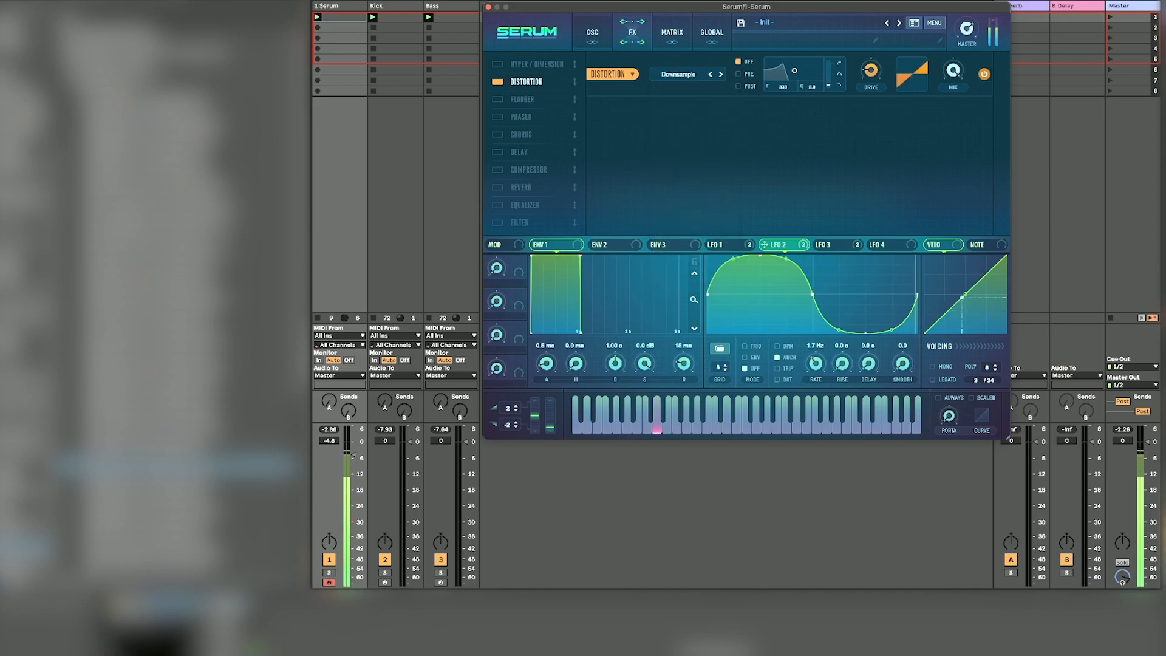
# Step: Adjust the distortion drive and assign Macro 3 to the distortion's drive and mix
pyautogui.moveTo(871, 70)
pyautogui.mouseDown()
pyautogui.moveTo(871, 54)
pyautogui.moveTo(871, 79)
pyautogui.mouseUp()
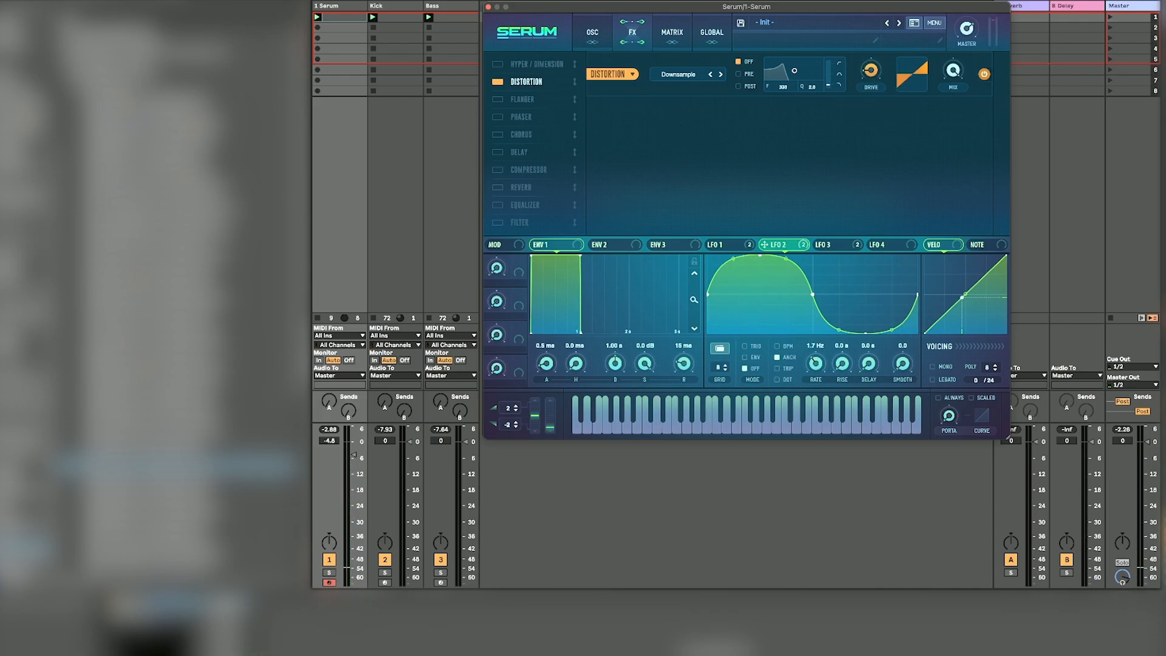
pyautogui.moveTo(518, 331)
pyautogui.mouseDown()
pyautogui.moveTo(826, 88)
pyautogui.moveTo(914, 97)
pyautogui.moveTo(872, 72)
pyautogui.mouseUp()
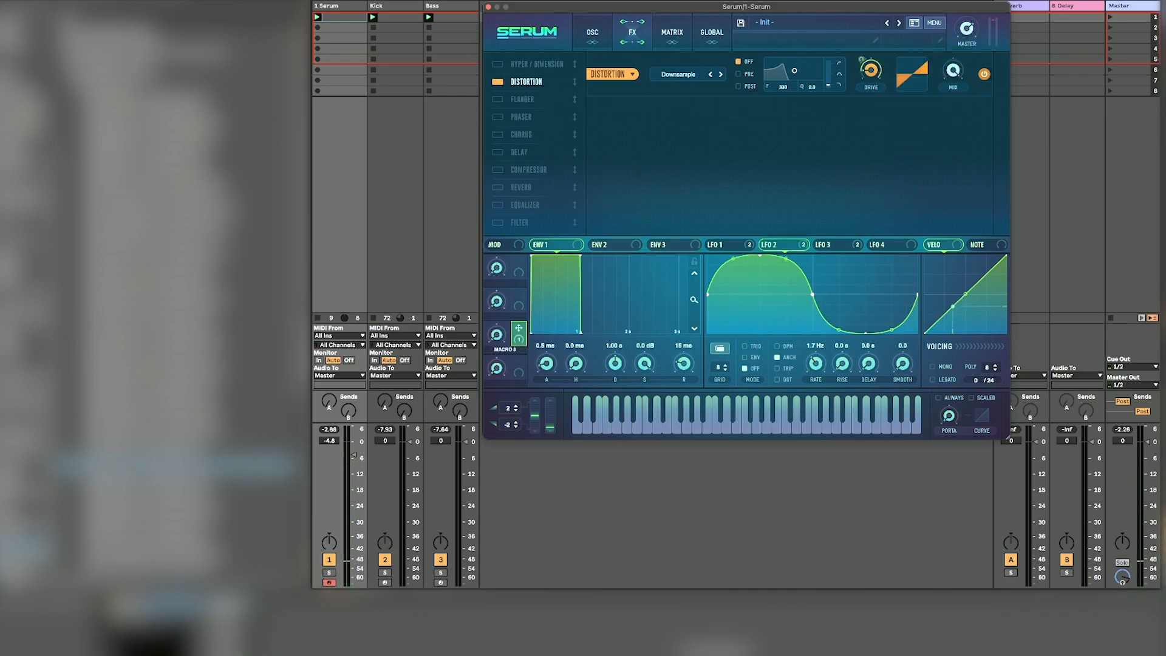
pyautogui.moveTo(871, 72)
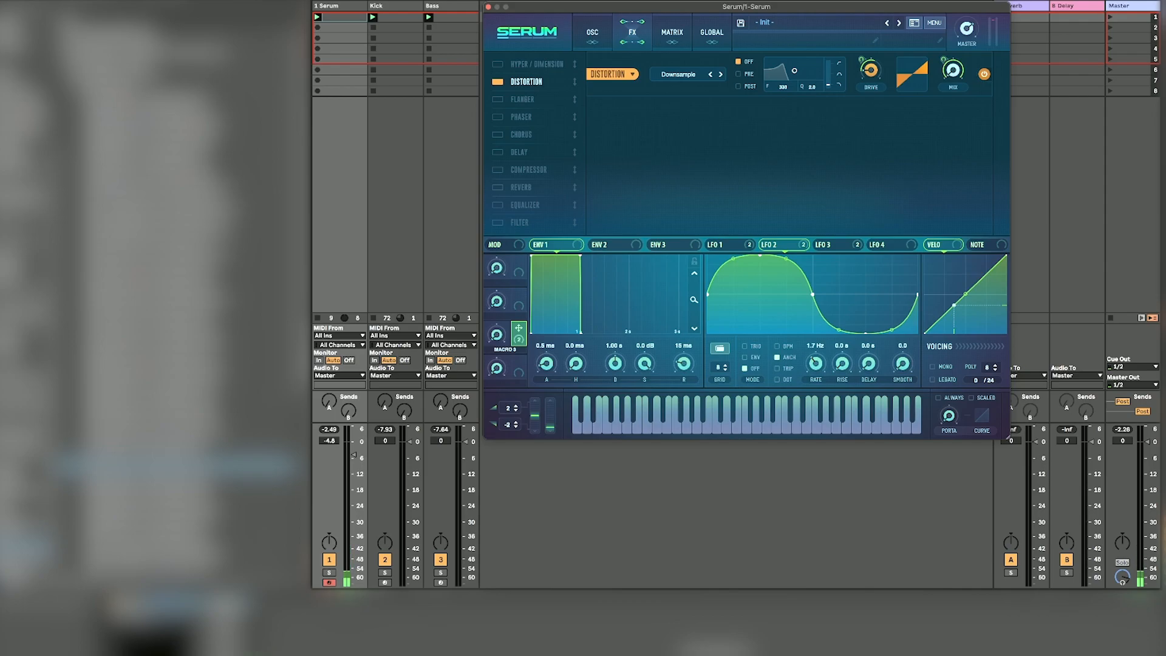
# Step: Enable the Phaser with reduced feedback and a frequency of about 151 Hz, and assign Macro 3 to its mix, set to 0%
pyautogui.click(498, 118)
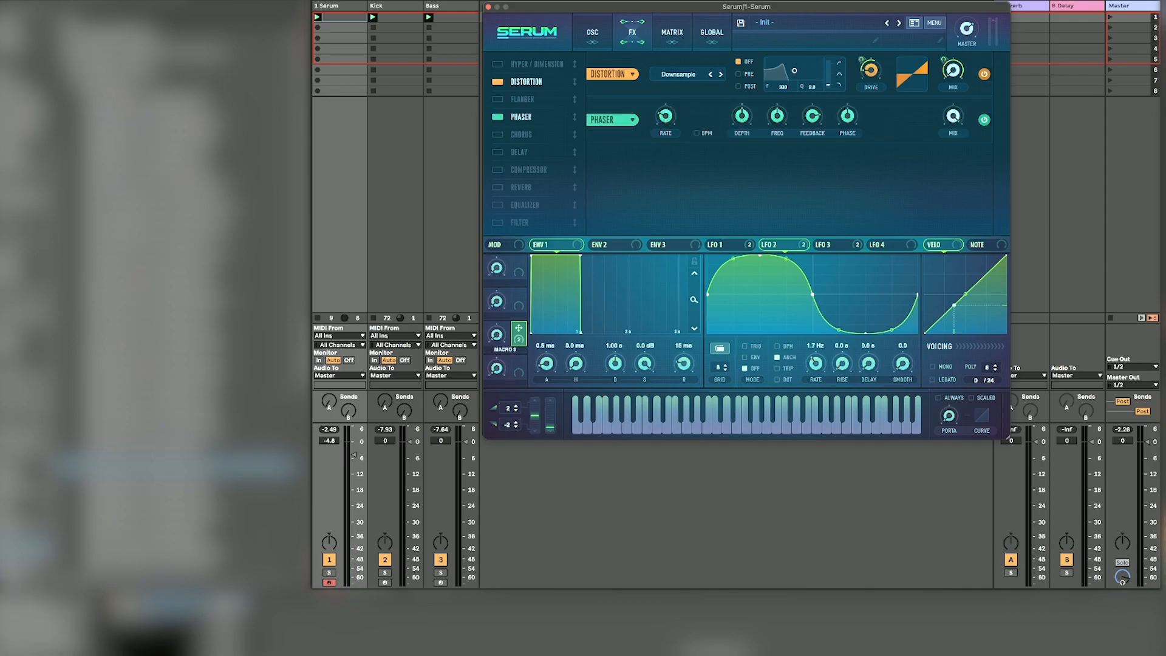
pyautogui.moveTo(742, 116); pyautogui.dragTo(741, 146)
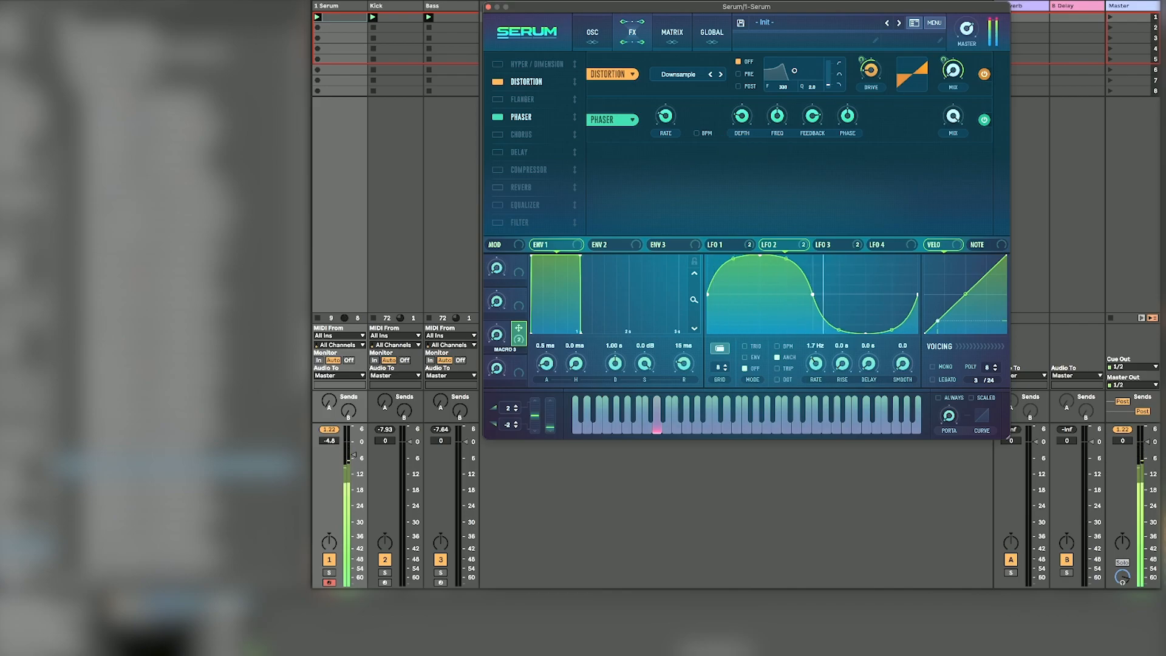
pyautogui.moveTo(813, 116); pyautogui.dragTo(777, 144)
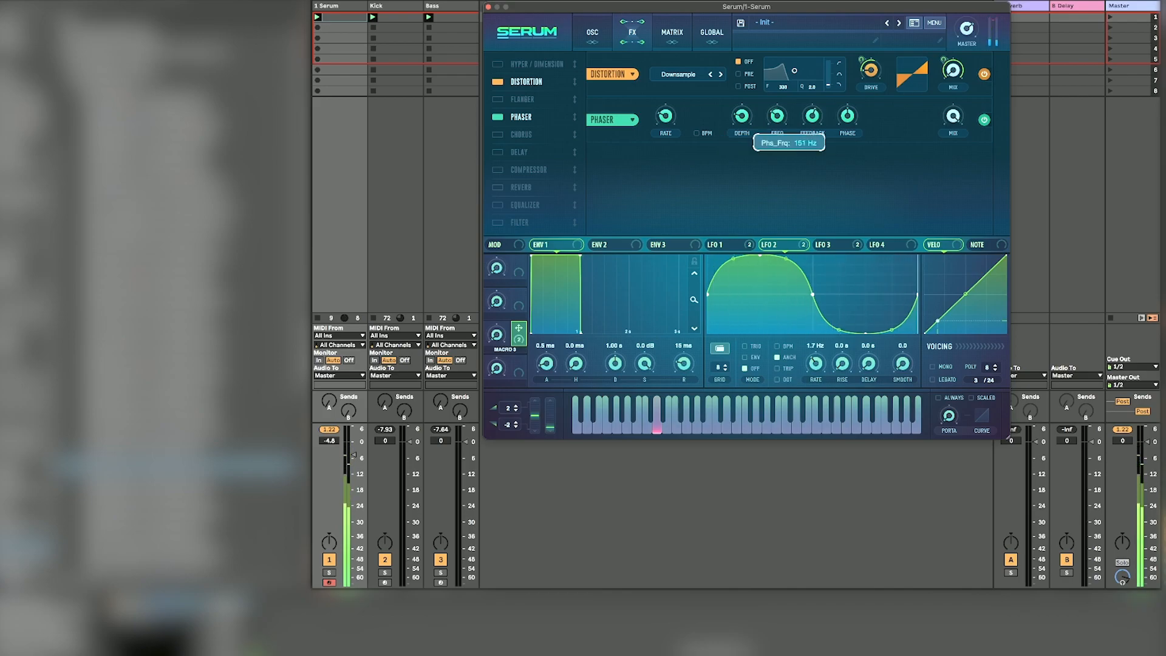
pyautogui.moveTo(742, 116)
pyautogui.moveTo(519, 328)
pyautogui.mouseDown()
pyautogui.moveTo(750, 262)
pyautogui.moveTo(953, 116)
pyautogui.moveTo(953, 207)
pyautogui.mouseUp()
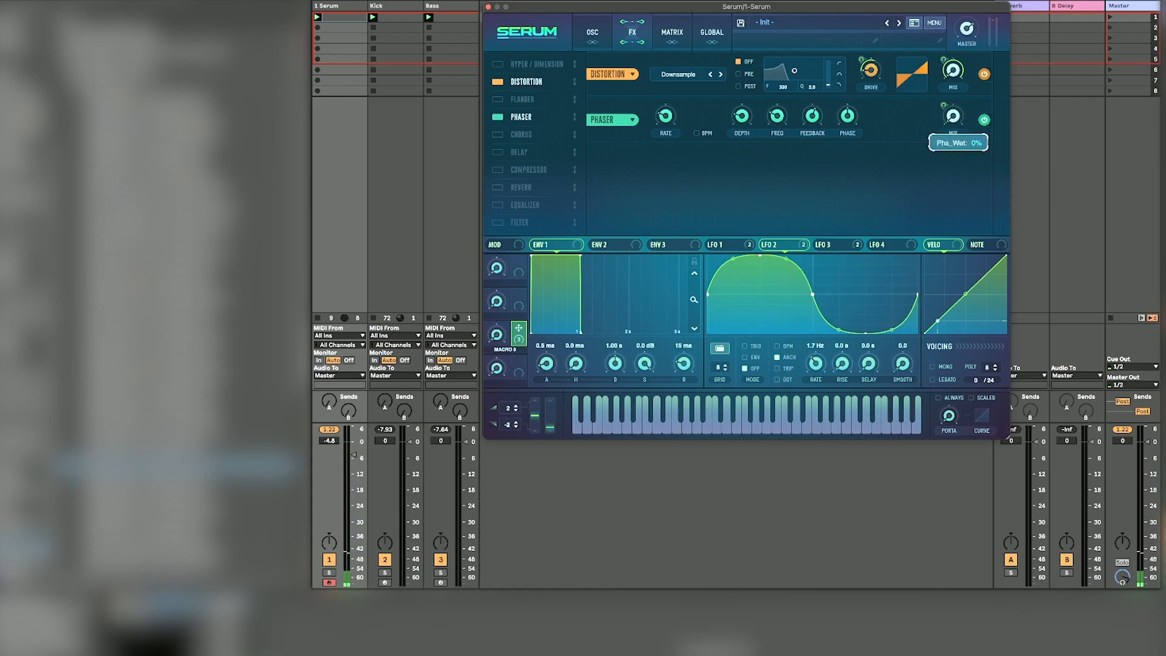
# Step: Increase Macro 3's modulation of the Phaser mix, and enable the Compressor in multiband mode with an adjusted threshold
pyautogui.moveTo(944, 105); pyautogui.dragTo(944, 43)
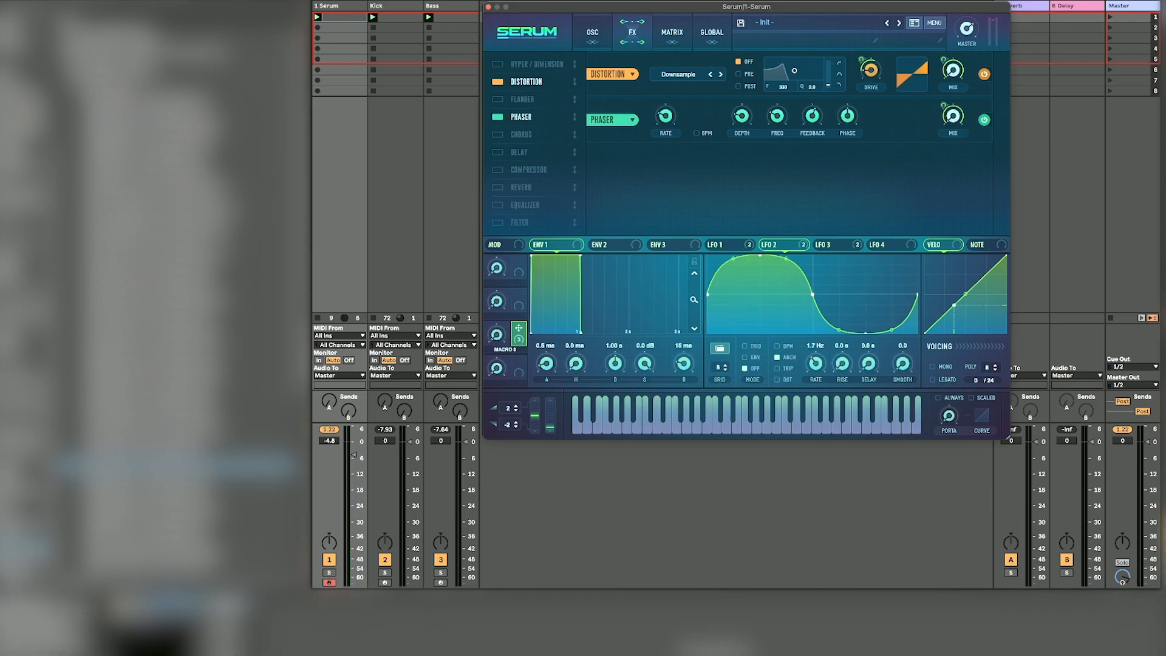
pyautogui.click(498, 170)
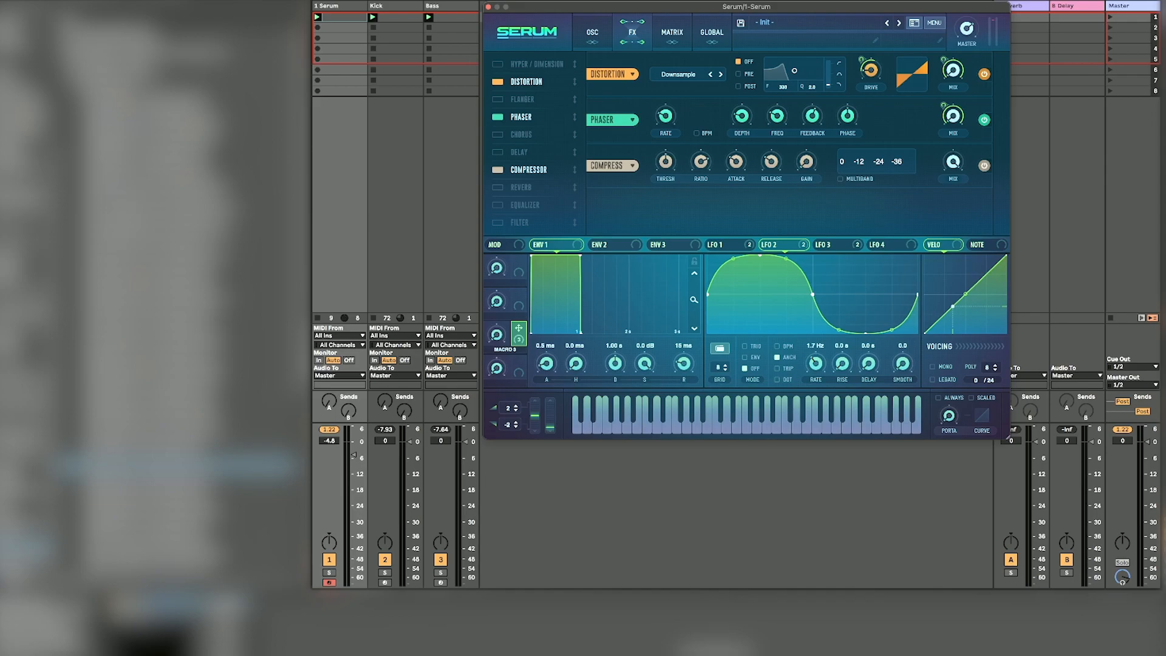
pyautogui.click(841, 179)
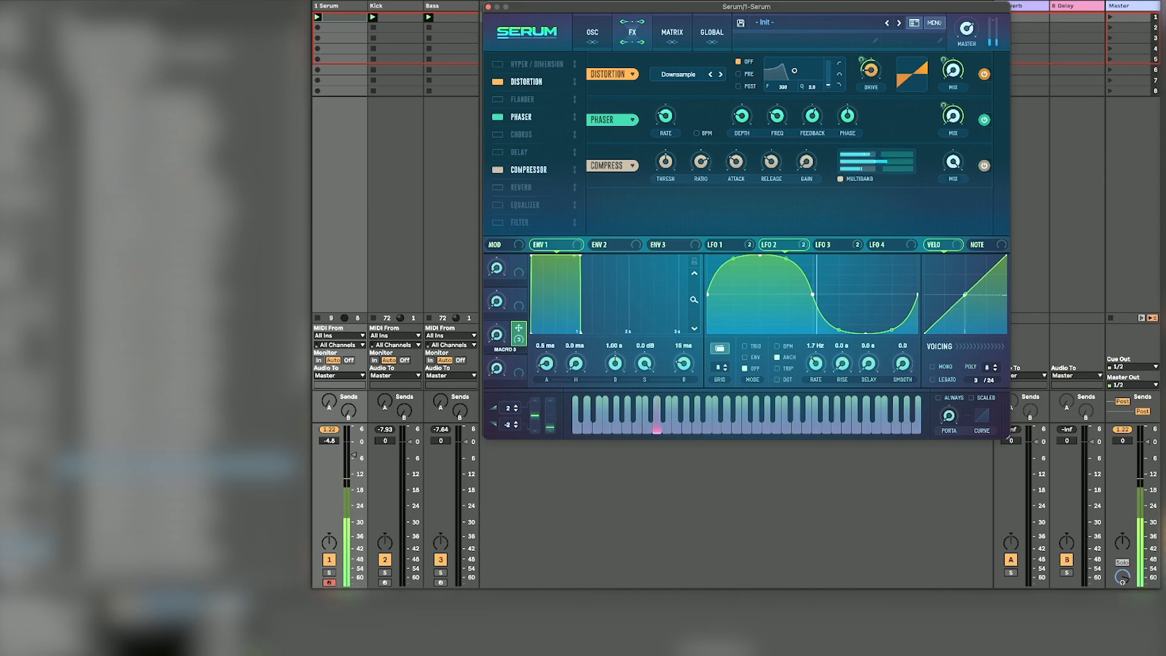
pyautogui.moveTo(665, 162)
pyautogui.moveTo(665, 162); pyautogui.dragTo(673, 181)
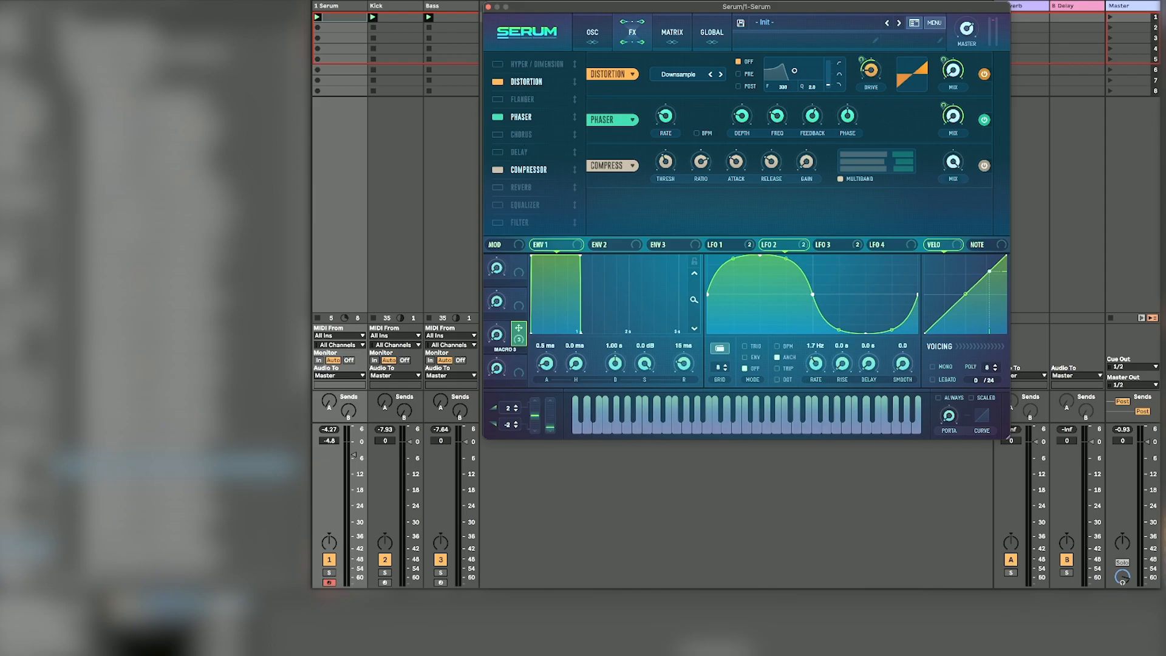
# Step: Enable the Filter effect, place it between the Phaser and the Compressor, and set its type to Cmb H6+
pyautogui.click(498, 223)
pyautogui.moveTo(520, 222); pyautogui.dragTo(520, 134)
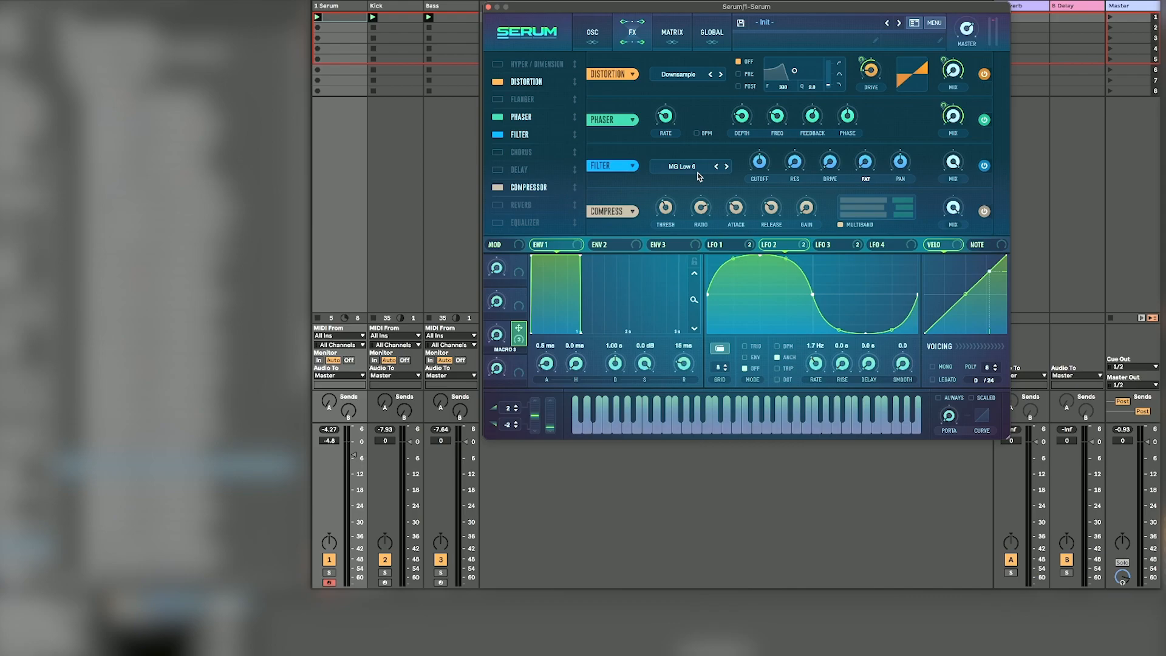
pyautogui.moveTo(852, 250)
pyautogui.click(682, 166)
pyautogui.moveTo(680, 195)
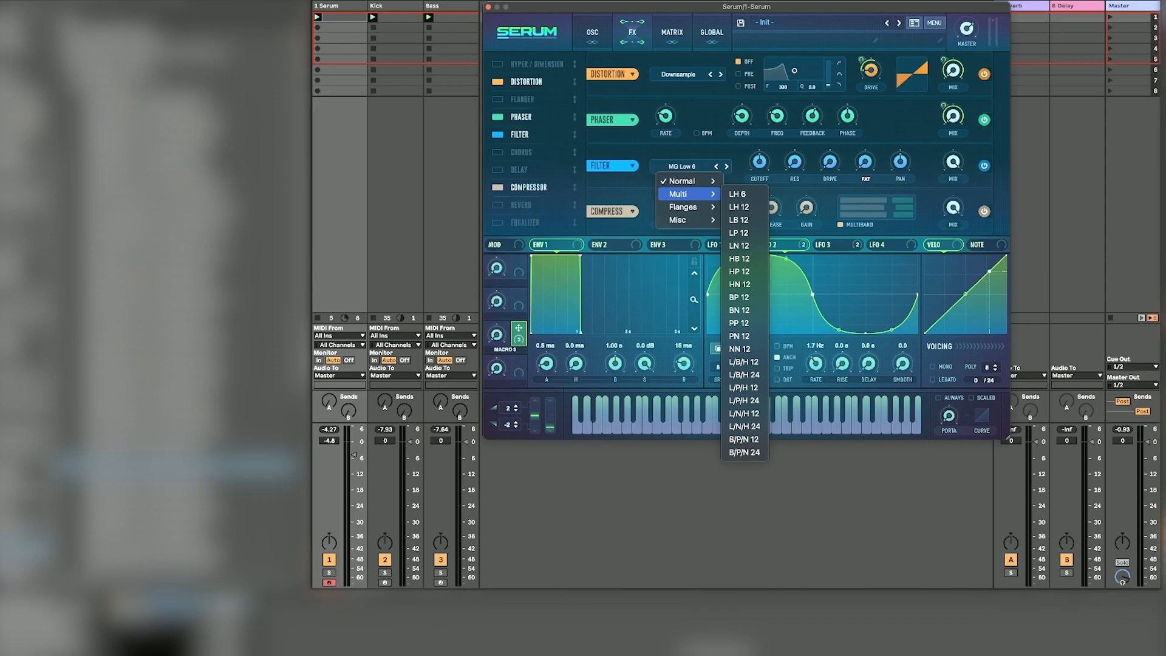
pyautogui.moveTo(680, 220)
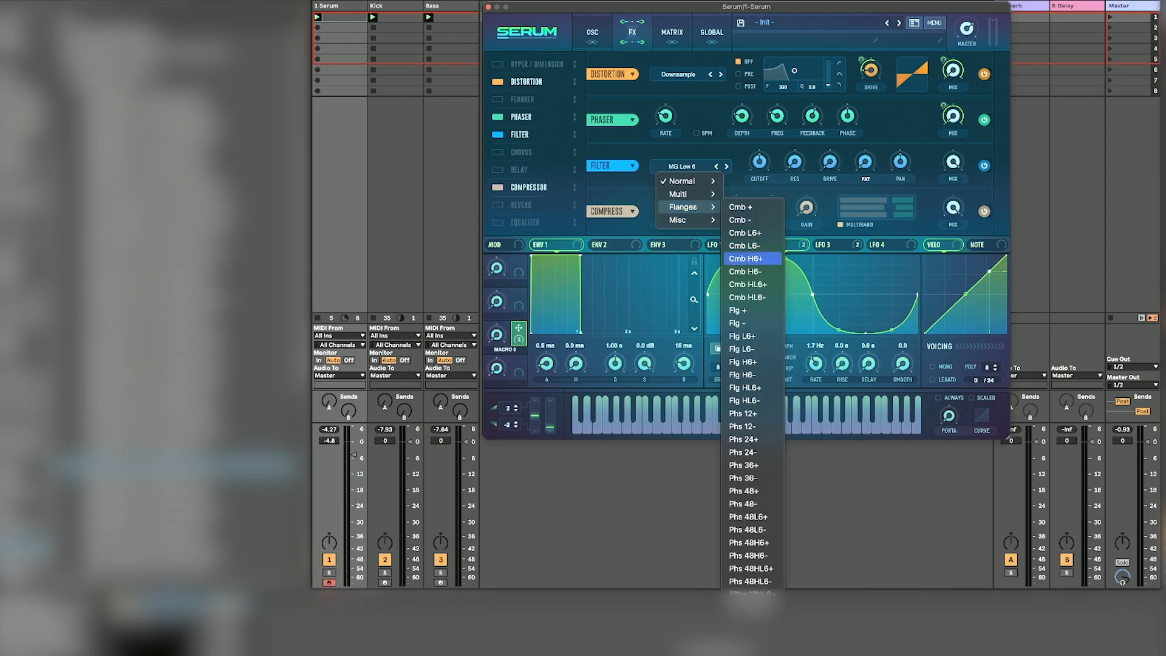
pyautogui.click(752, 259)
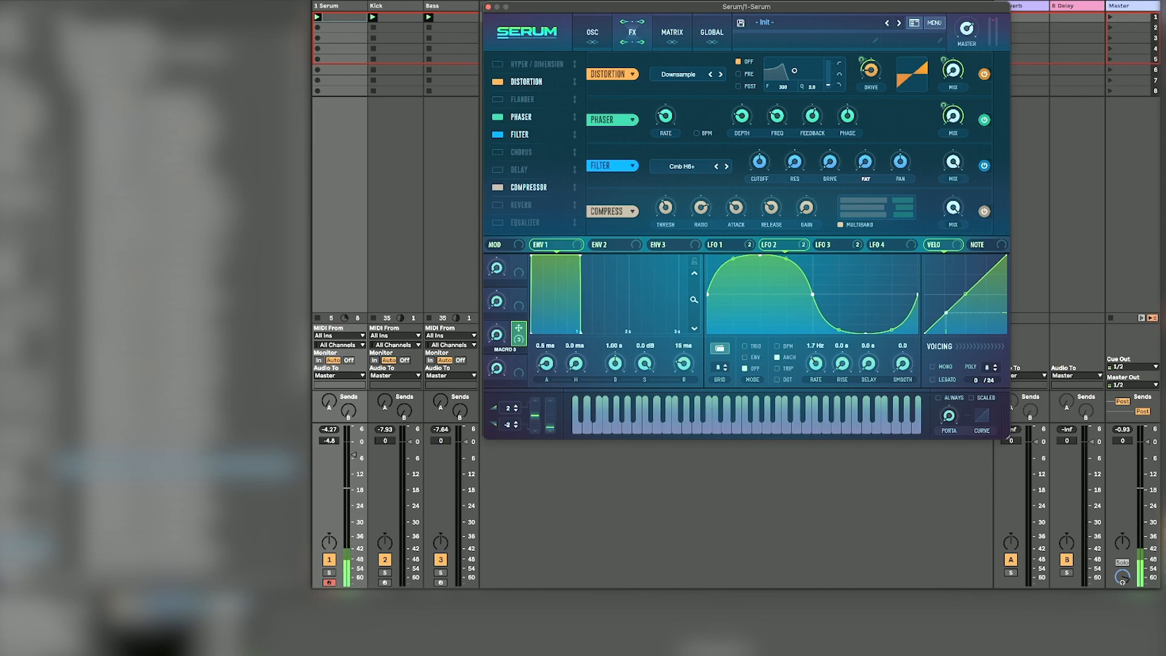
# Step: Raise the filter effect's resonance and adjust its cutoff
pyautogui.moveTo(794, 163); pyautogui.dragTo(794, 110)
pyautogui.moveTo(794, 162); pyautogui.dragTo(795, 150)
pyautogui.moveTo(759, 162); pyautogui.dragTo(782, 224)
pyautogui.moveTo(759, 162); pyautogui.dragTo(758, 139)
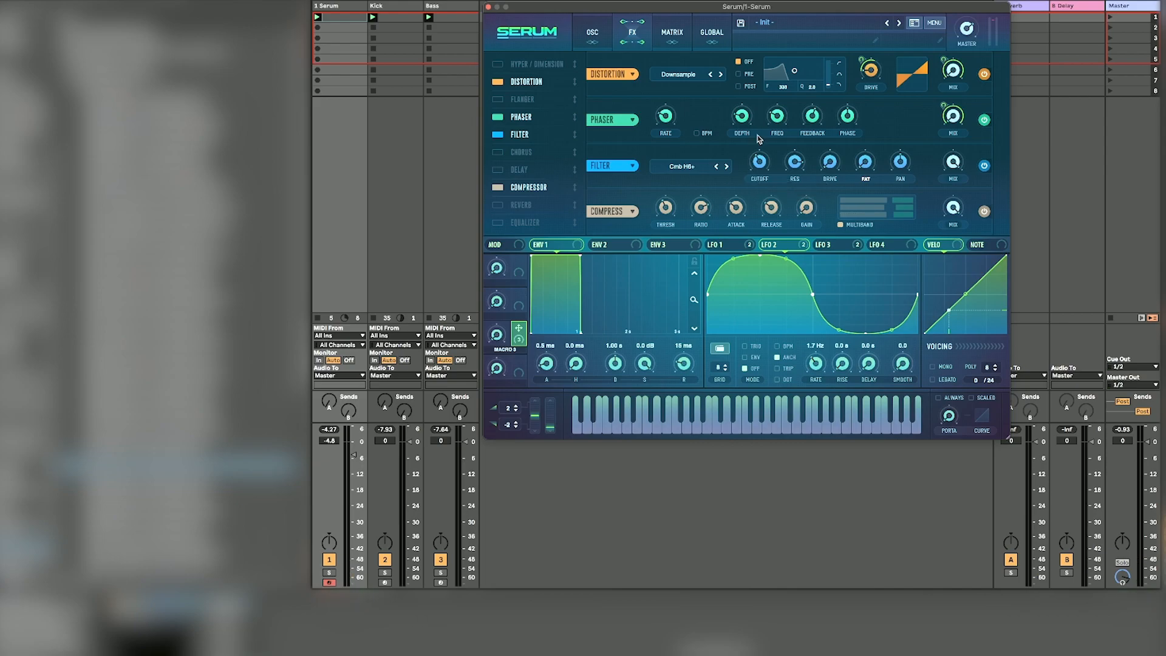
# Step: Assign Chaos1 as a modulation source to the filter effect's cutoff and check the route in the modulation matrix
pyautogui.rightClick(760, 162)
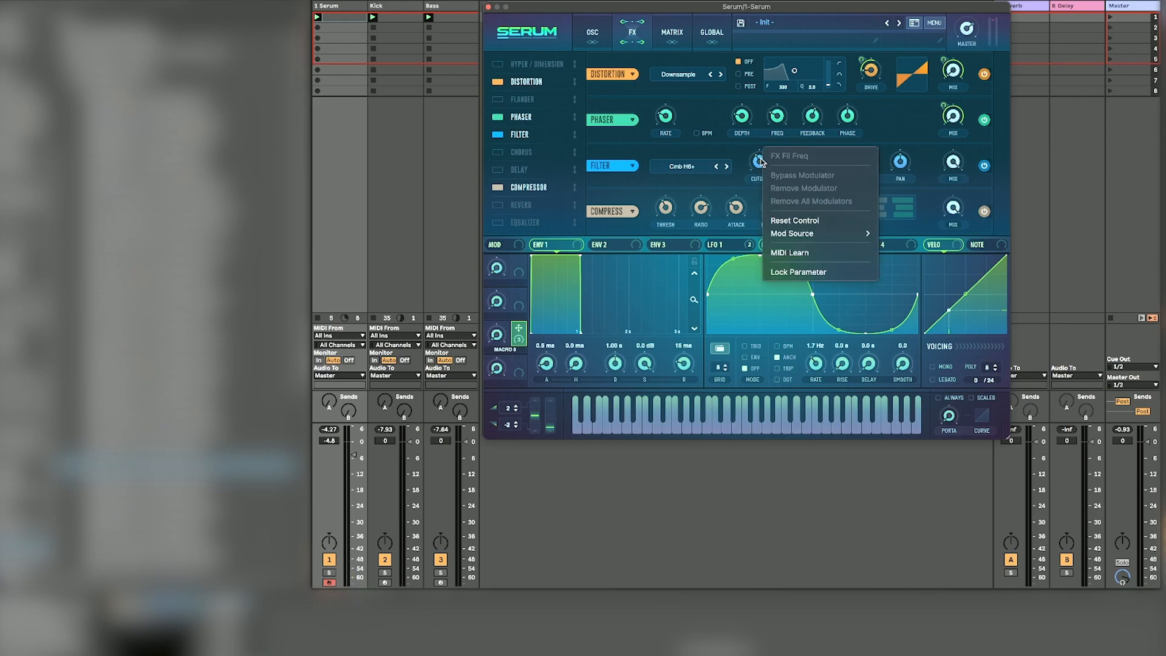
pyautogui.moveTo(802, 233)
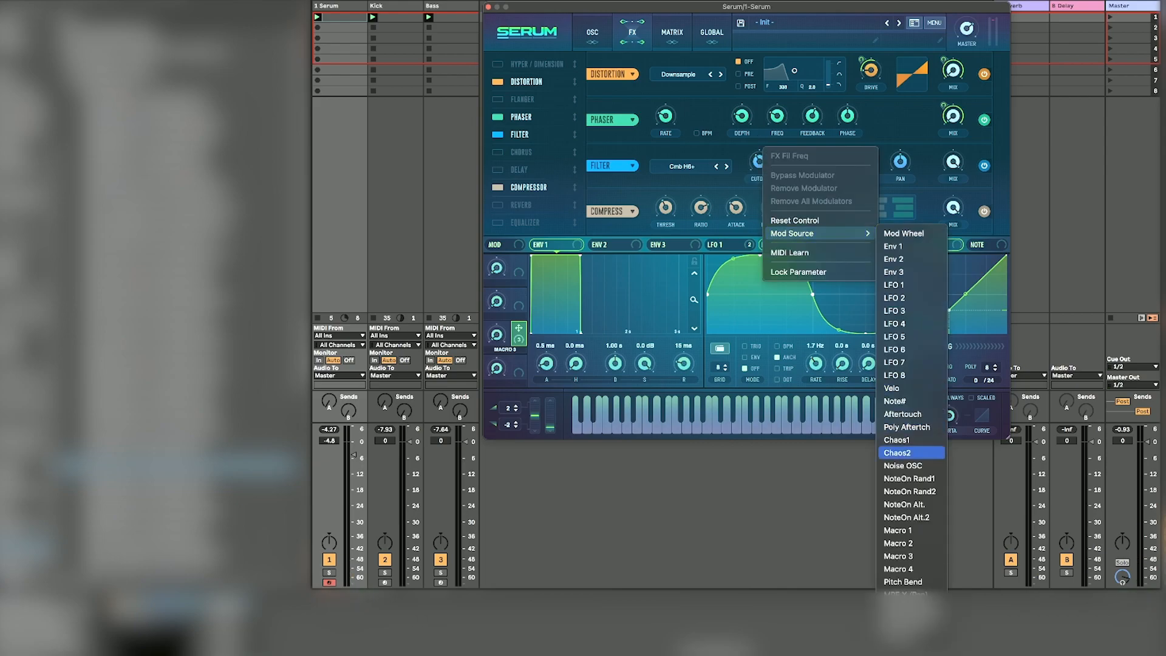
pyautogui.click(909, 451)
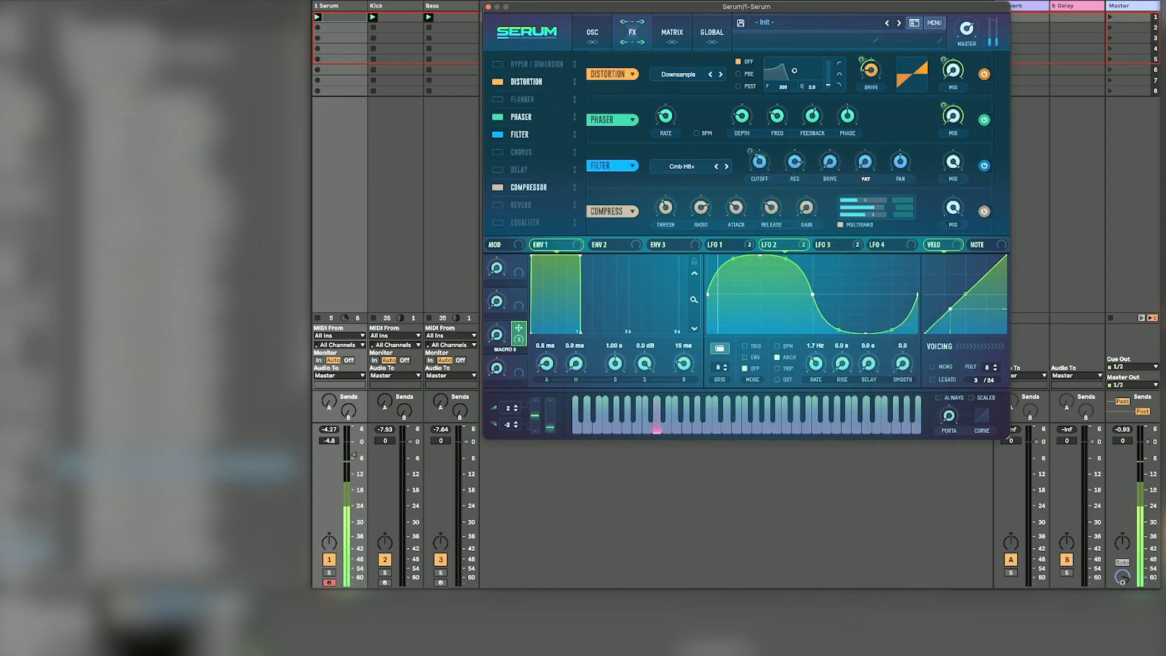
pyautogui.click(672, 32)
pyautogui.scroll(-5, 511, 176)
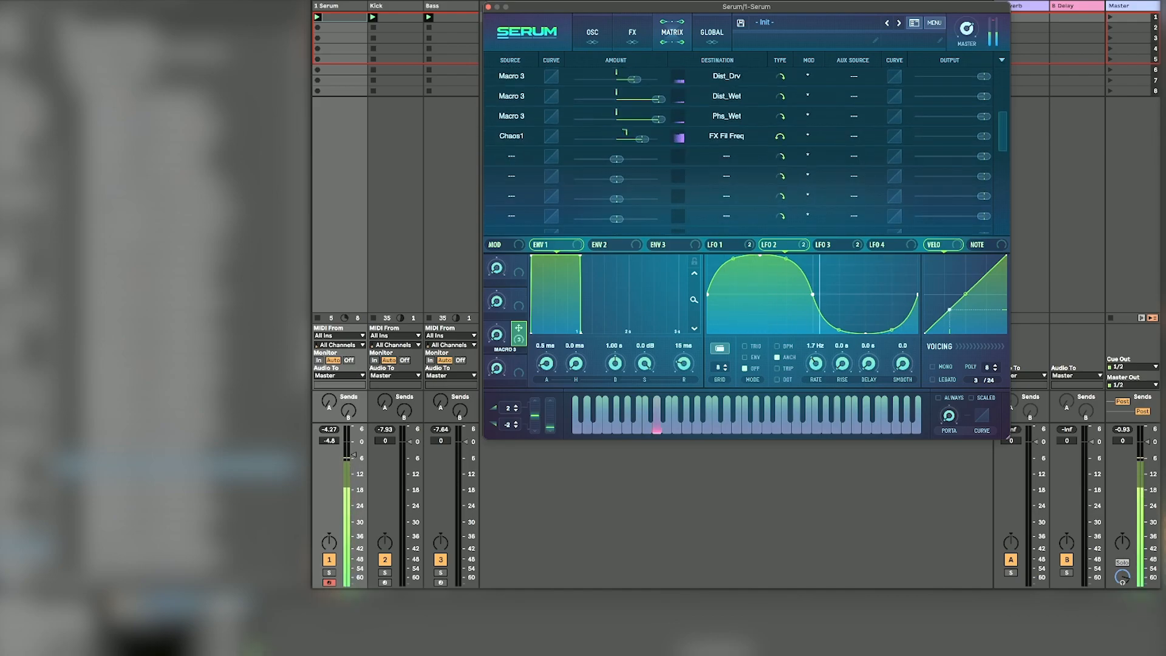
pyautogui.click(638, 41)
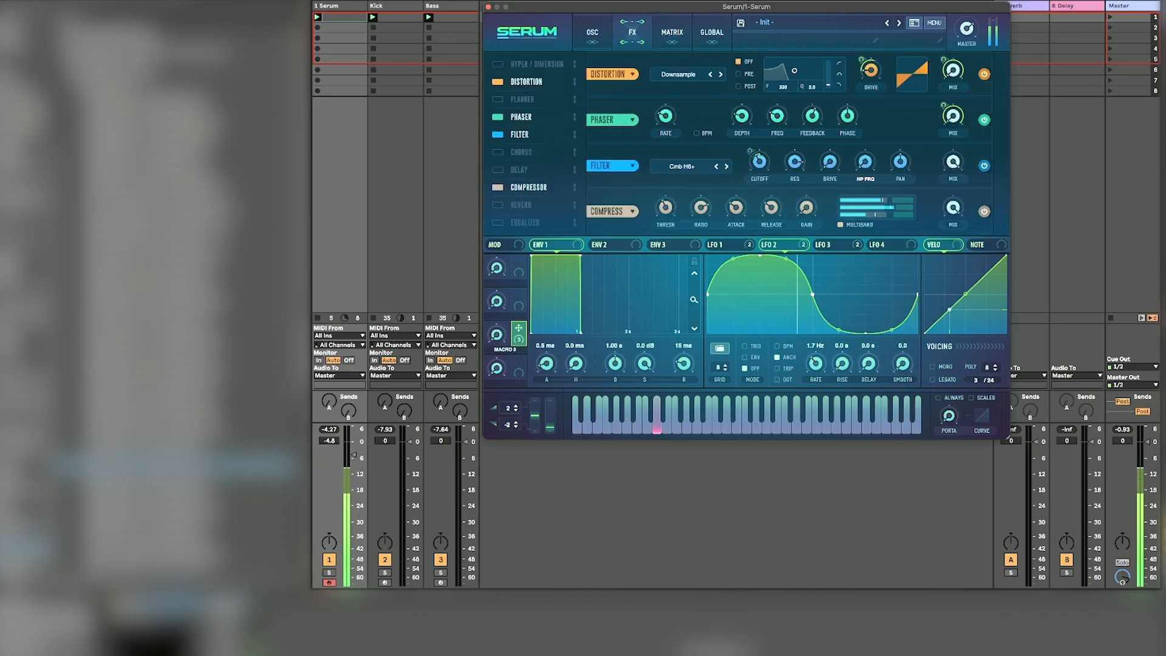
# Step: Try the Cmb L6- filter type while adjusting resonance and HP frequency, and return the type to Cmb H6+
pyautogui.click(717, 167)
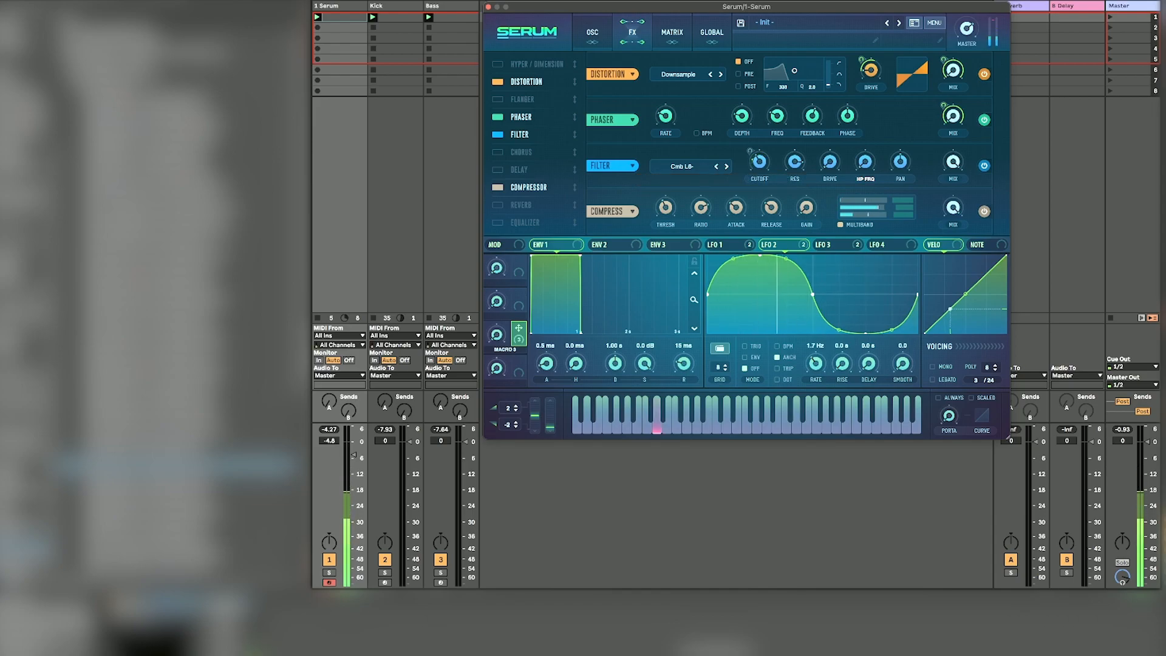
pyautogui.moveTo(865, 162); pyautogui.dragTo(865, 170)
pyautogui.moveTo(794, 163); pyautogui.dragTo(760, 163)
pyautogui.moveTo(865, 161); pyautogui.dragTo(795, 160)
pyautogui.click(727, 166)
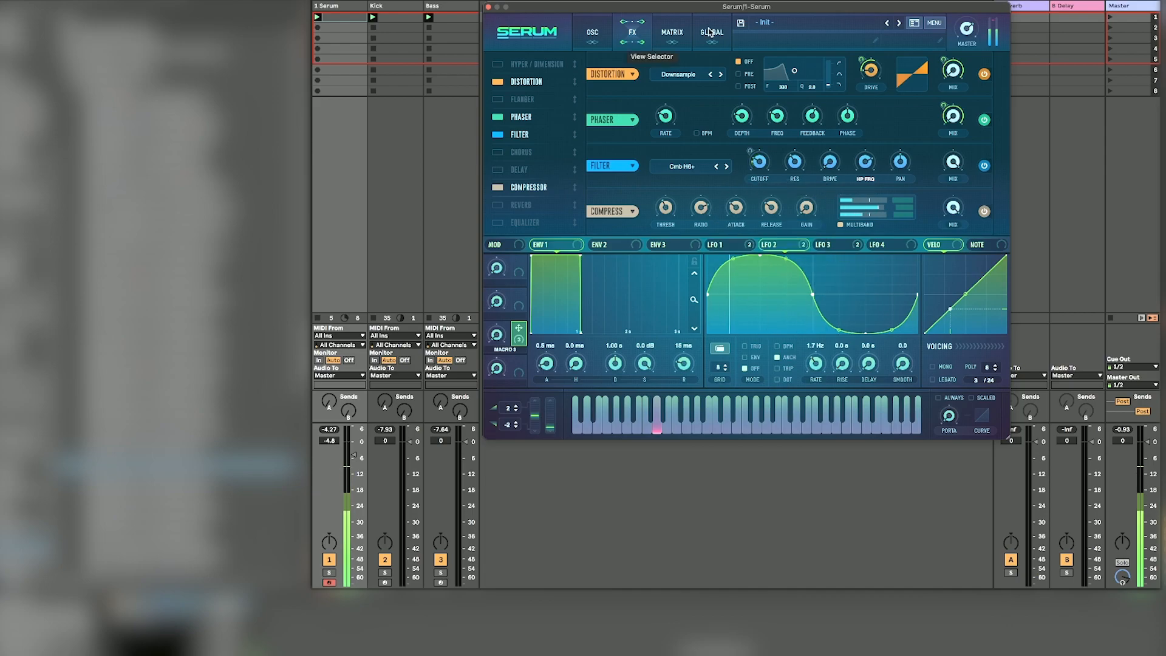
# Step: Set Chaos1's modulation amount on the FX filter frequency to 80, the filter's HP frequency to 55% and its cutoff to about 107 Hz
pyautogui.click(642, 41)
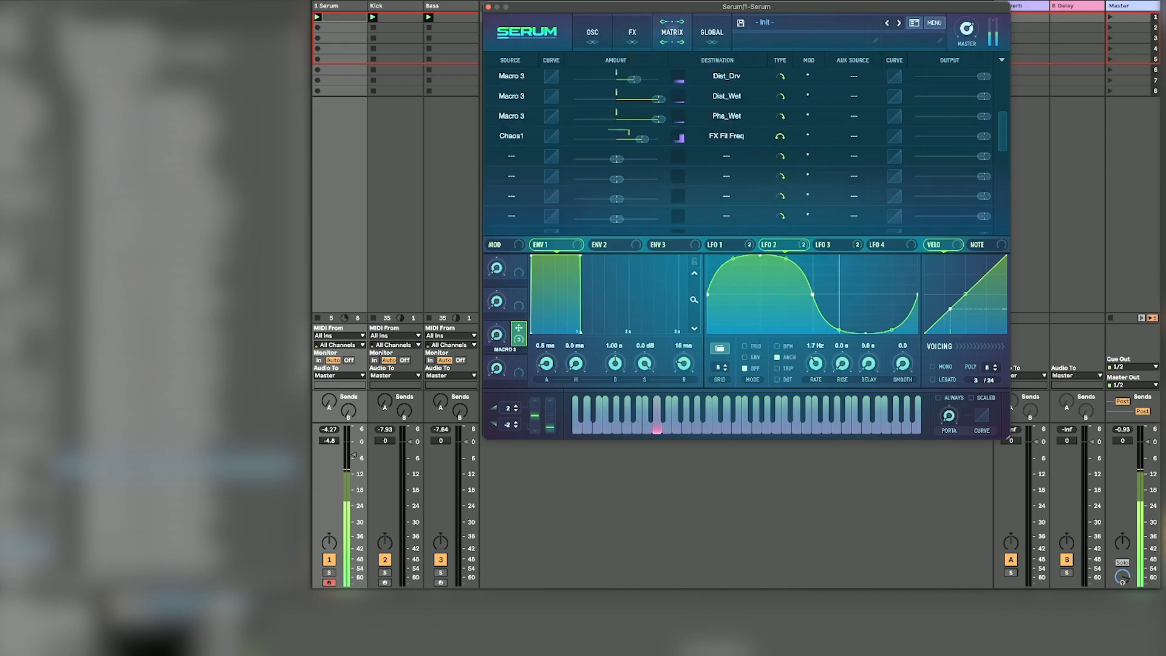
pyautogui.moveTo(647, 138)
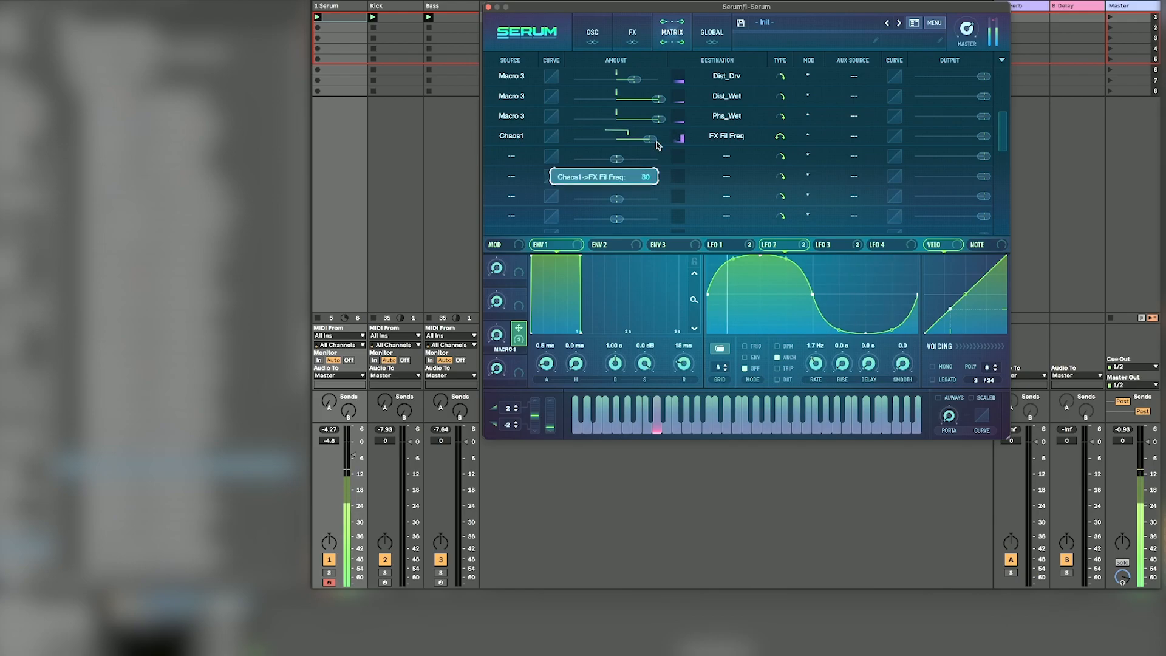
pyautogui.click(593, 33)
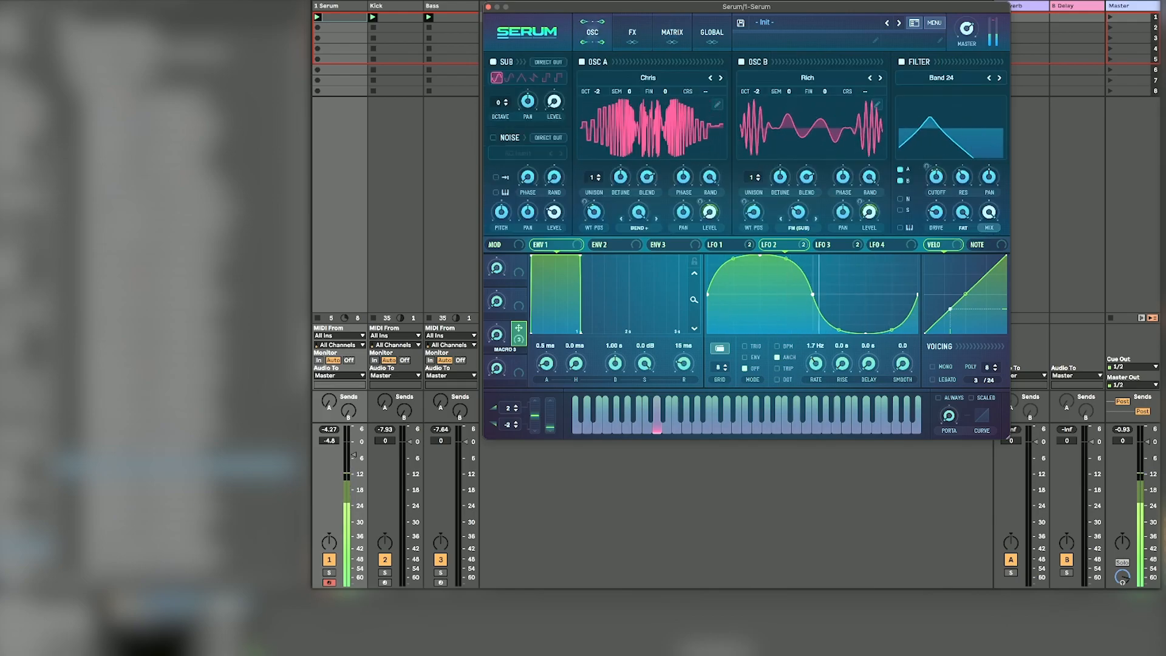
pyautogui.click(633, 33)
pyautogui.doubleClick(866, 162)
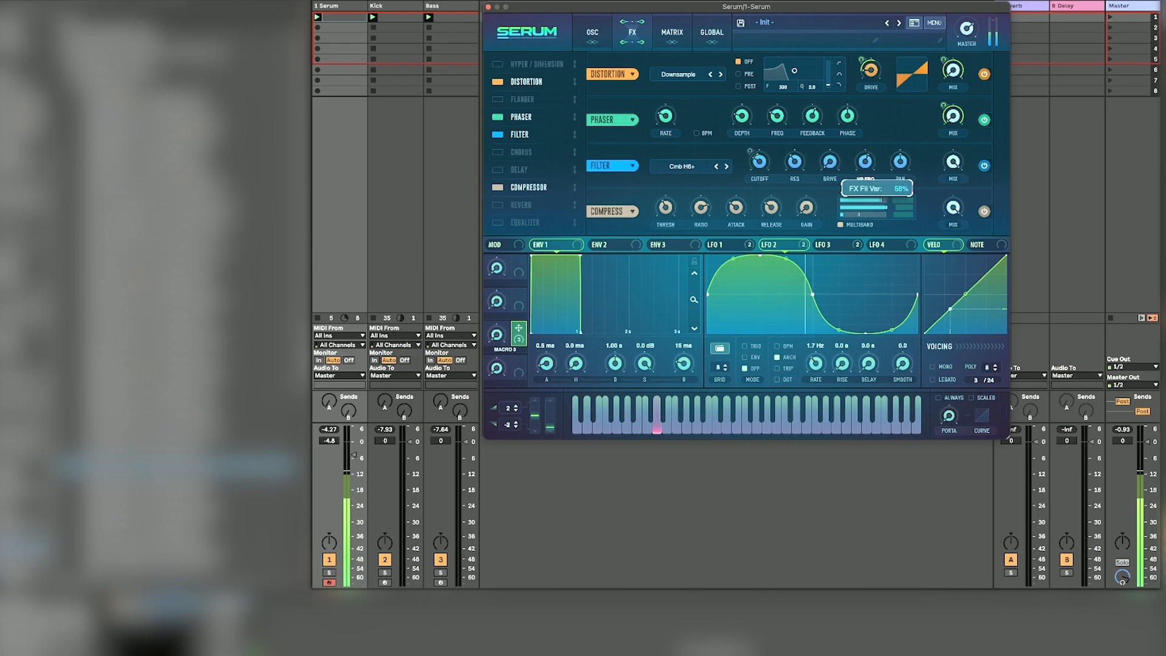
pyautogui.moveTo(760, 162); pyautogui.dragTo(759, 160)
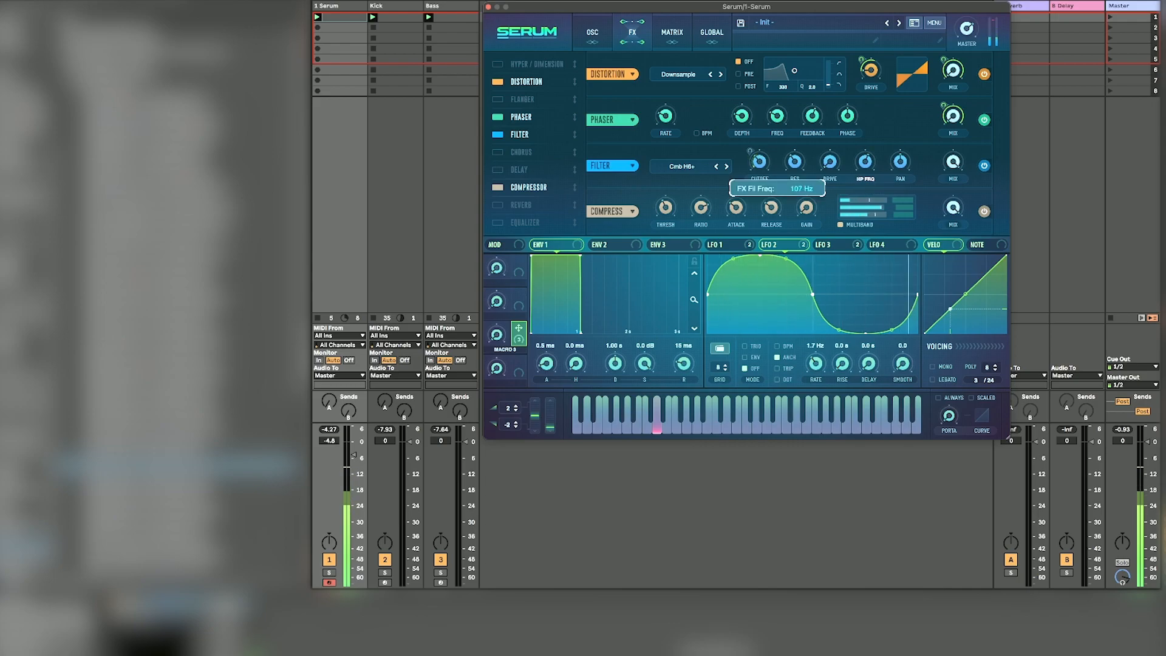
# Step: Assign LFO 3 to the filter effect's cutoff and fine-tune the filter's cutoff and drive
pyautogui.moveTo(827, 244); pyautogui.dragTo(759, 161)
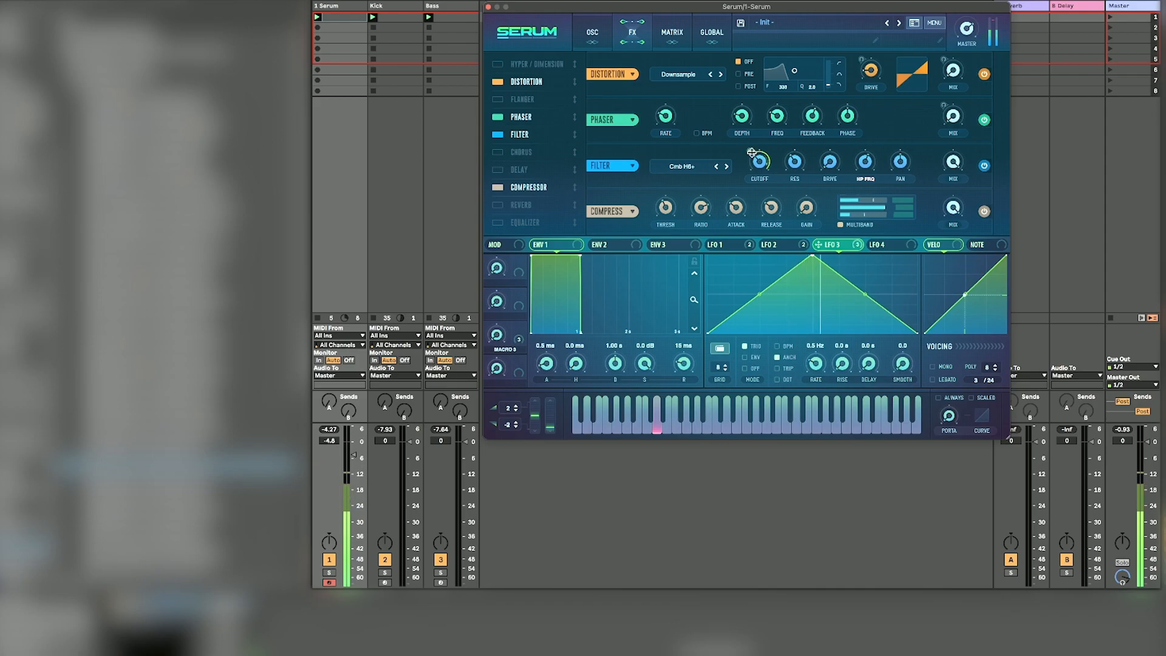
pyautogui.moveTo(752, 152)
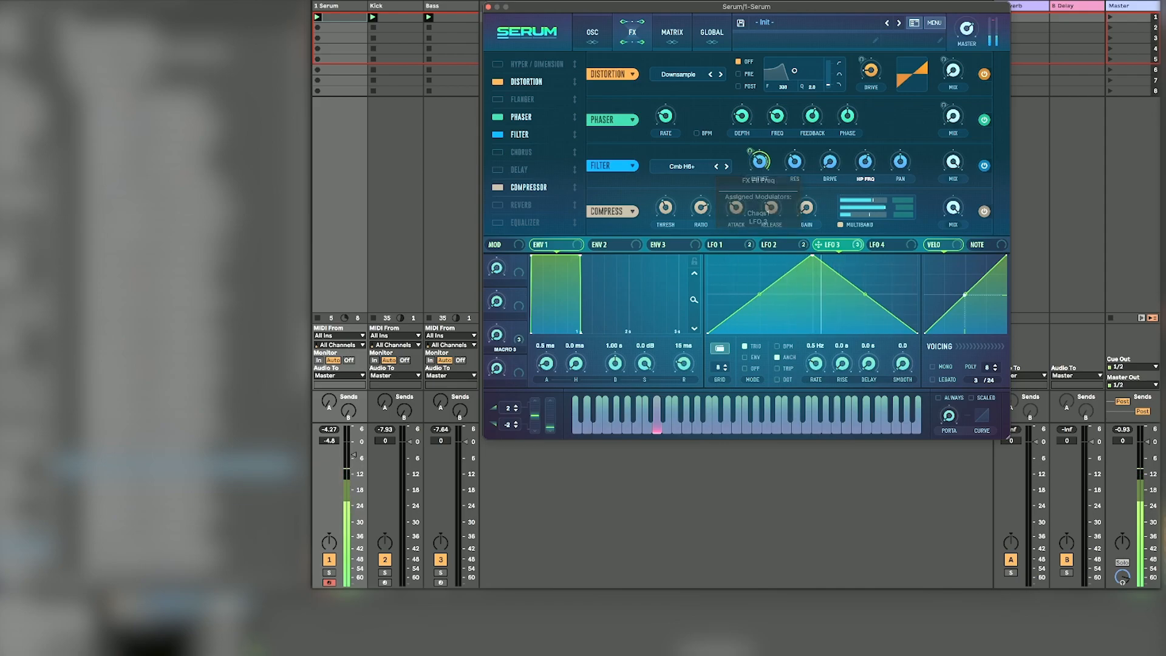
pyautogui.moveTo(759, 162); pyautogui.dragTo(759, 161)
pyautogui.moveTo(830, 161); pyautogui.dragTo(795, 161)
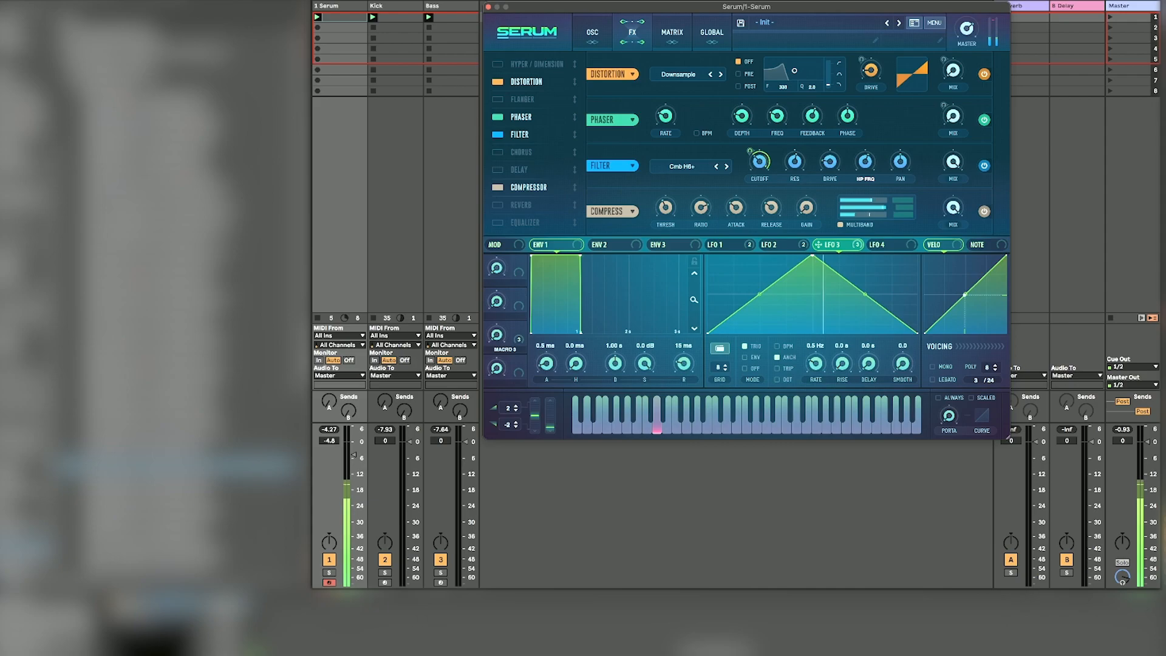
# Step: Reshape LFO 4 into a rising ramp and modulate its curve with Chaos1 through LFO Bus 3
pyautogui.click(878, 245)
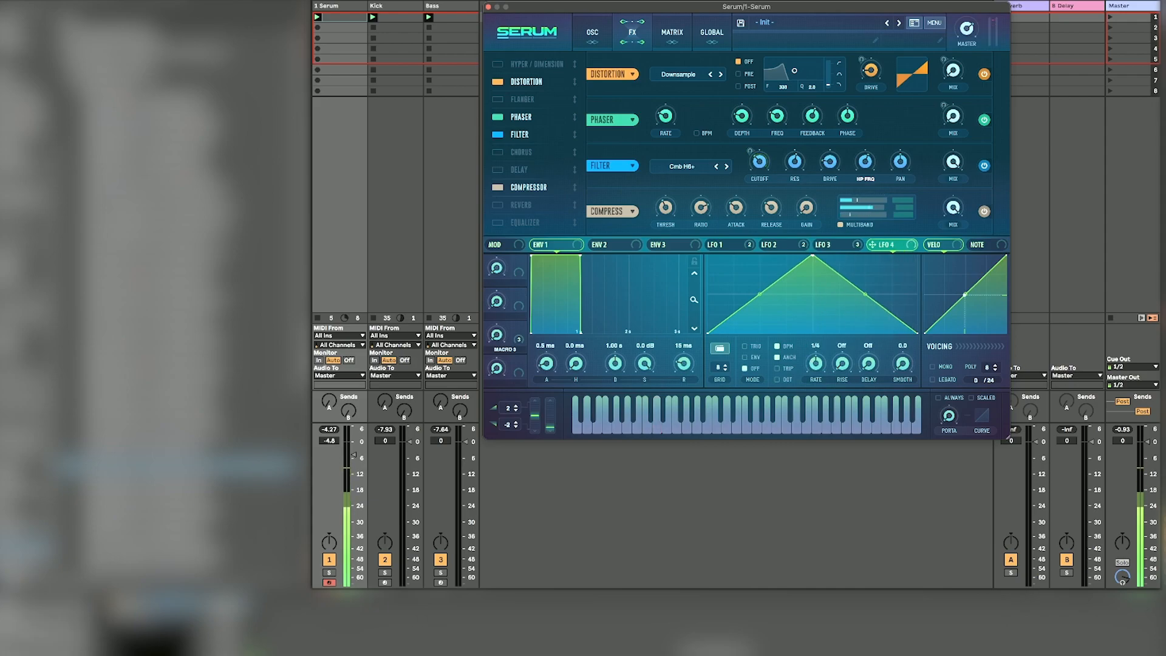
pyautogui.click(593, 34)
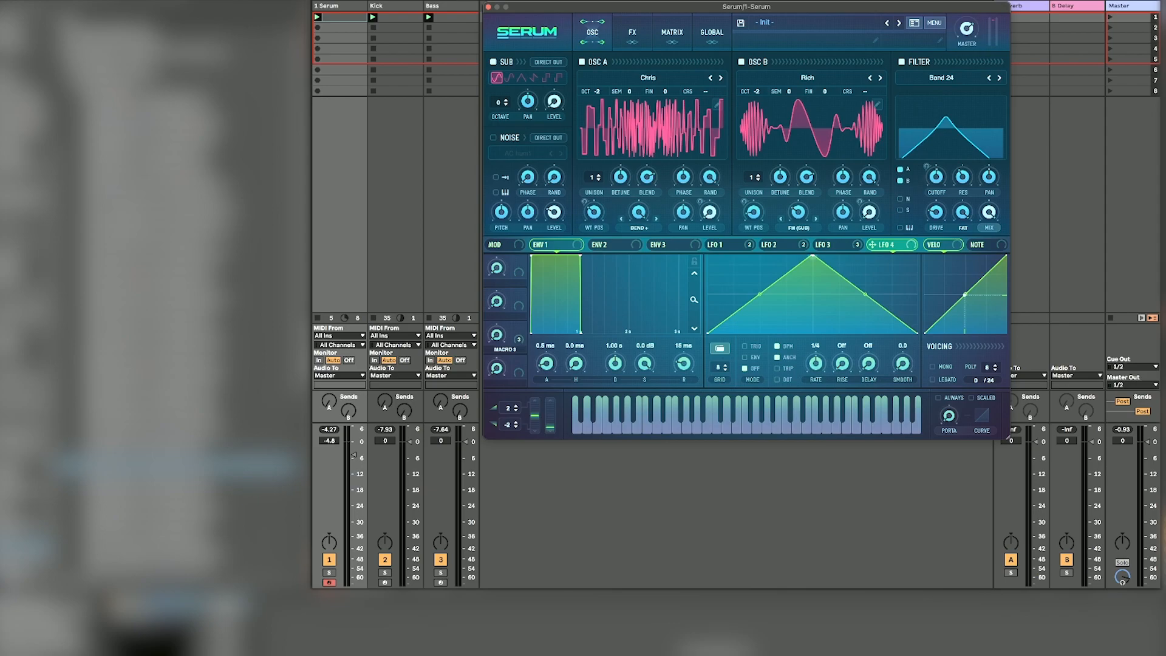
pyautogui.moveTo(813, 256); pyautogui.dragTo(917, 256)
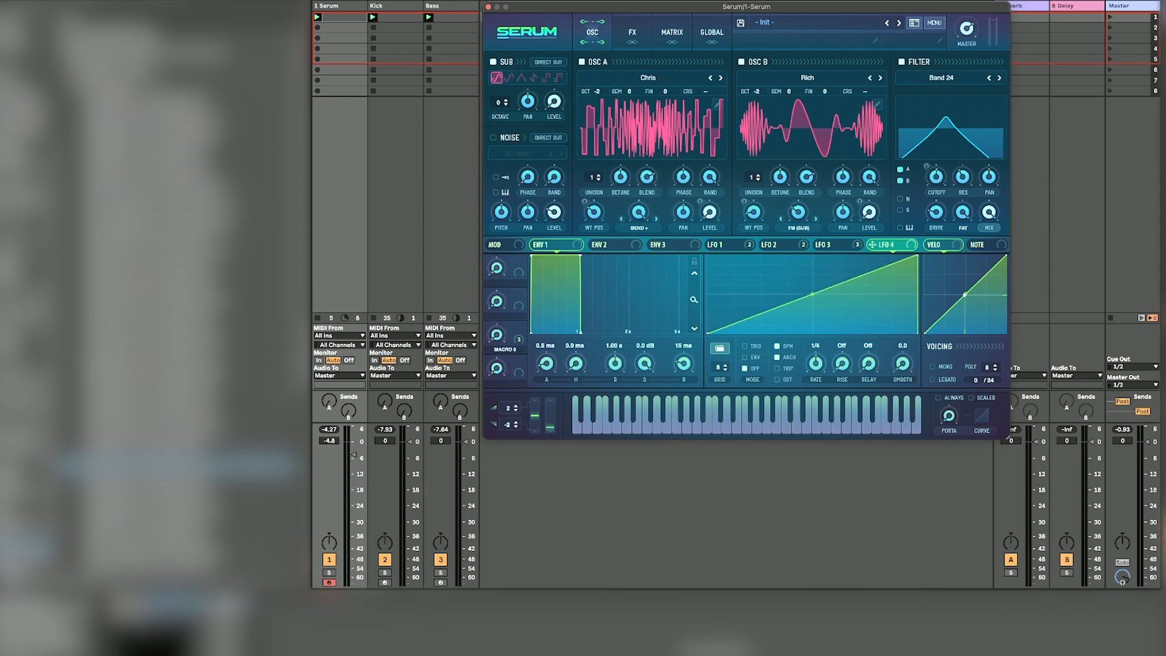
pyautogui.rightClick(808, 293)
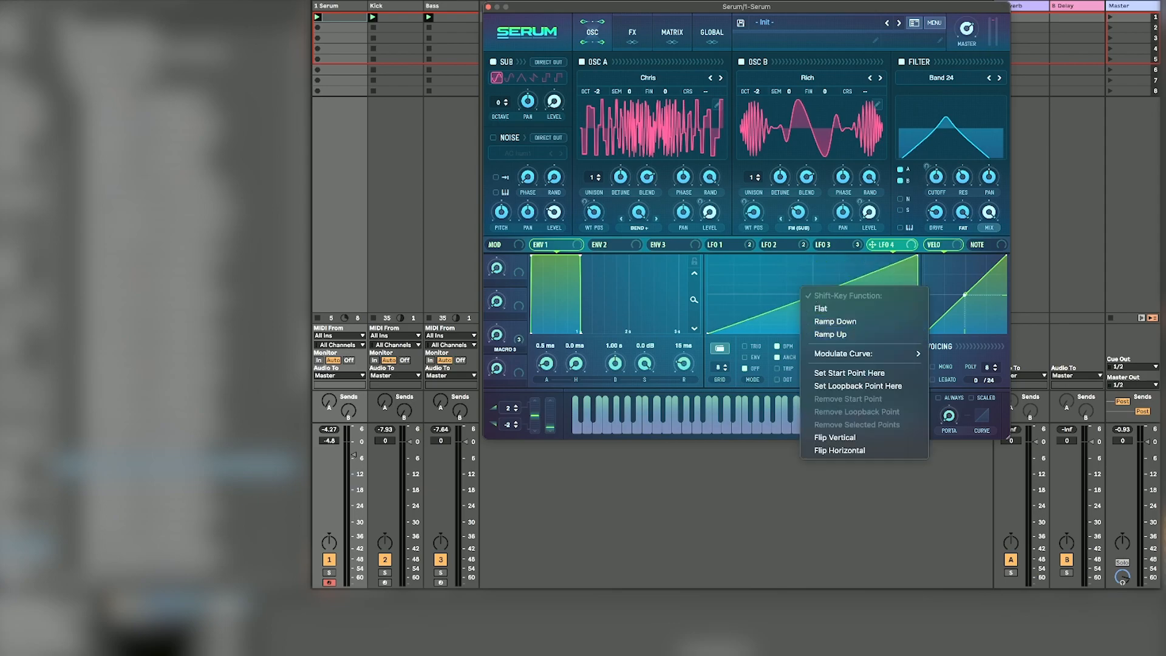
pyautogui.moveTo(863, 353)
pyautogui.moveTo(960, 379)
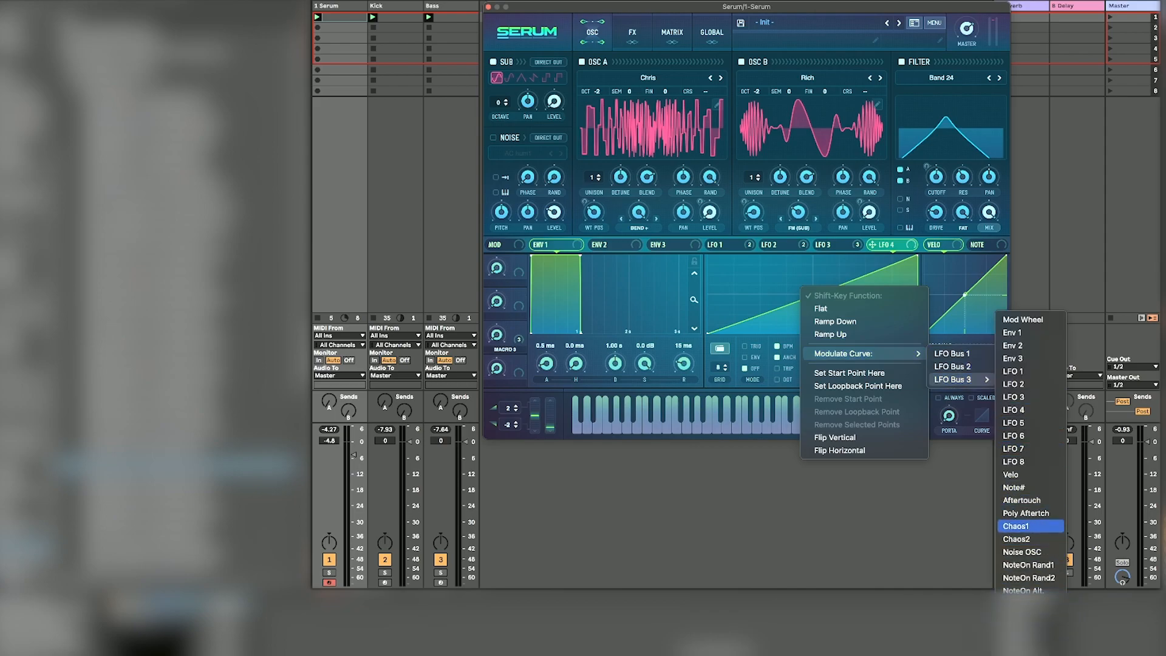
pyautogui.click(1031, 526)
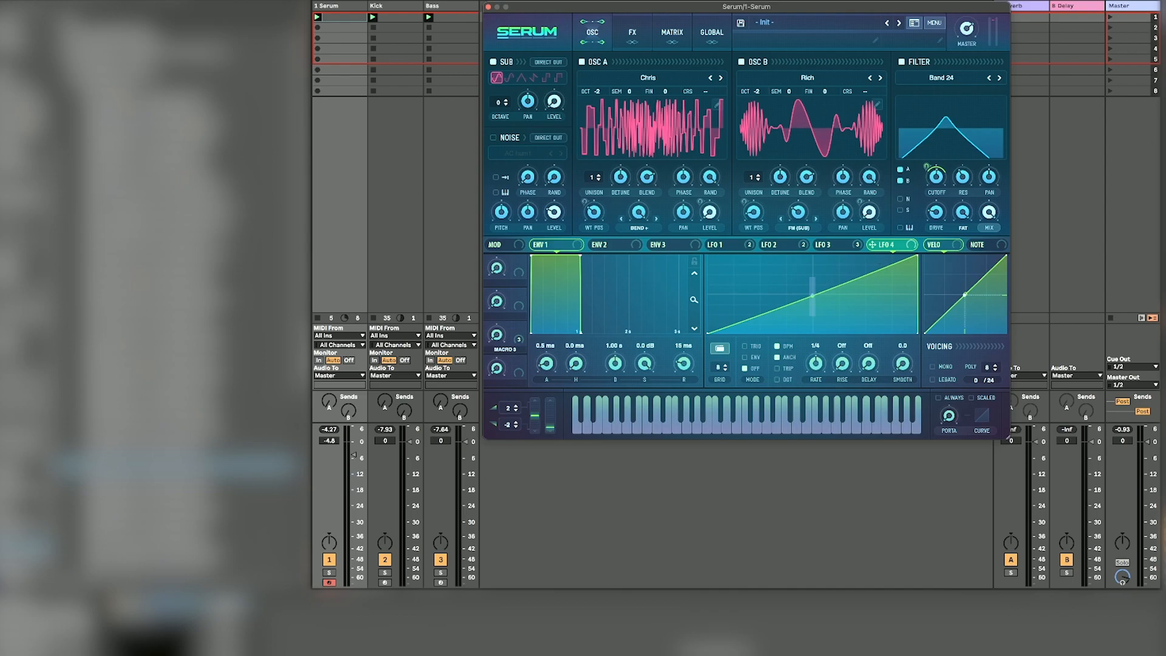
# Step: Add a modulation matrix route from LFO 4 to the global Amp. destination
pyautogui.click(672, 32)
pyautogui.click(512, 196)
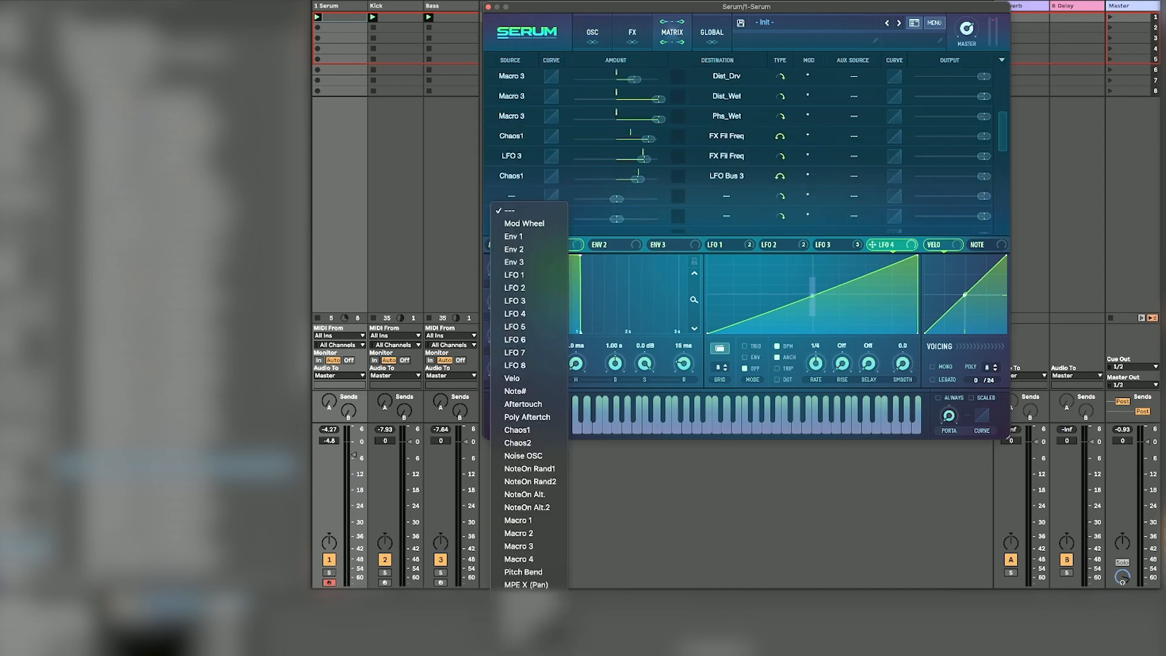
pyautogui.click(538, 314)
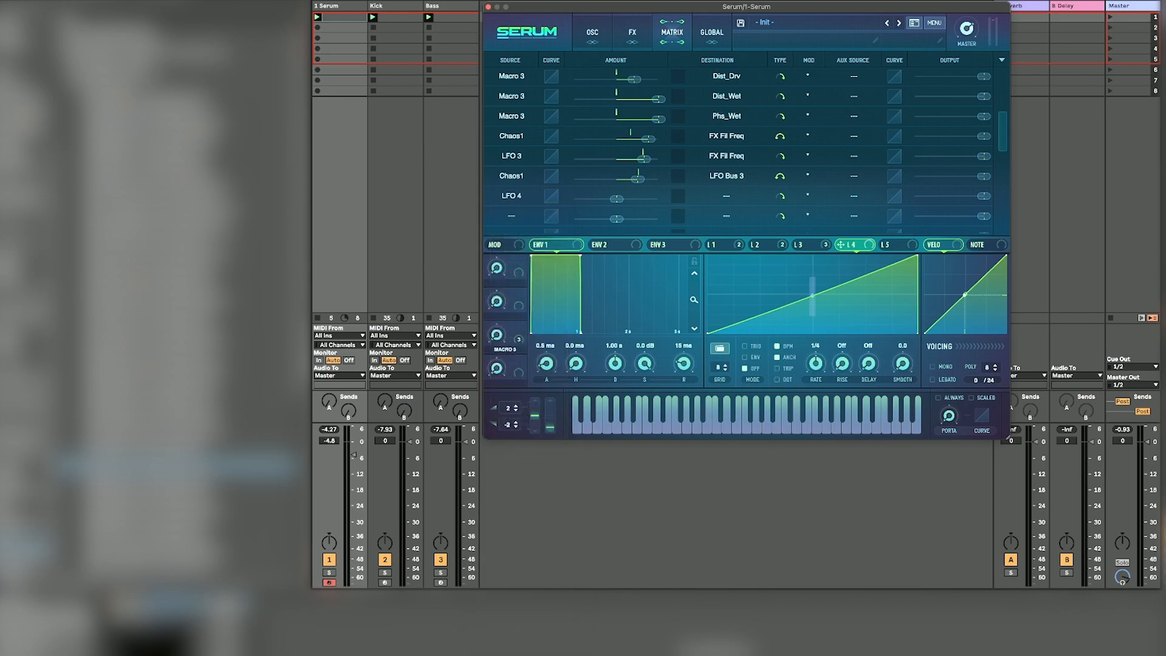
pyautogui.click(727, 196)
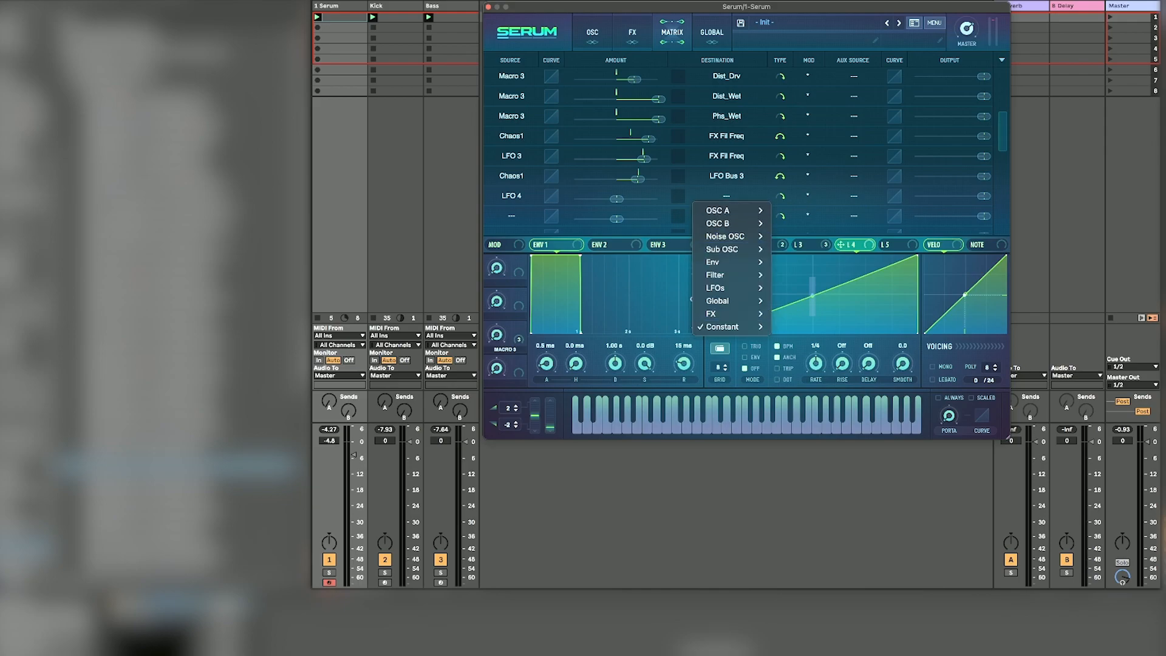
pyautogui.moveTo(726, 300)
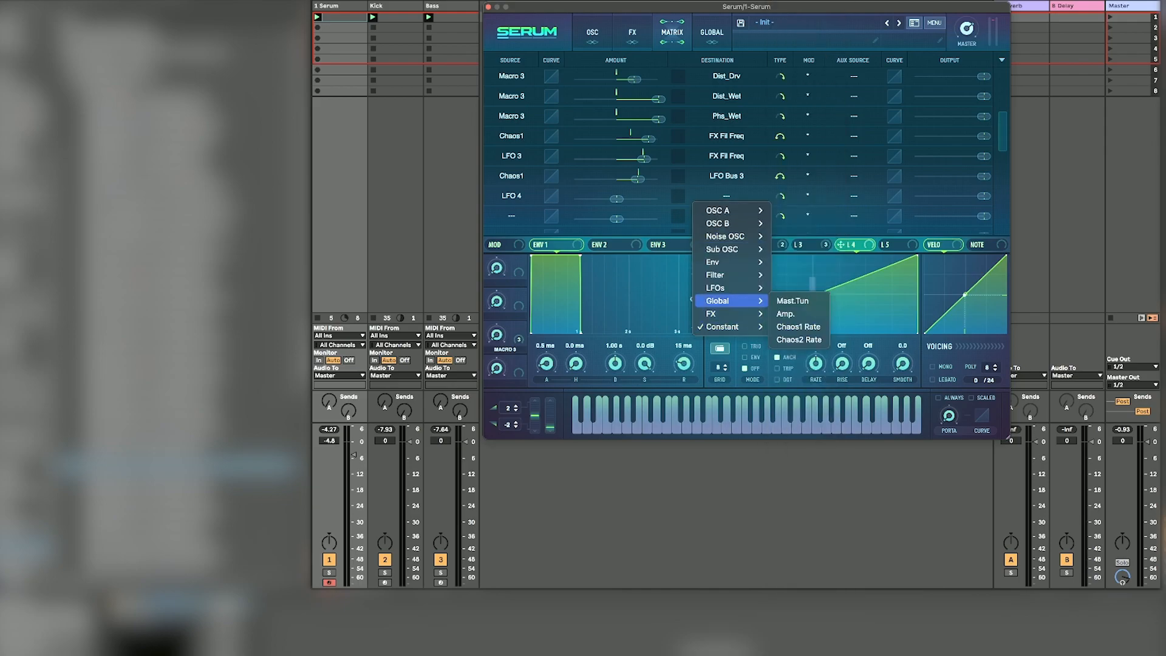
pyautogui.click(789, 314)
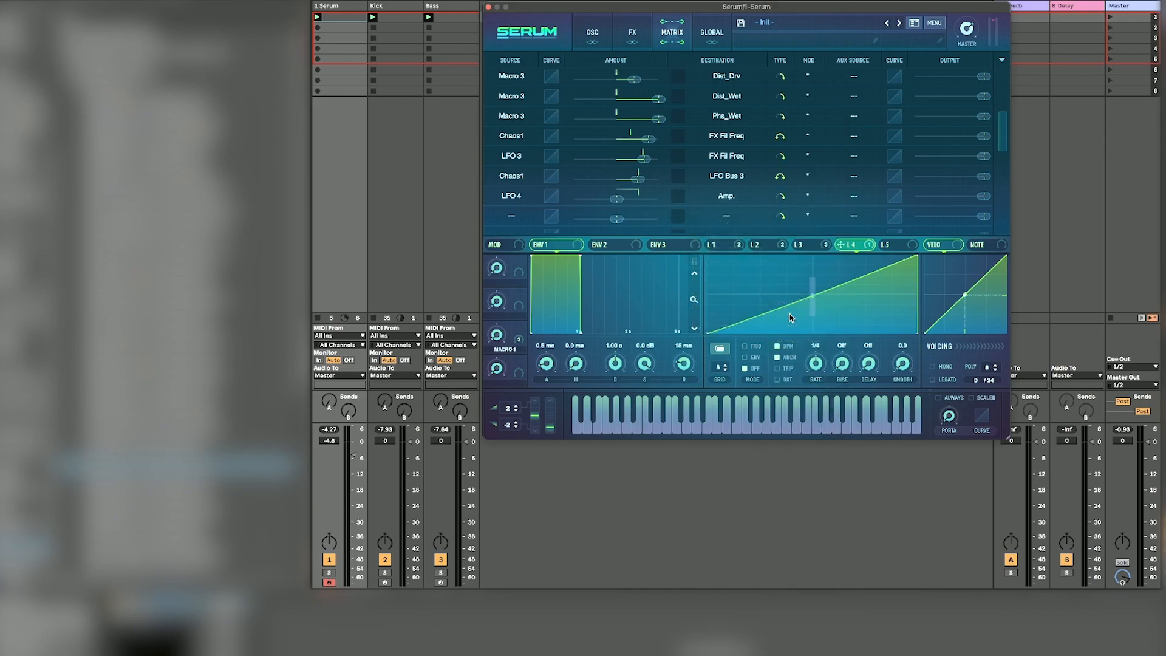
# Step: Set LFO 4's modulation amount on Amp. to -100, adjust its curve and switch it to TRIG mode at a 1/8 rate
pyautogui.moveTo(791, 318); pyautogui.dragTo(792, 341)
pyautogui.moveTo(812, 262); pyautogui.dragTo(813, 328)
pyautogui.moveTo(617, 199); pyautogui.dragTo(659, 199)
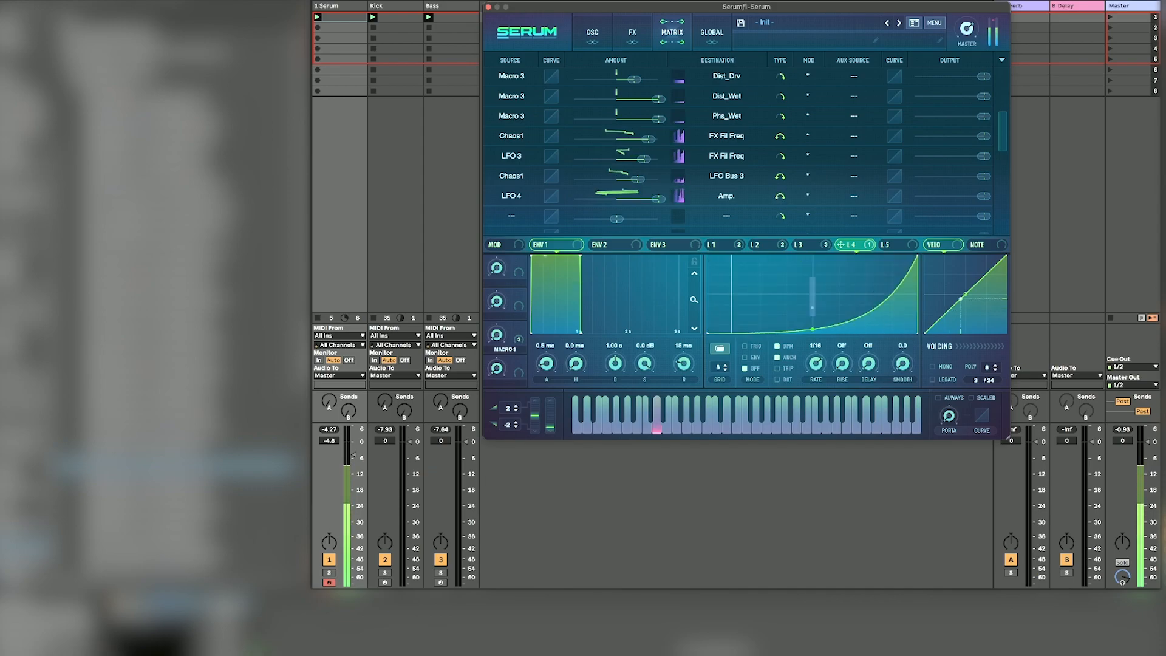
pyautogui.moveTo(659, 199); pyautogui.dragTo(657, 199)
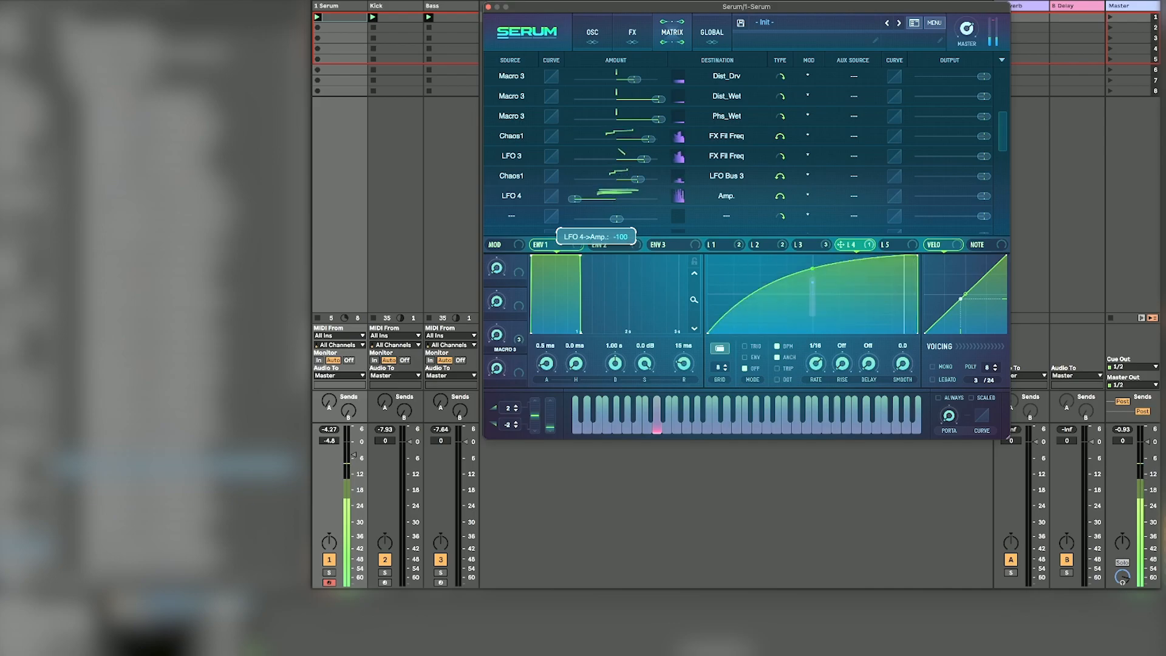
pyautogui.moveTo(574, 199); pyautogui.dragTo(457, 194)
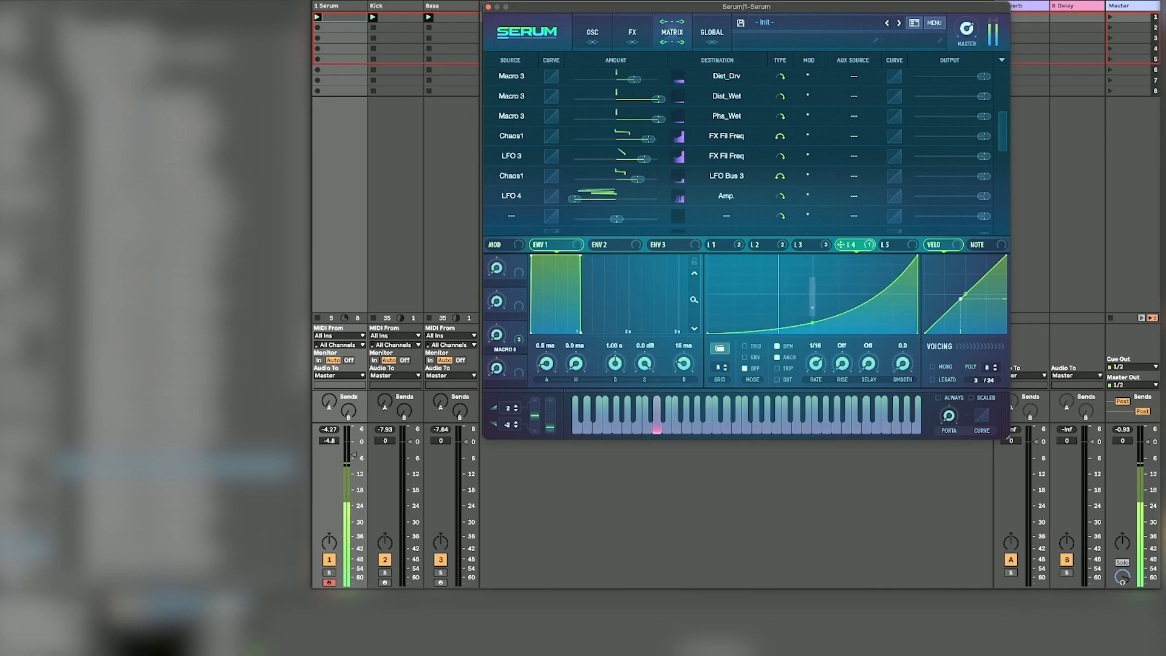
pyautogui.moveTo(813, 314); pyautogui.dragTo(813, 263)
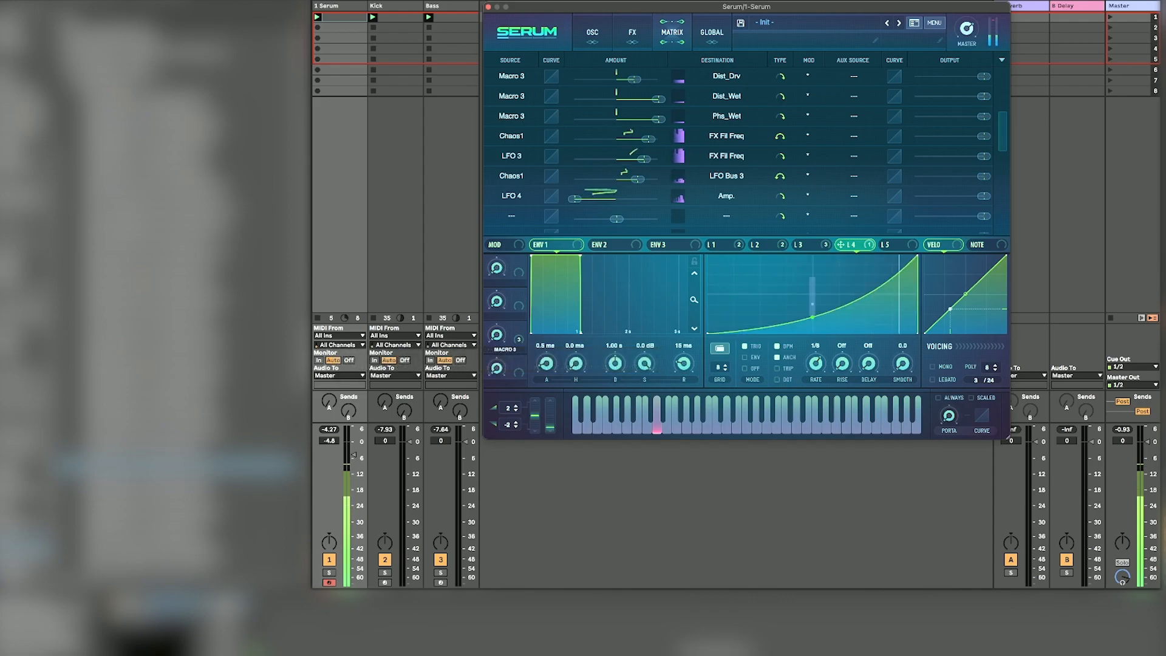
# Step: Assign Macro 2 to the filter effect's mix and make it the aux source of the LFO 4 to Amp. route
pyautogui.click(632, 32)
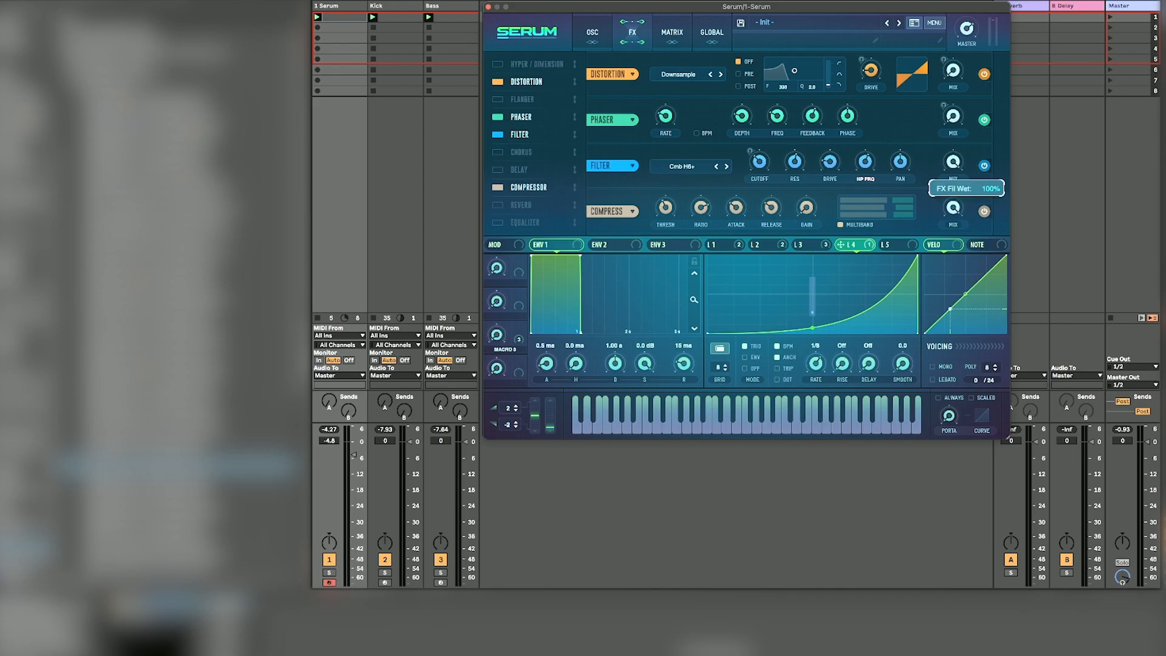
pyautogui.moveTo(519, 303); pyautogui.dragTo(953, 163)
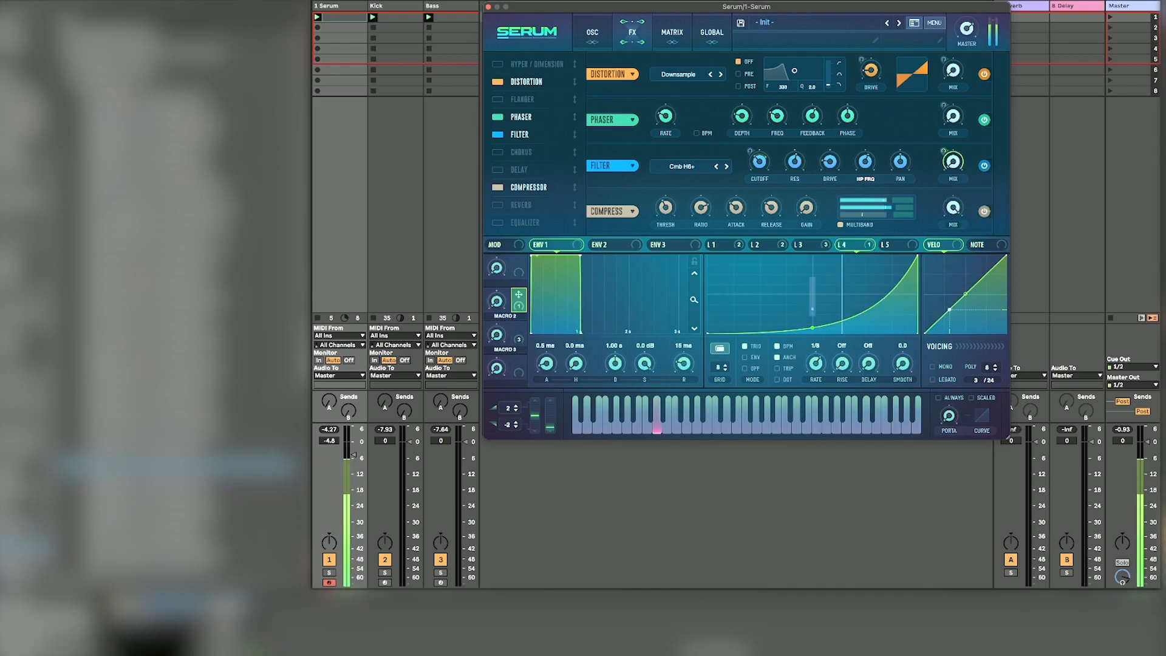
pyautogui.click(672, 32)
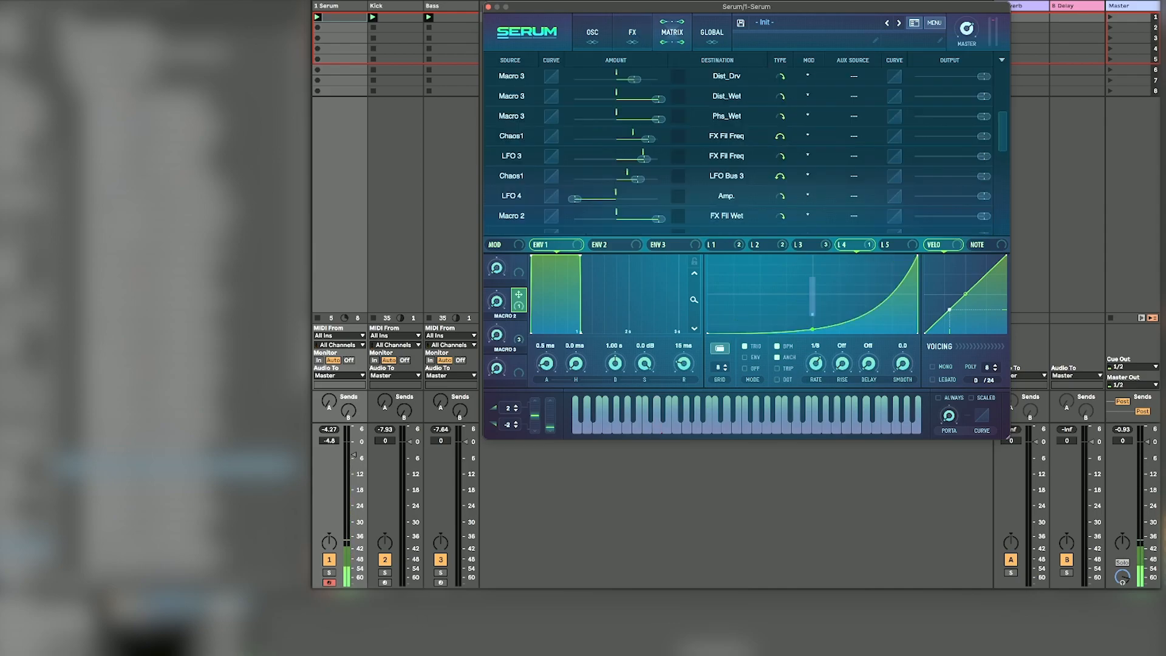
pyautogui.scroll(-4, 837, 193)
pyautogui.scroll(1, 837, 193)
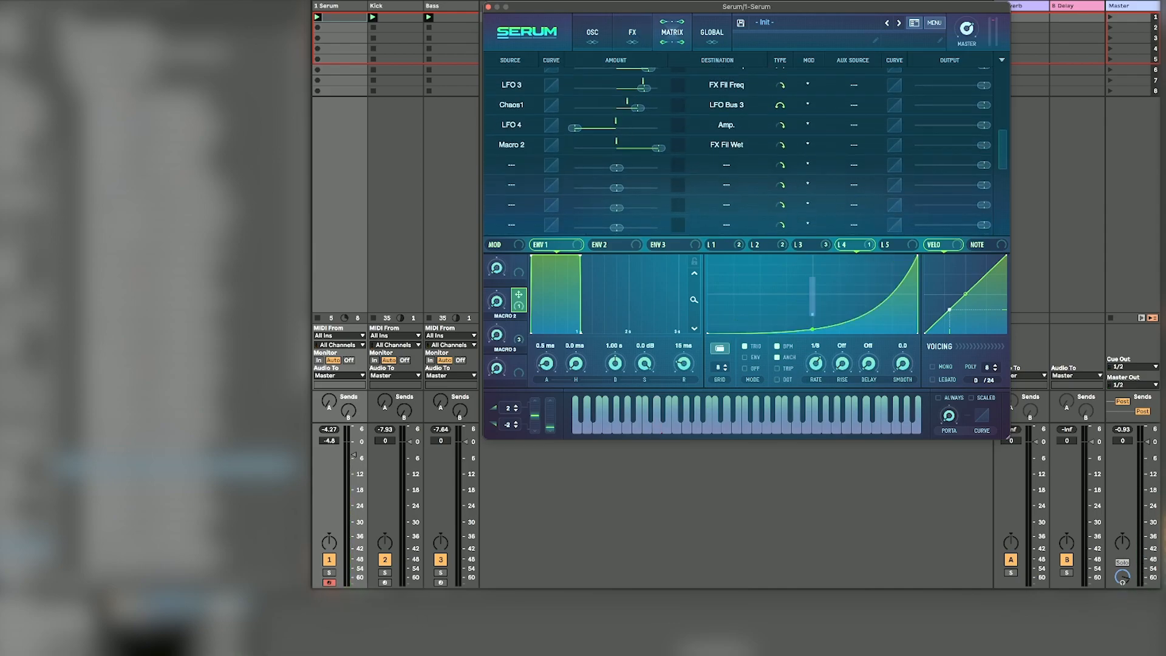
pyautogui.click(837, 190)
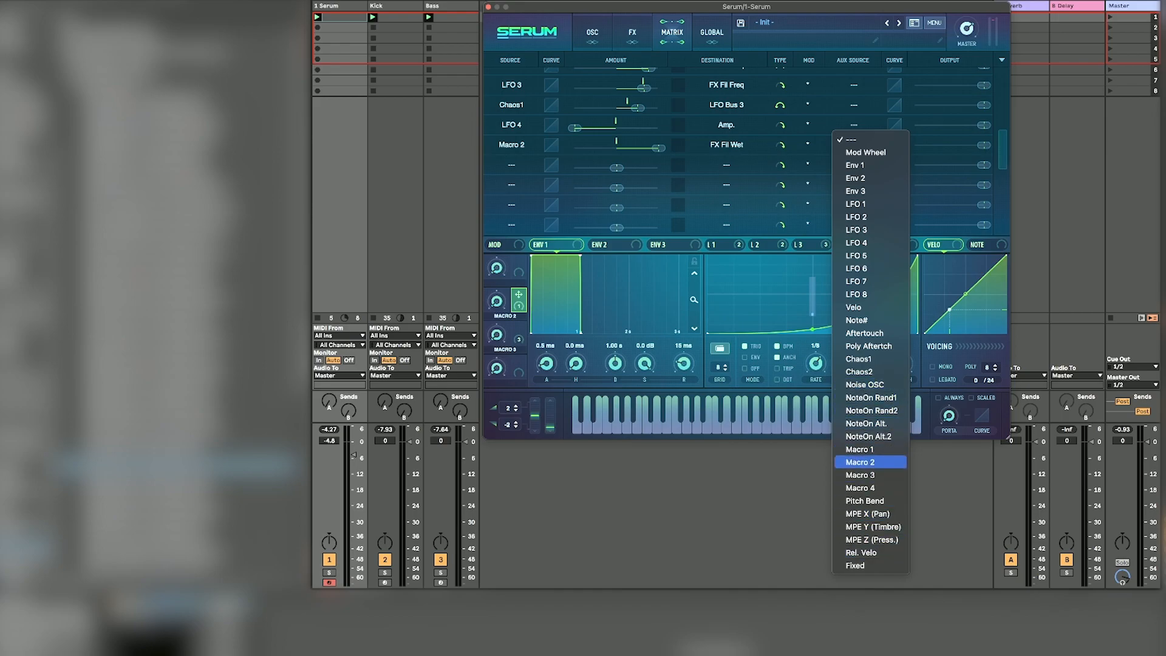
pyautogui.click(885, 463)
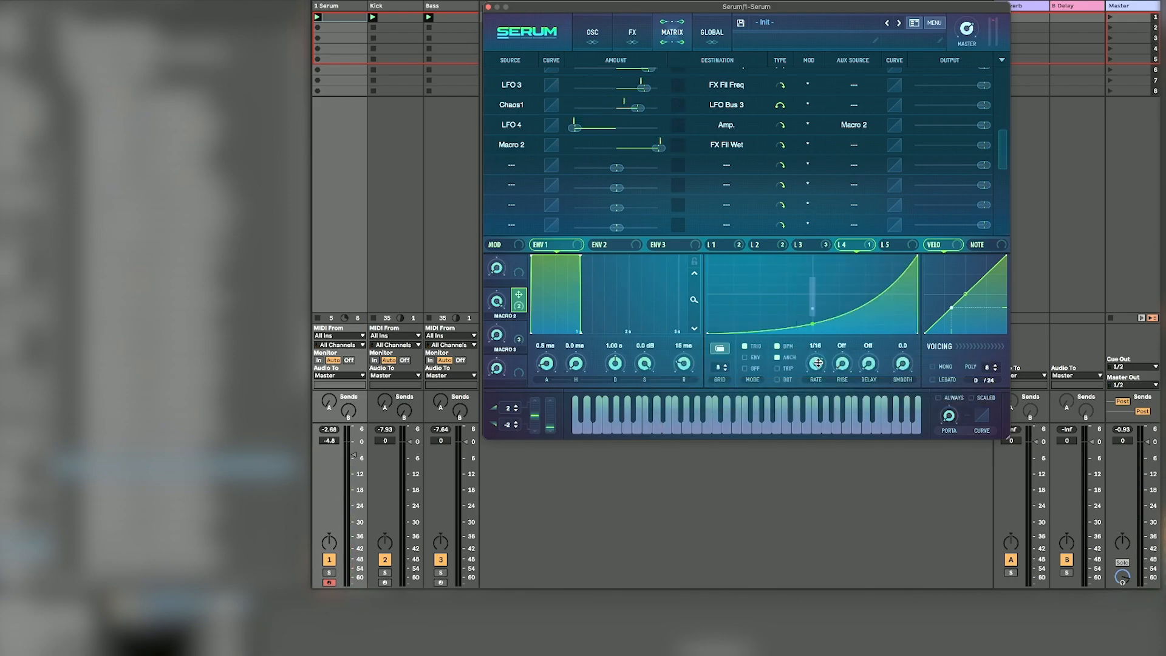
# Step: Add Chaos2 as a modulation source for LFO 4's rate
pyautogui.rightClick(818, 363)
pyautogui.moveTo(692, 359)
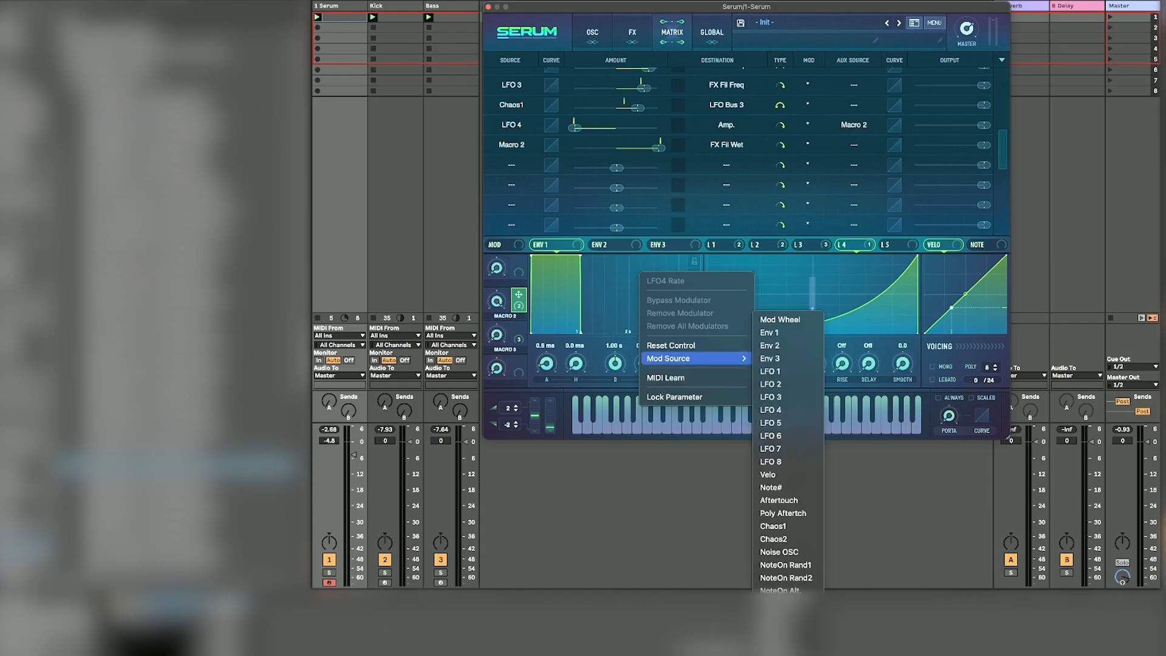
pyautogui.click(777, 539)
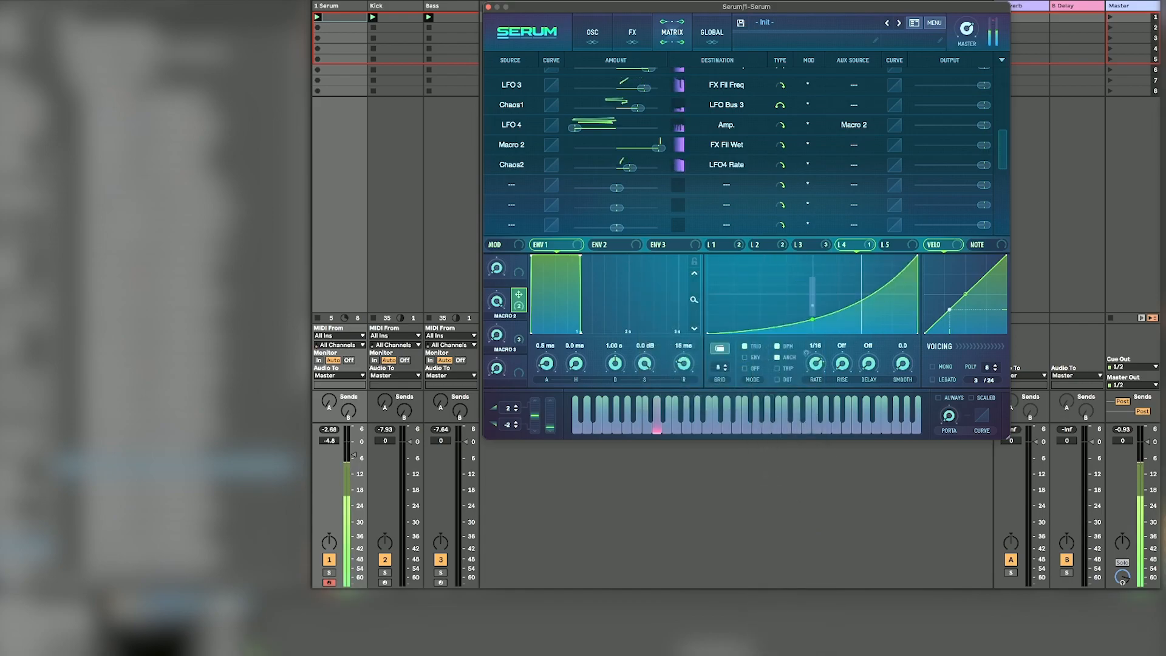
# Step: Assign Macro 1 to the main Band 24 filter's cutoff and resonance
pyautogui.click(712, 32)
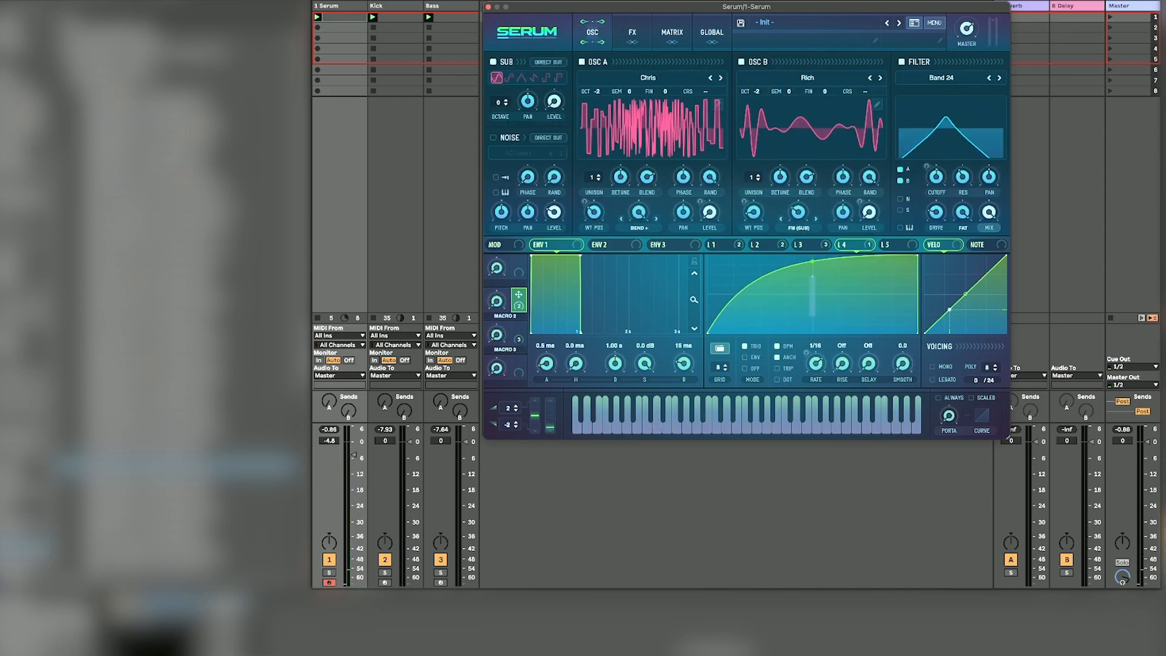
pyautogui.moveTo(519, 268); pyautogui.dragTo(937, 178)
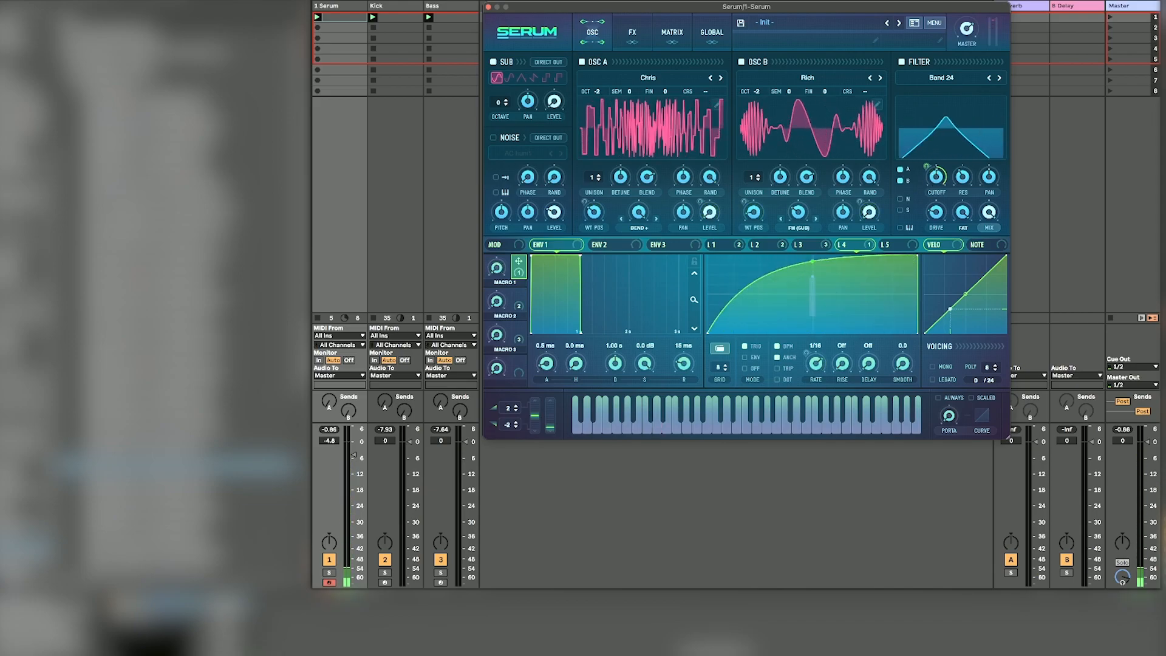
pyautogui.moveTo(519, 267); pyautogui.dragTo(954, 170)
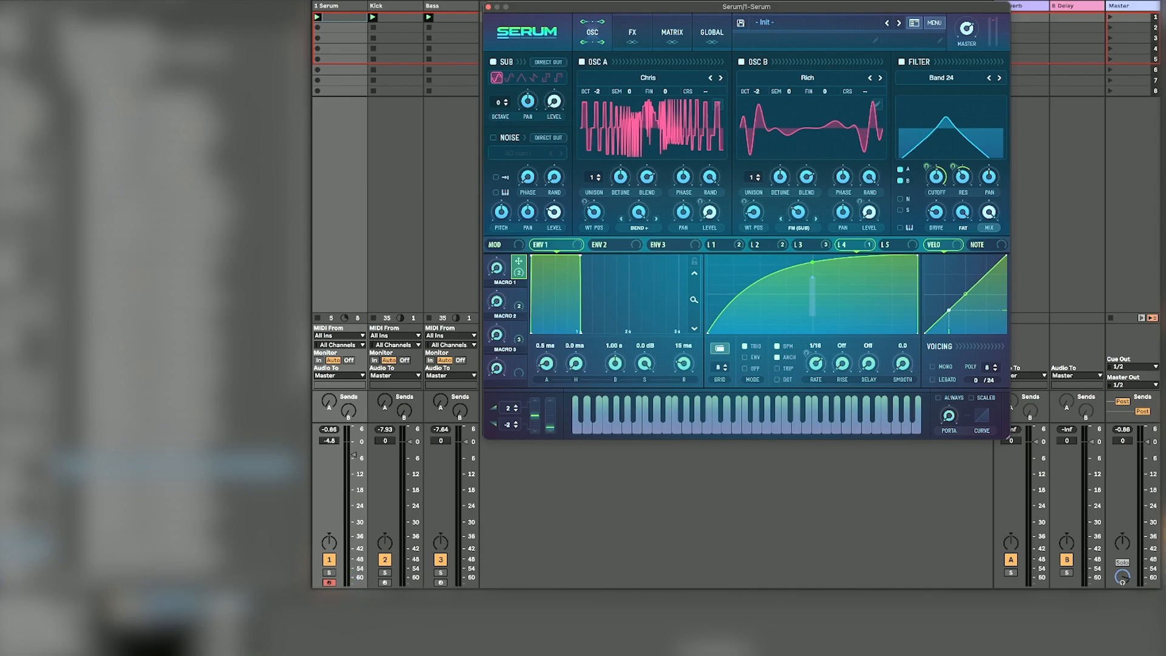
# Step: Enable the equalizer with a low-cut low band and a peak high band, raising the high band's gain to 9.2 dB
pyautogui.click(633, 32)
pyautogui.click(497, 223)
pyautogui.scroll(-2, 790, 142)
pyautogui.click(755, 212)
pyautogui.click(755, 223)
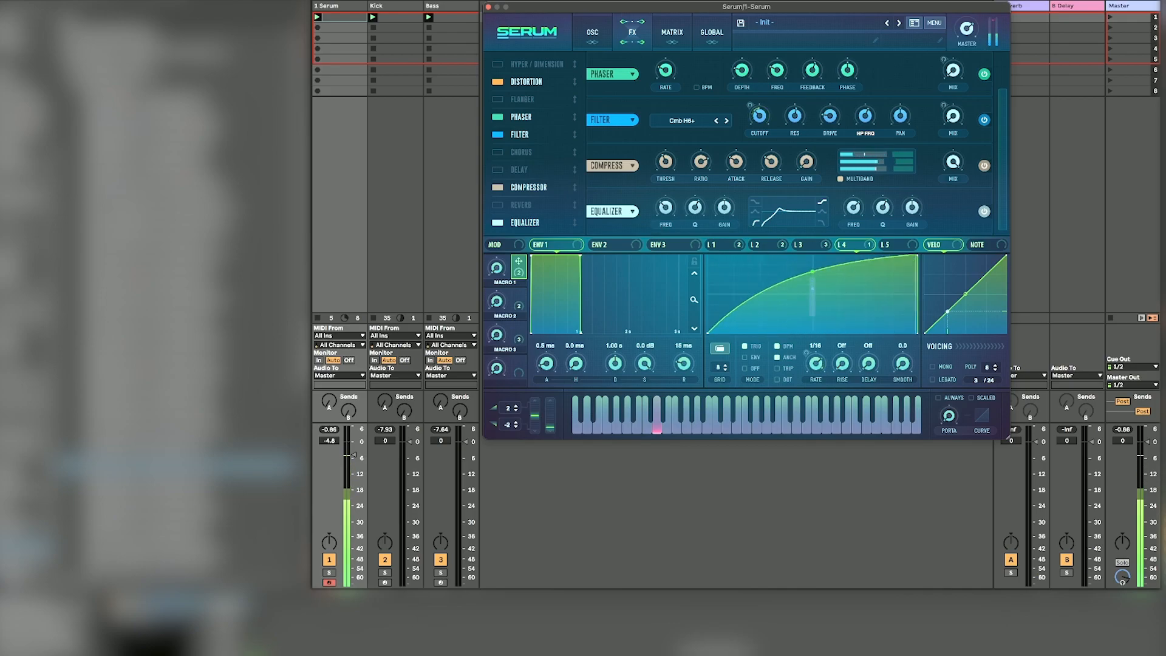
pyautogui.click(822, 212)
pyautogui.moveTo(913, 208); pyautogui.dragTo(913, 188)
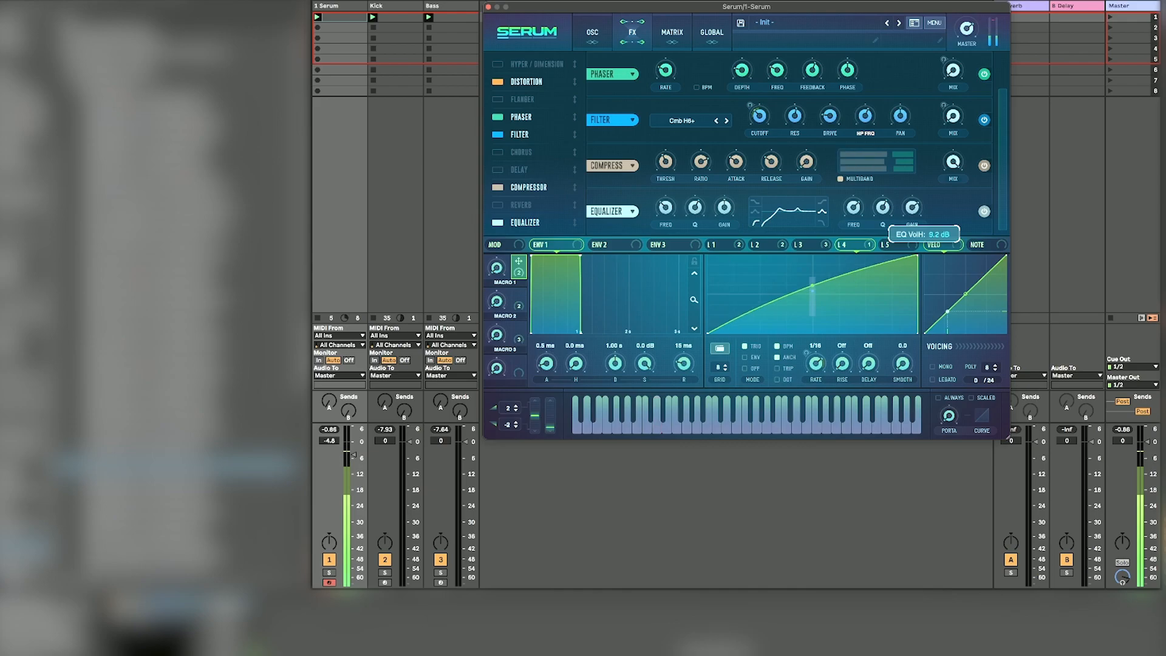
# Step: Add Chaos1 as a modulation source for the equalizer's high band frequency and fine-tune that frequency
pyautogui.rightClick(851, 209)
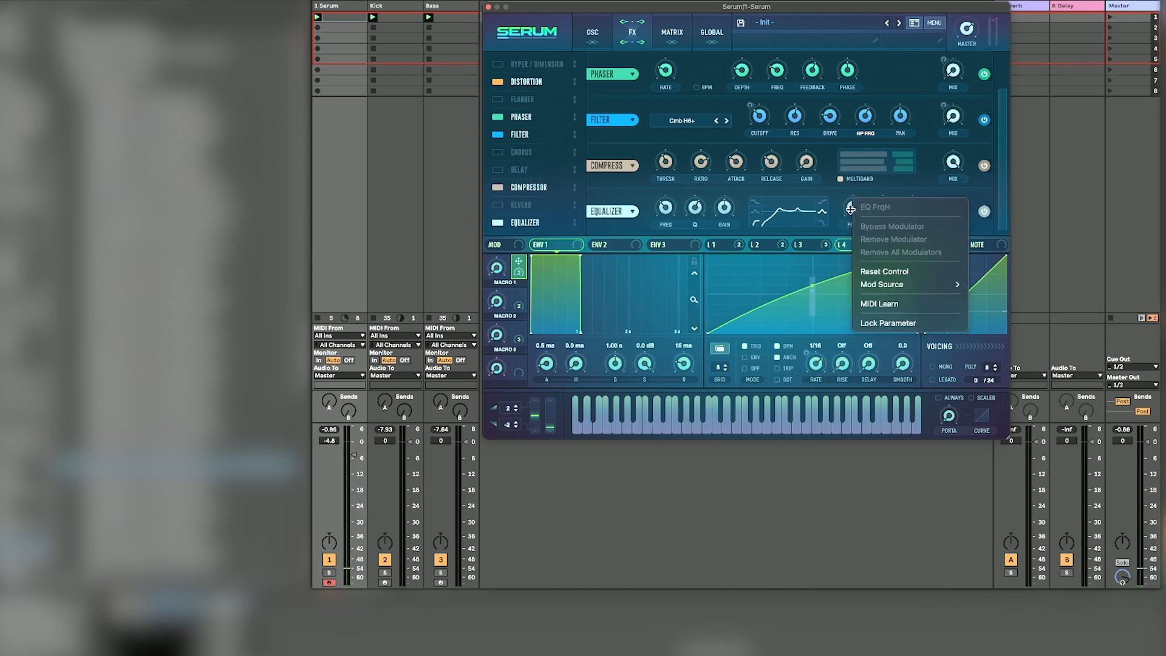
pyautogui.moveTo(882, 284)
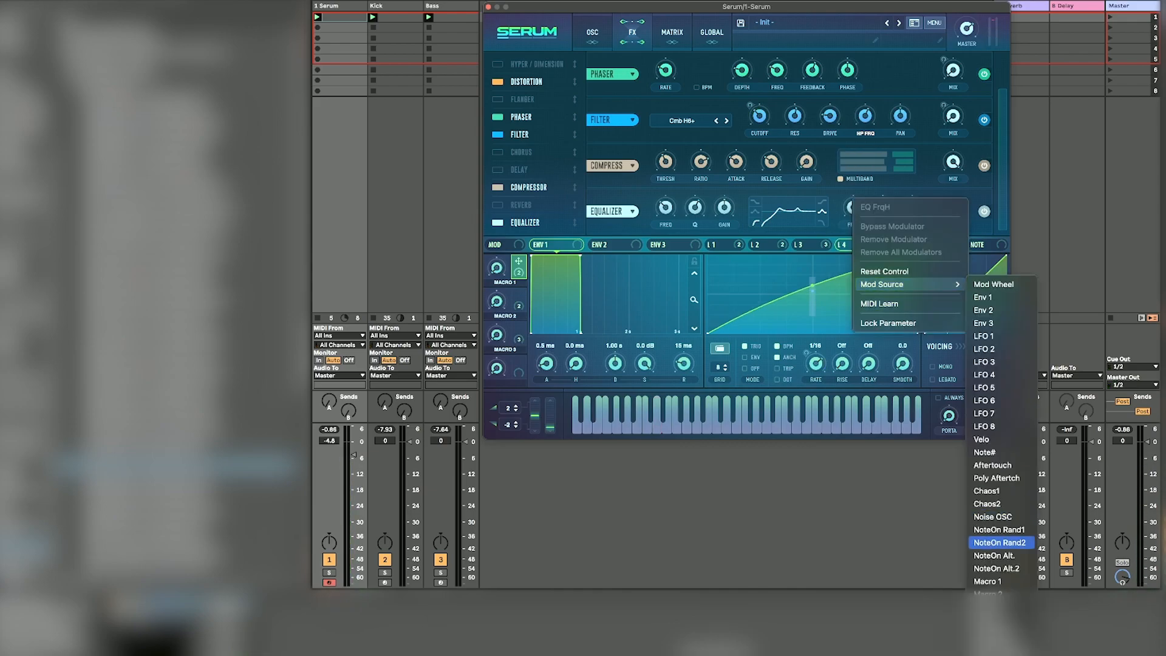
pyautogui.click(987, 490)
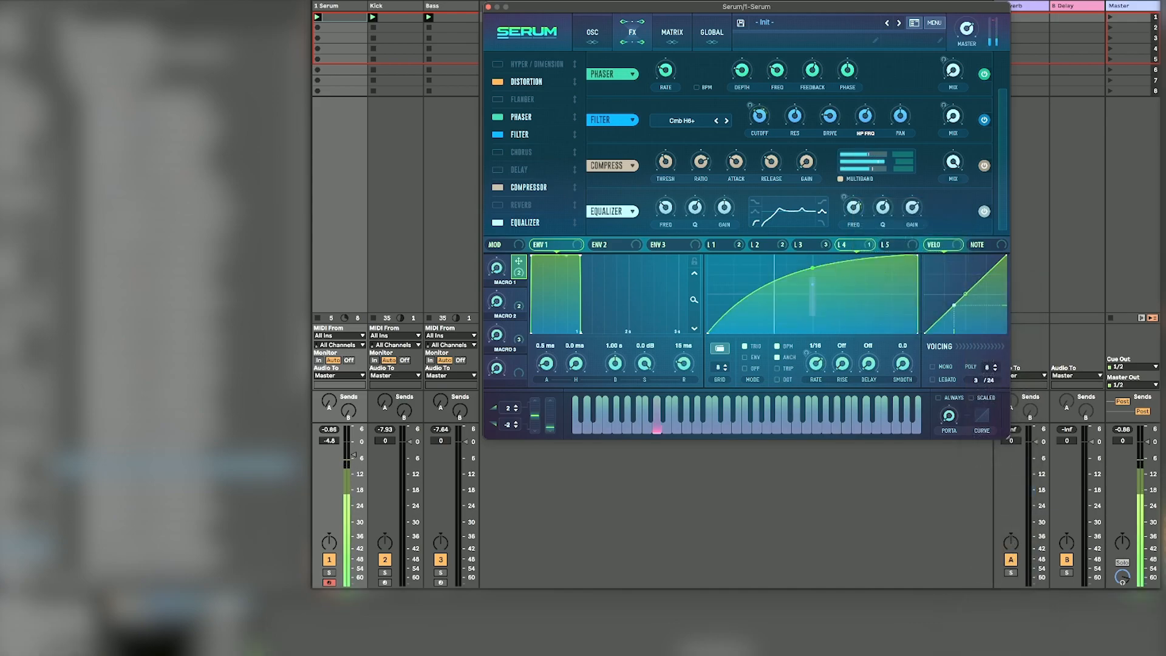
pyautogui.moveTo(853, 207); pyautogui.dragTo(853, 216)
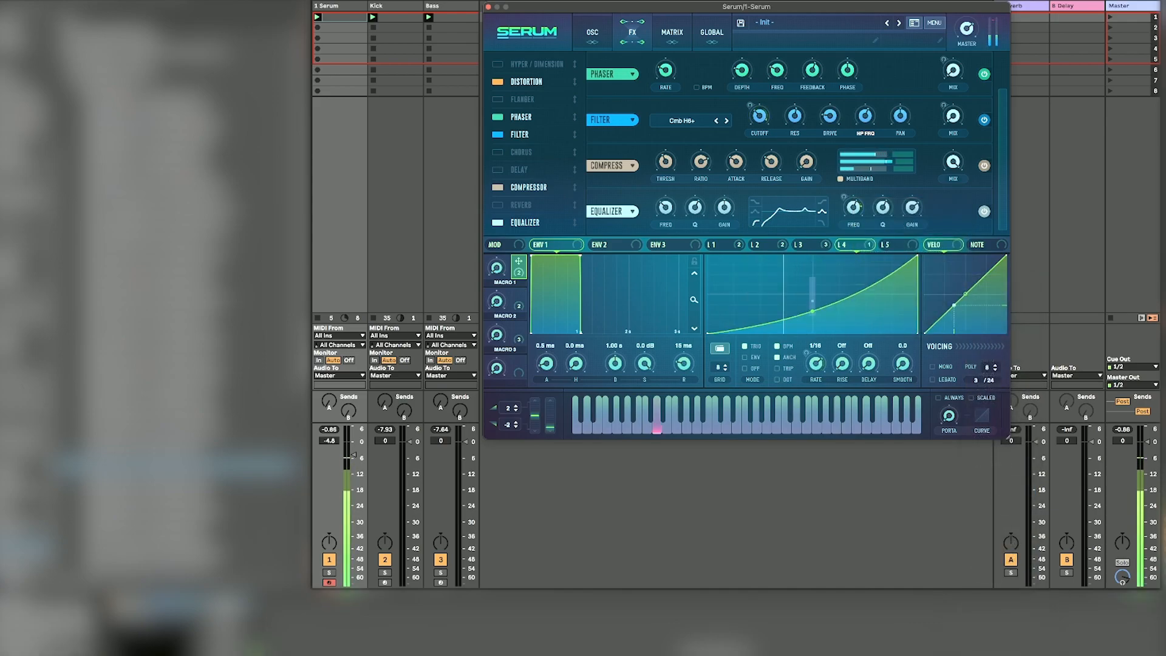
# Step: Assign Macro 1 to the equalizer's low band frequency, then lower the low band's Q and the high band's gain
pyautogui.moveTo(519, 263); pyautogui.dragTo(659, 215)
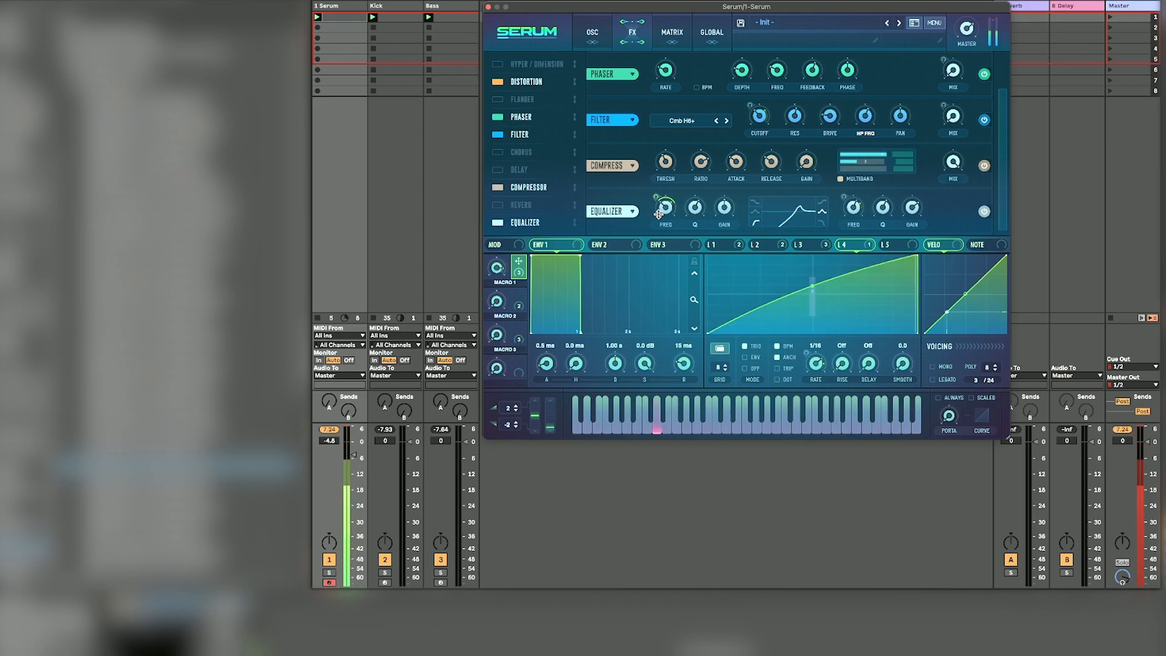
pyautogui.moveTo(695, 209); pyautogui.dragTo(695, 216)
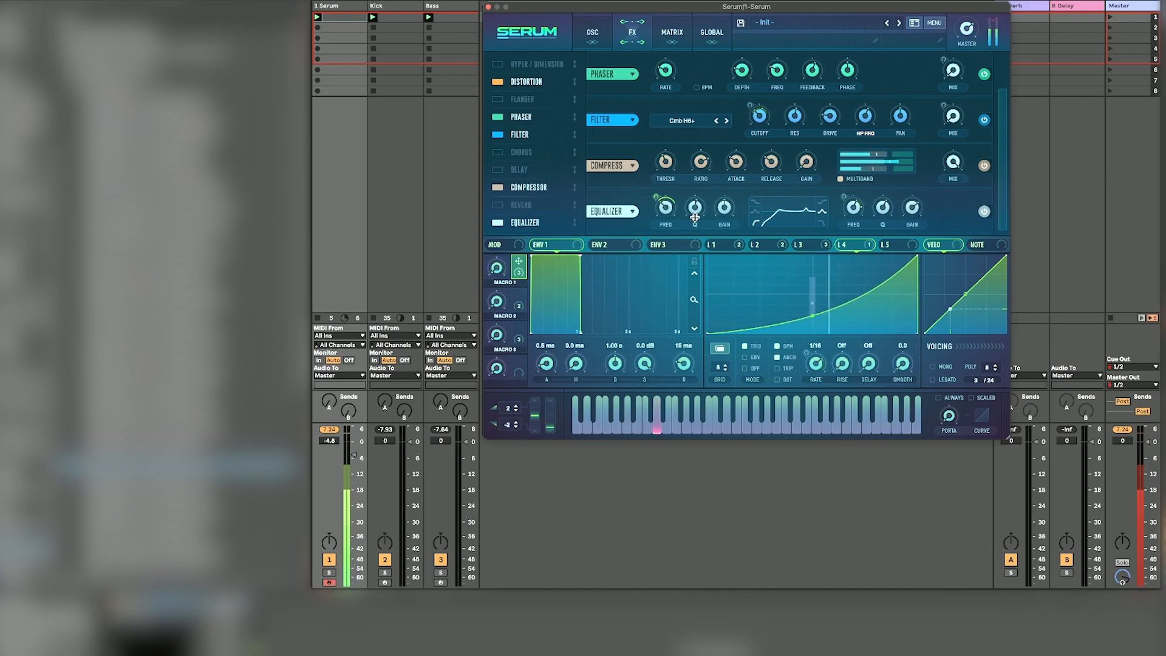
pyautogui.moveTo(913, 207); pyautogui.dragTo(917, 263)
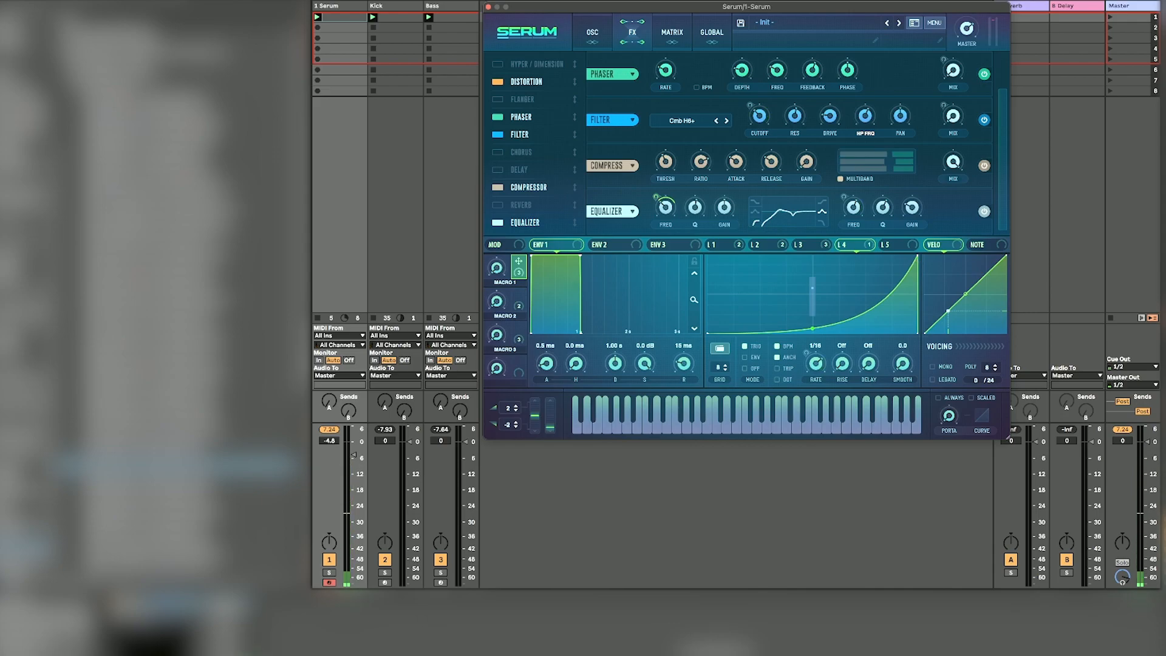
# Step: Enable the reverb and delay effects and move the reverb ahead of the compressor
pyautogui.click(498, 205)
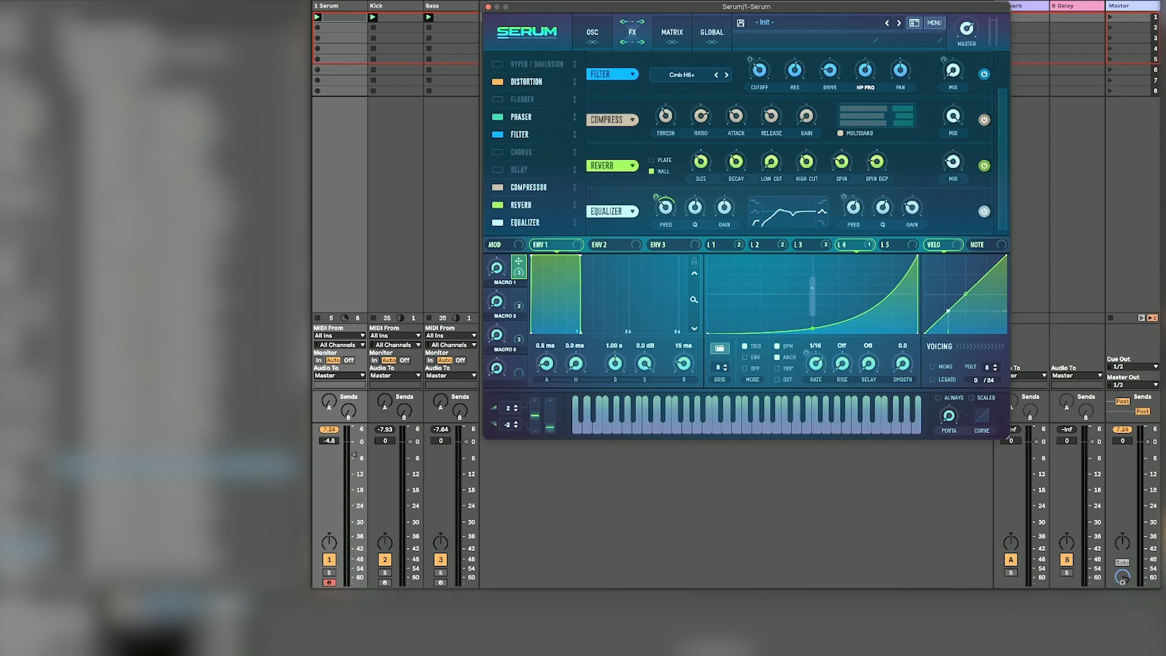
pyautogui.click(498, 170)
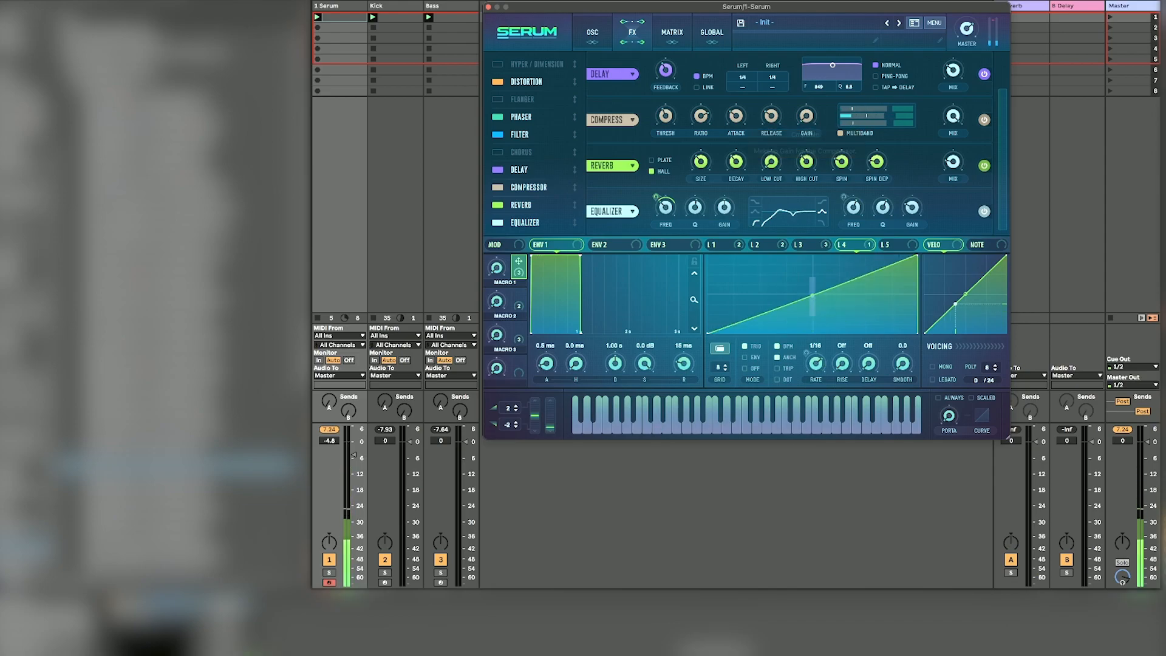
pyautogui.moveTo(523, 206); pyautogui.dragTo(524, 183)
# Step: Switch the delay to Ping-Pong with a filter Q of 1.2, and adjust the reverb's low cut
pyautogui.click(876, 76)
pyautogui.moveTo(833, 65); pyautogui.dragTo(833, 79)
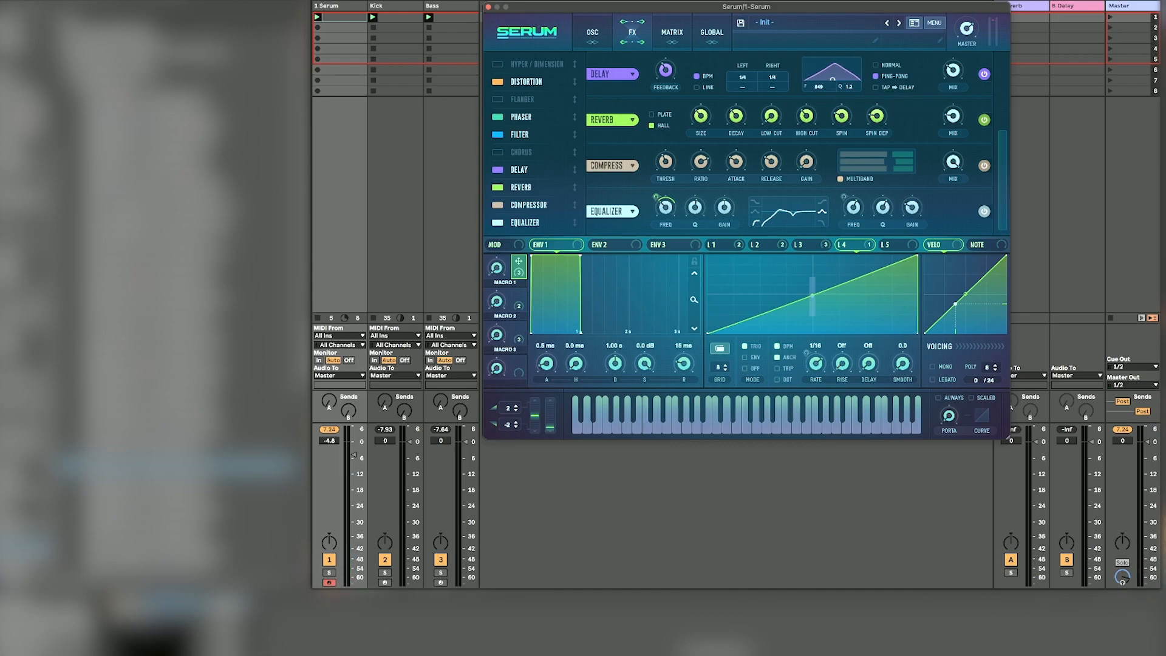
pyautogui.moveTo(771, 116); pyautogui.dragTo(736, 113)
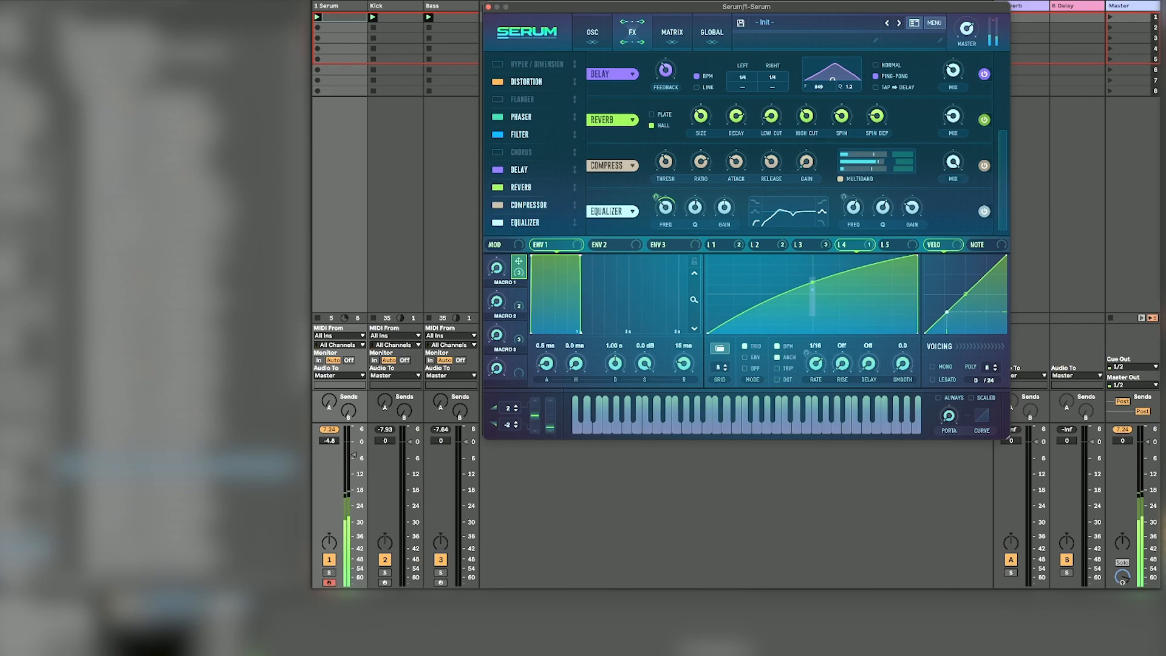
# Step: Move the reverb after the compressor, and set the delay's feedback to 63% and its mix to 10%
pyautogui.moveTo(521, 188); pyautogui.dragTo(532, 206)
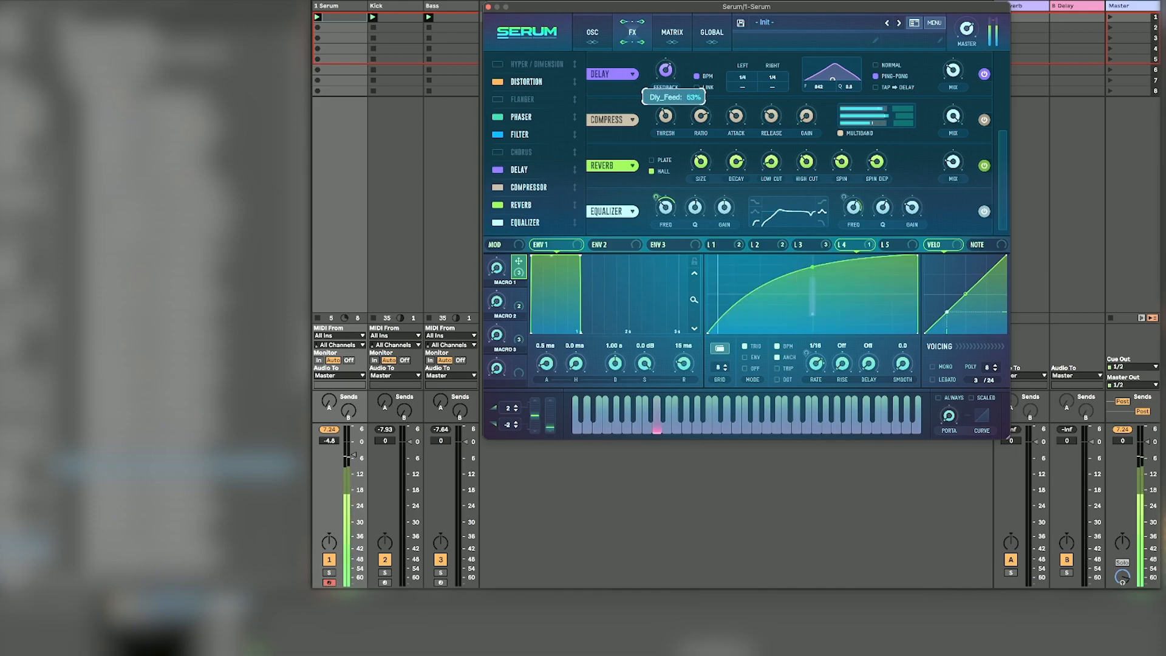
pyautogui.moveTo(953, 71)
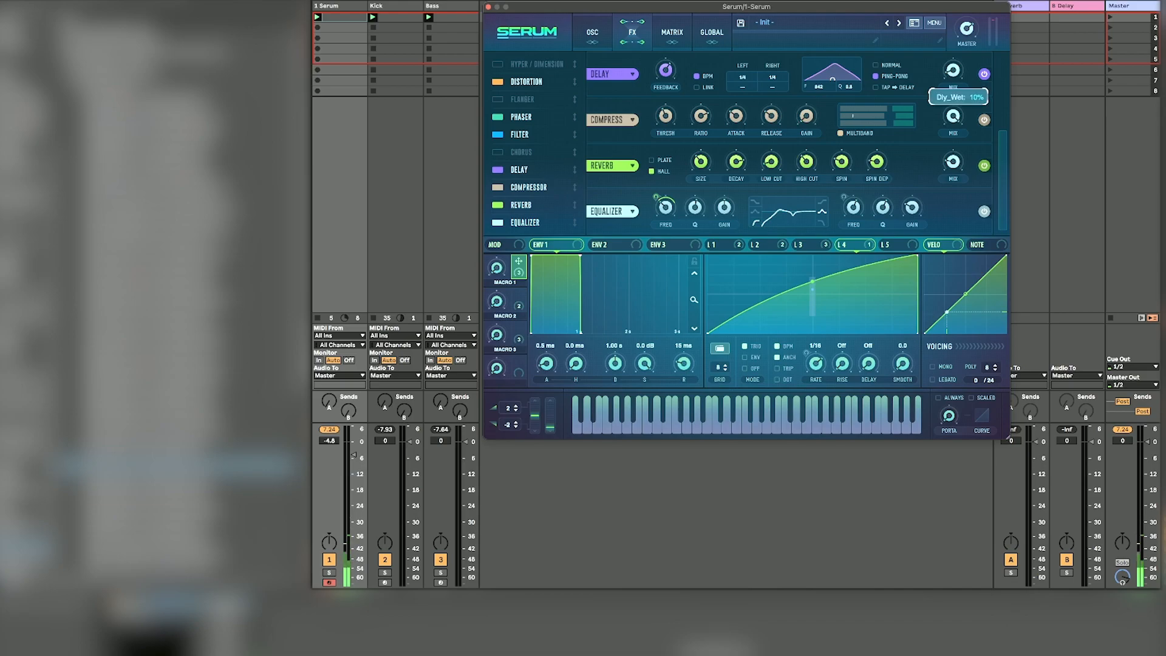
# Step: Assign Macro 4 to the delay's filter bandwidth, the delay mix and the reverb mix, with an amount of 44 on the reverb
pyautogui.moveTo(518, 362); pyautogui.dragTo(891, 106)
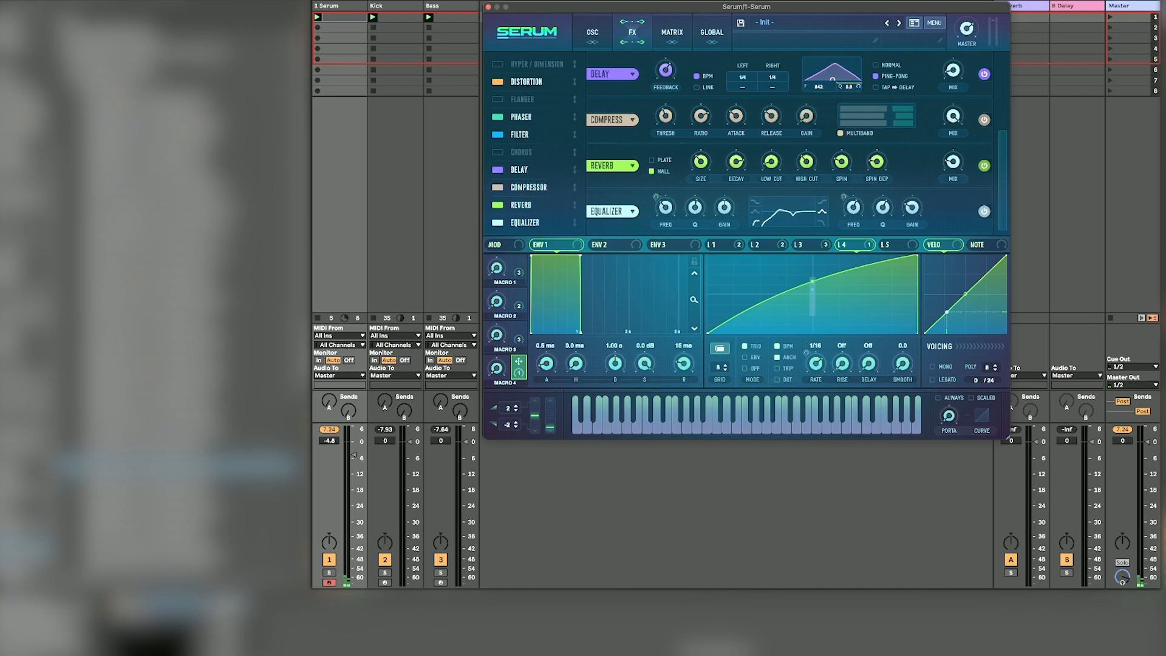
pyautogui.moveTo(832, 80)
pyautogui.mouseDown()
pyautogui.moveTo(831, 65)
pyautogui.moveTo(834, 79)
pyautogui.mouseUp()
pyautogui.moveTo(519, 363); pyautogui.dragTo(944, 73)
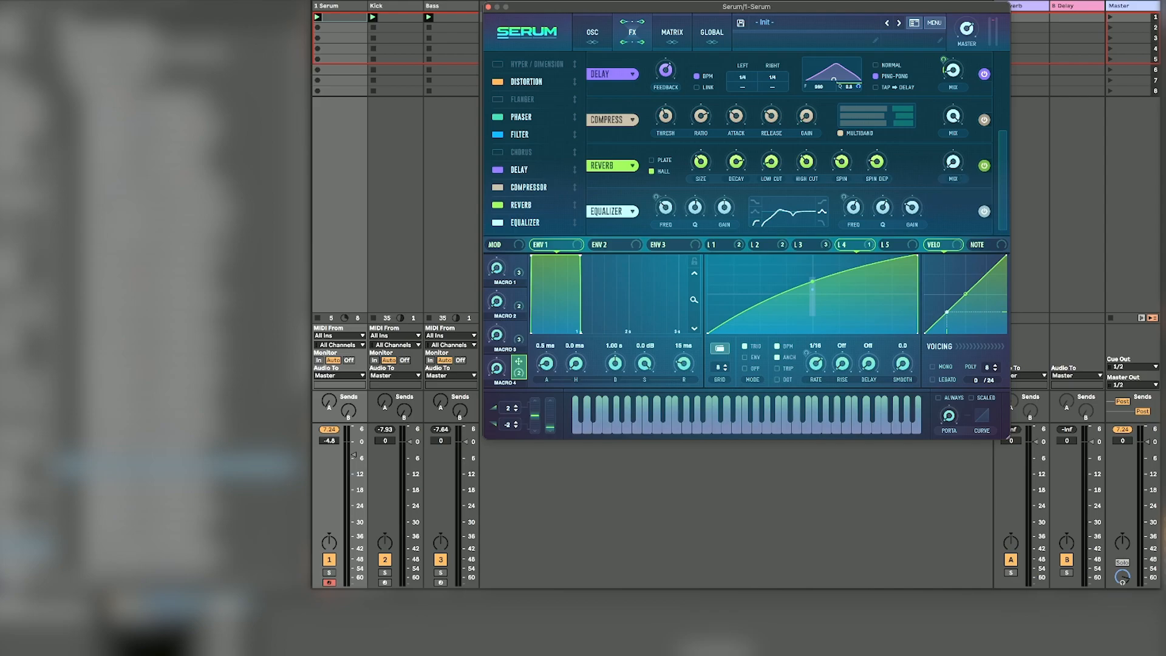
pyautogui.moveTo(518, 361); pyautogui.dragTo(944, 180)
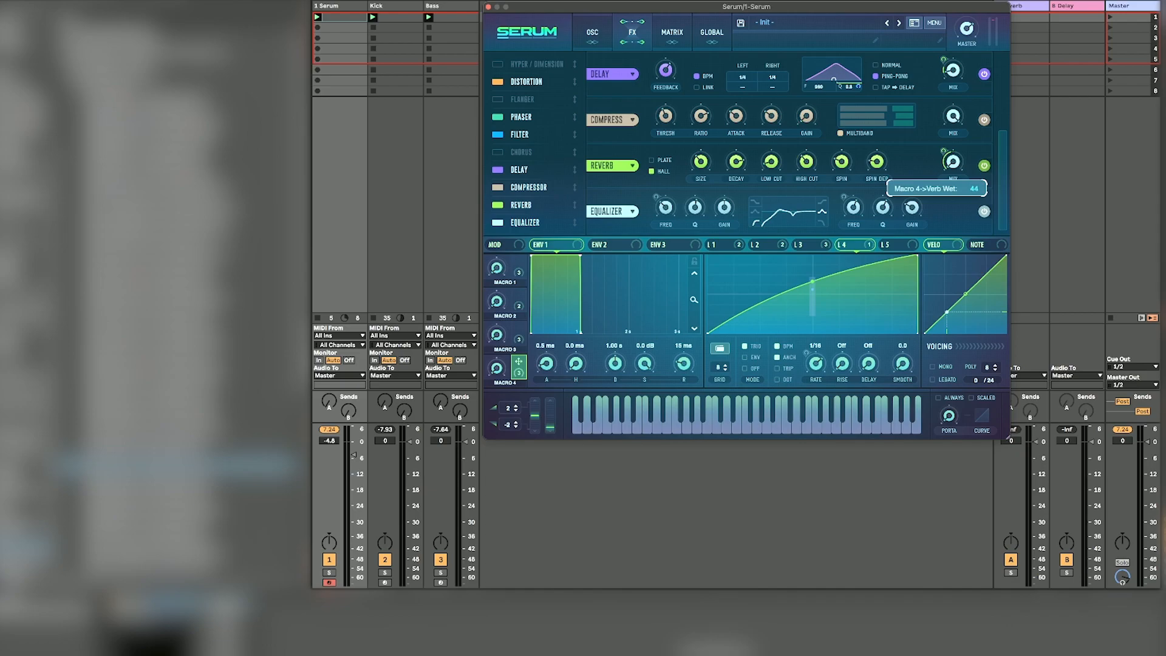
# Step: Mute the Kick and Bass tracks
pyautogui.press('F3')
pyautogui.press('F2')
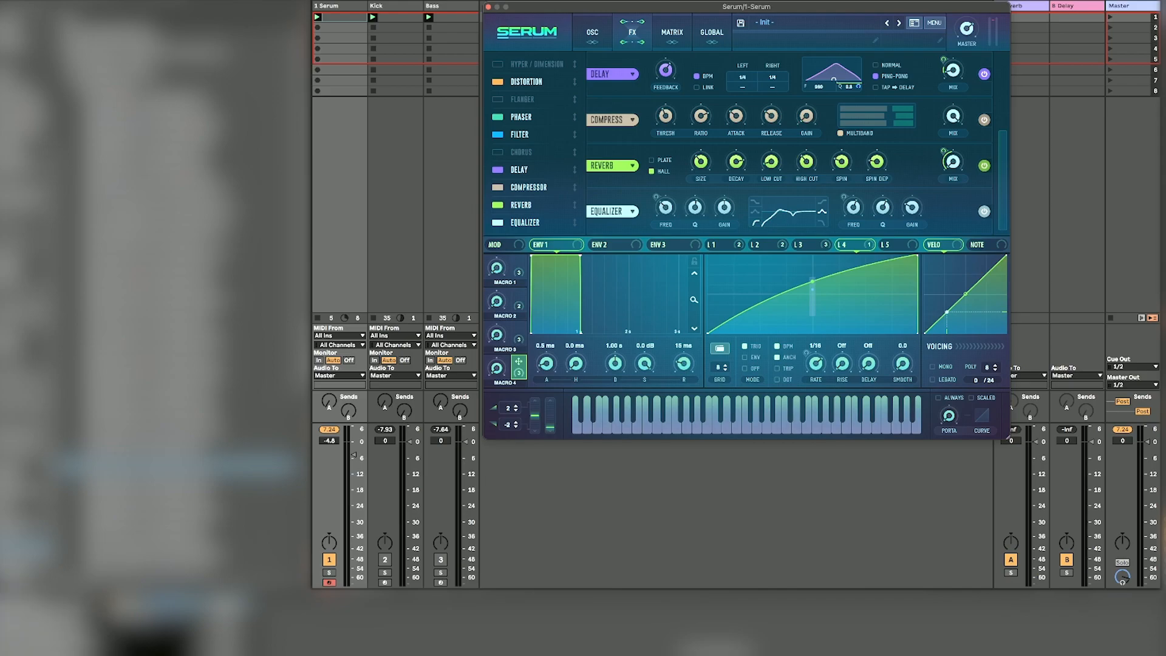
# Step: Review the patch's modulation matrix routes, effects chain and oscillator settings
pyautogui.click(672, 32)
pyautogui.scroll(-10, 738, 152)
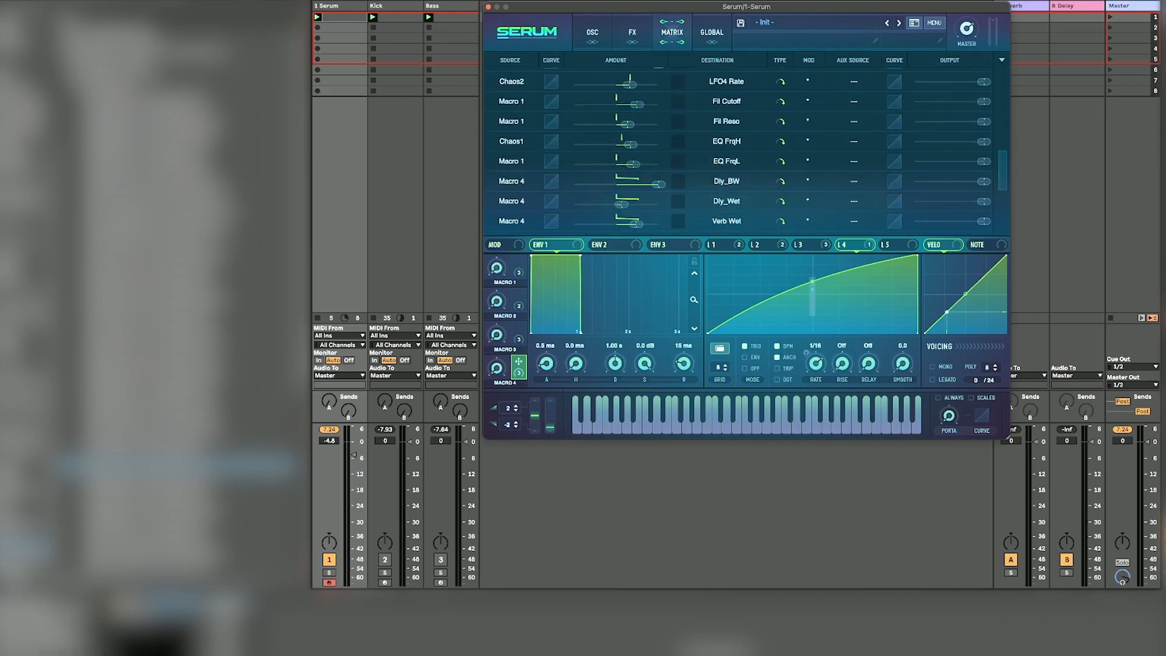
pyautogui.moveTo(1003, 215); pyautogui.dragTo(1003, 91)
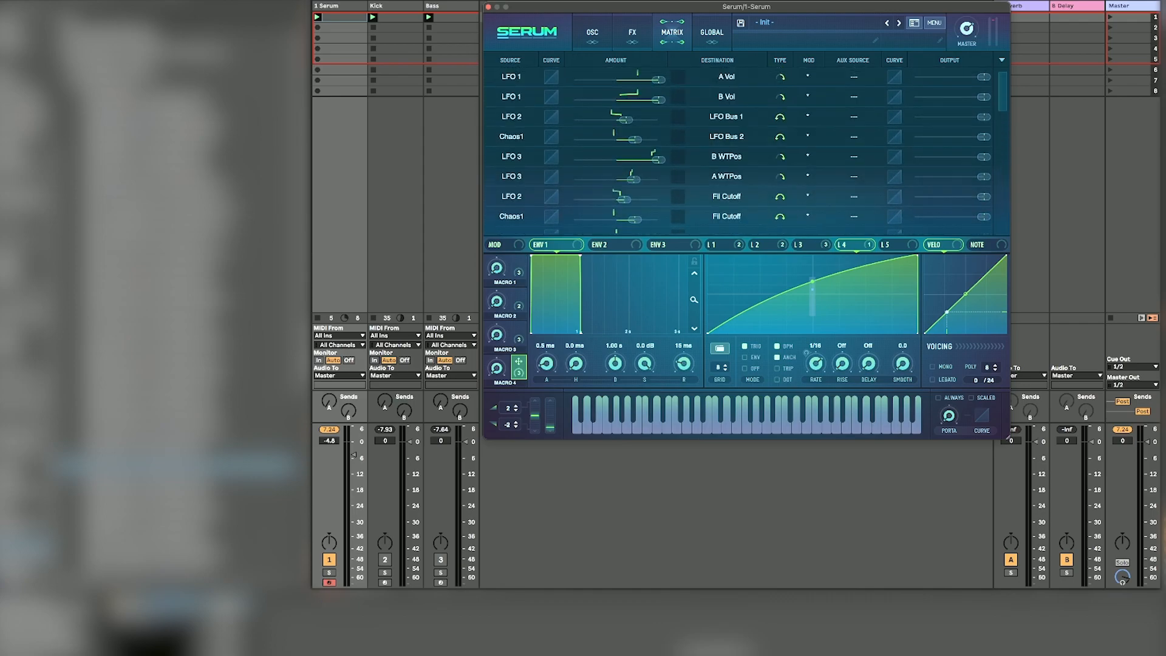
pyautogui.click(632, 32)
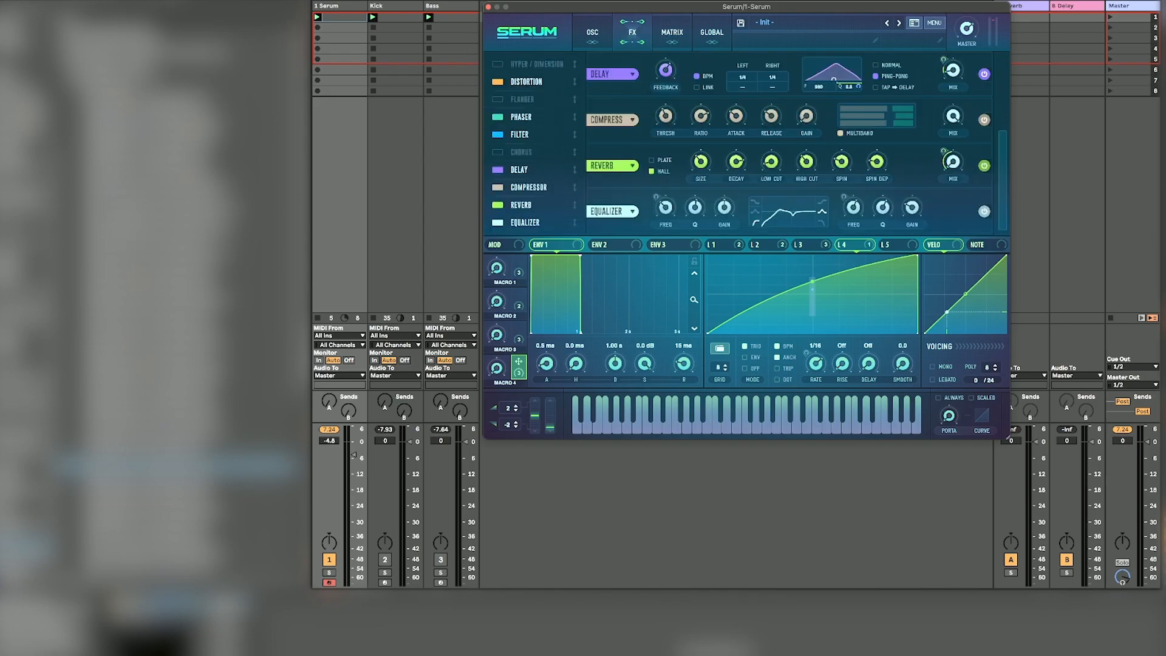
pyautogui.click(592, 32)
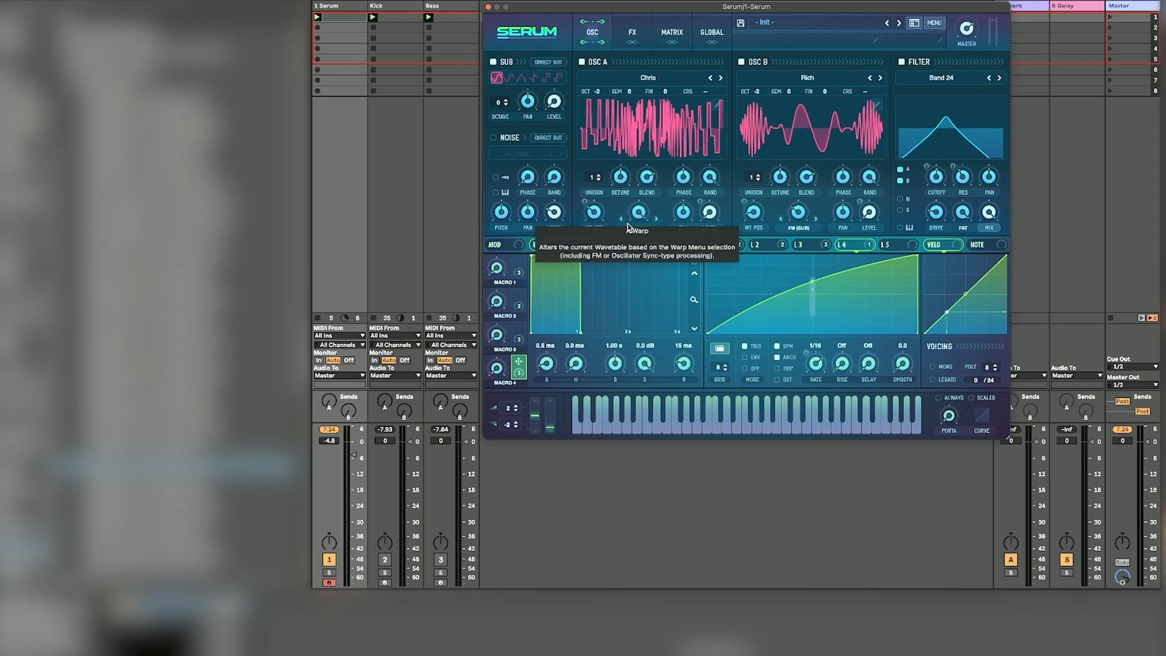